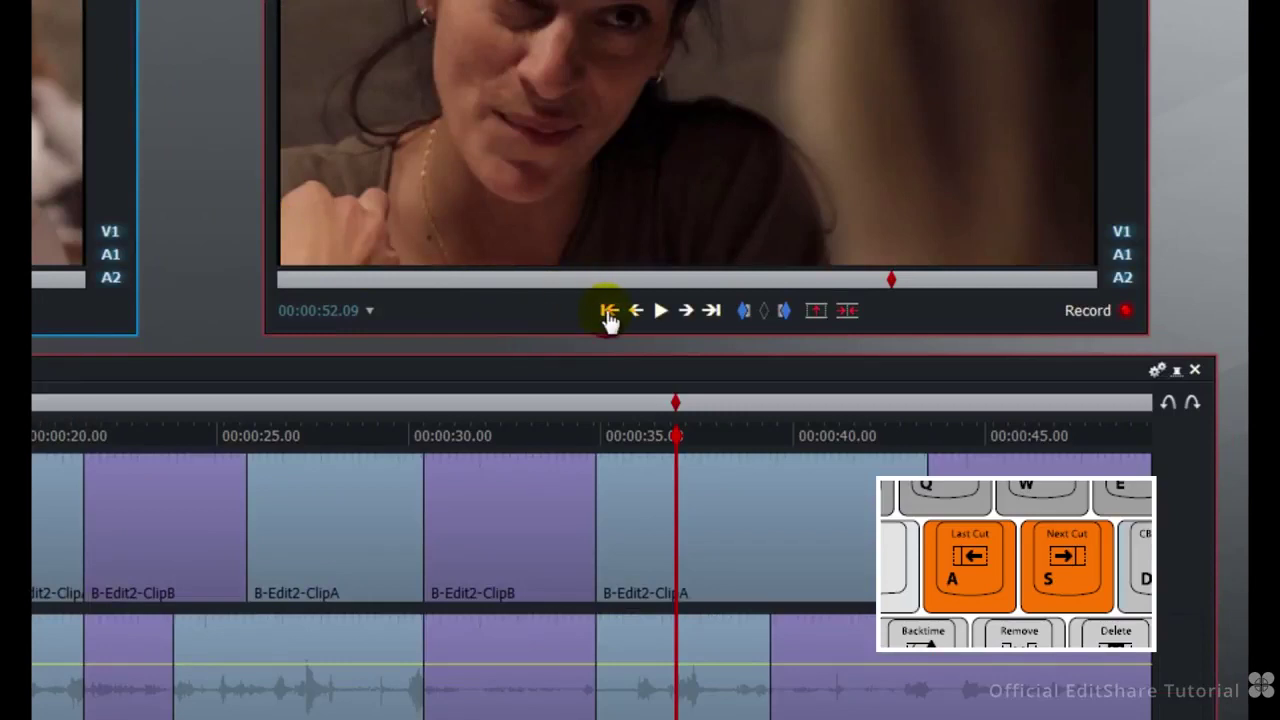
- Move the edit's playhead backward cut by cut to the V1 cut at about 26 seconds
{"action": "left_click", "coordinate": [606, 310]}
{"action": "left_click", "coordinate": [606, 310]}
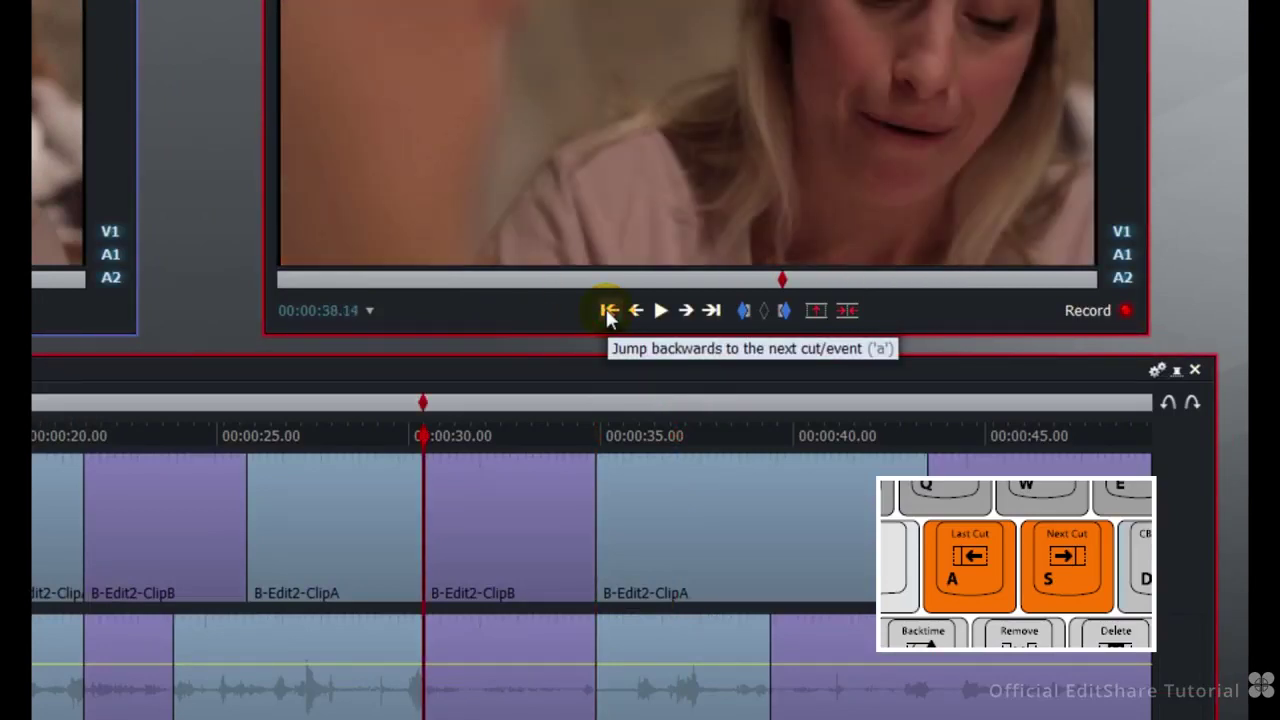
{"action": "left_click", "coordinate": [606, 310]}
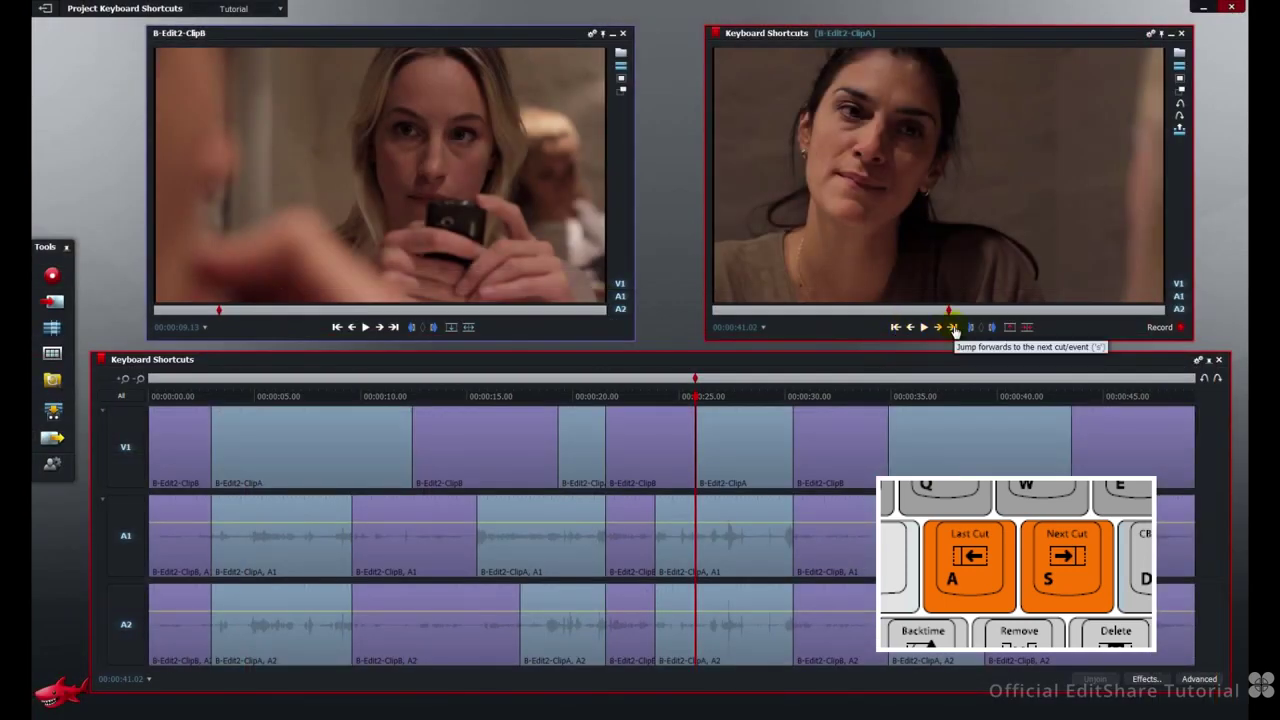
- Move the playhead forward cut by cut to the audio cut at about 39 seconds
{"action": "left_click", "coordinate": [953, 328]}
{"action": "left_click", "coordinate": [953, 328]}
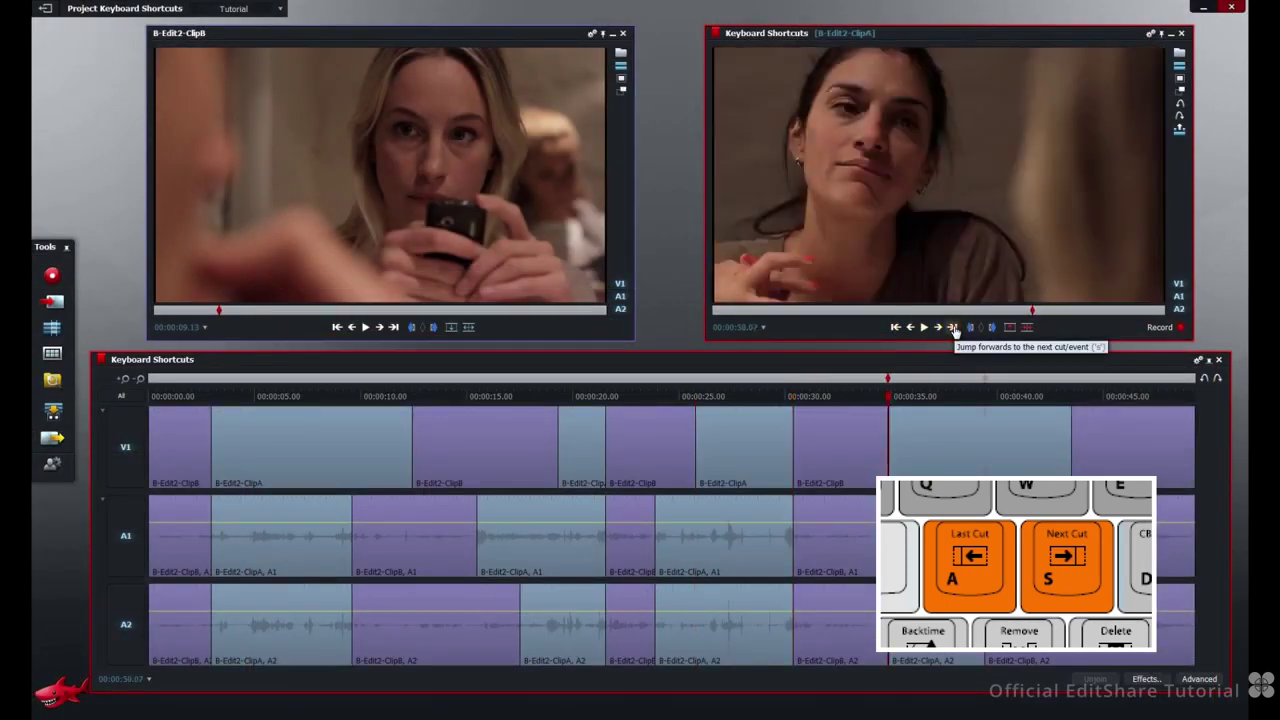
{"action": "left_click", "coordinate": [953, 328]}
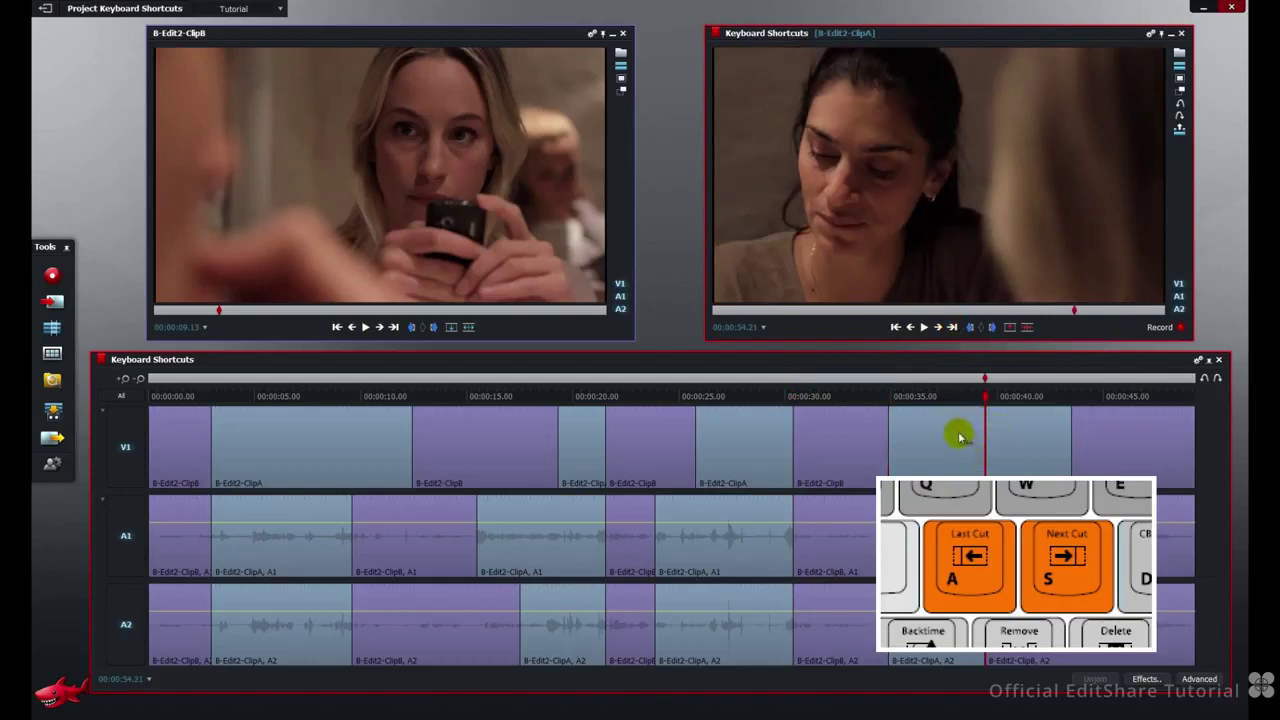
{"action": "left_click", "coordinate": [890, 417]}
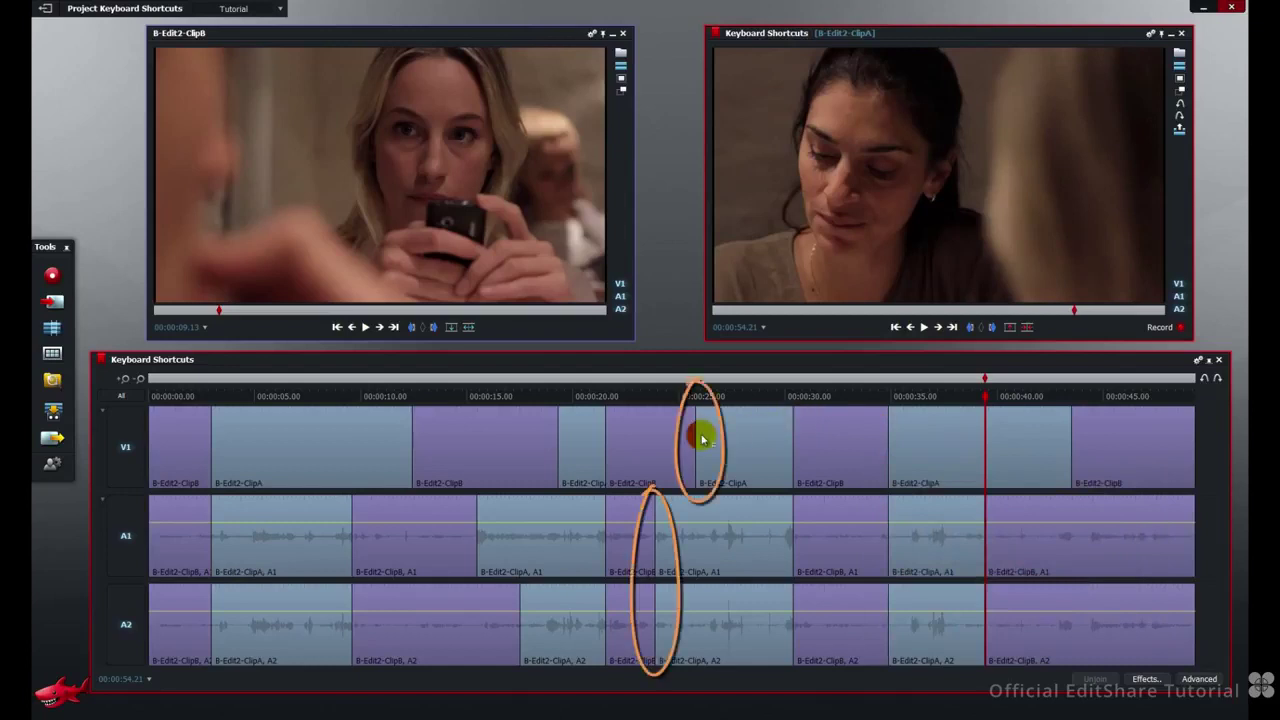
{"action": "left_click", "coordinate": [662, 508]}
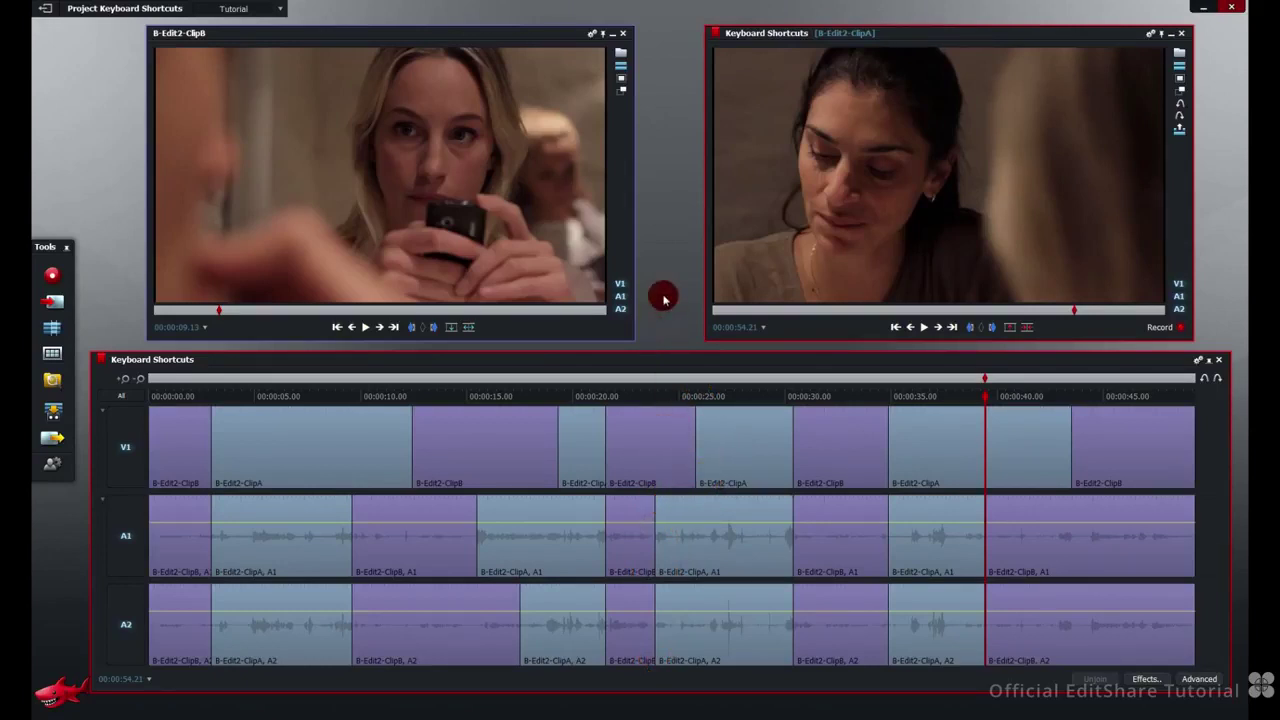
- Jump backward through the cuts on all tracks to the audio cut at about 9.5 seconds
{"action": "key", "text": "a"}
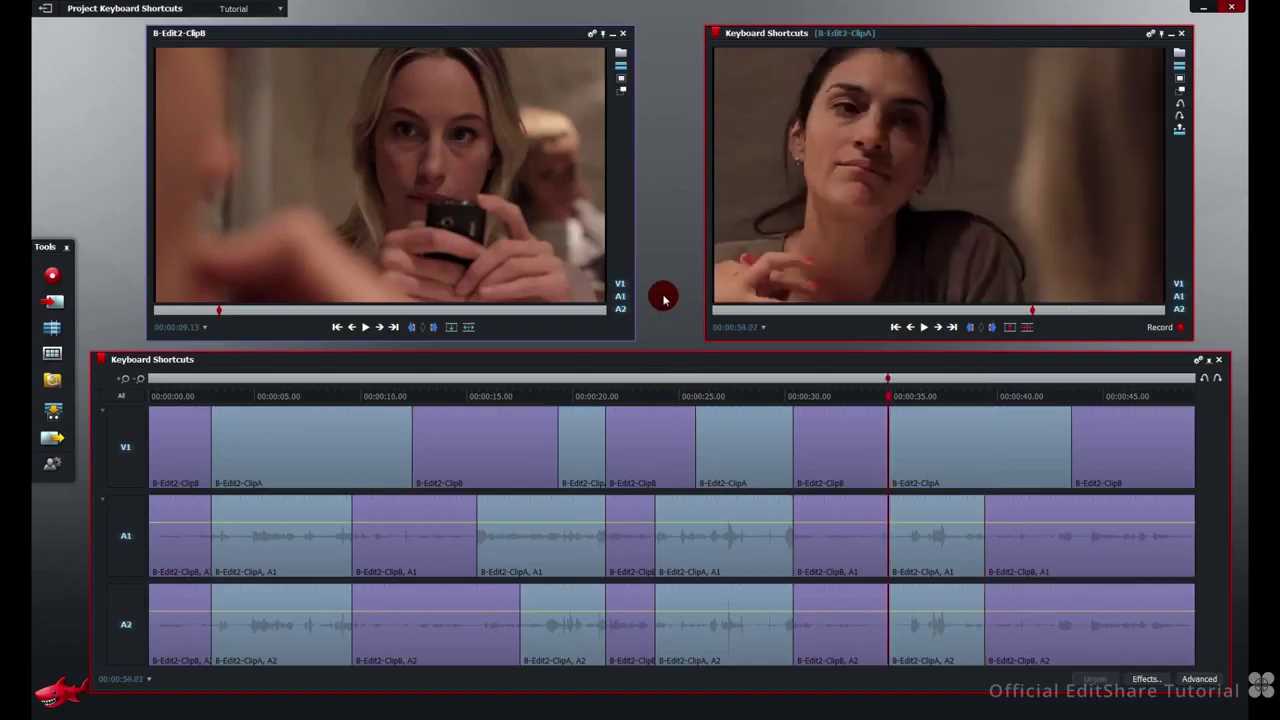
{"action": "key", "text": "a"}
{"action": "key", "text": "a"}
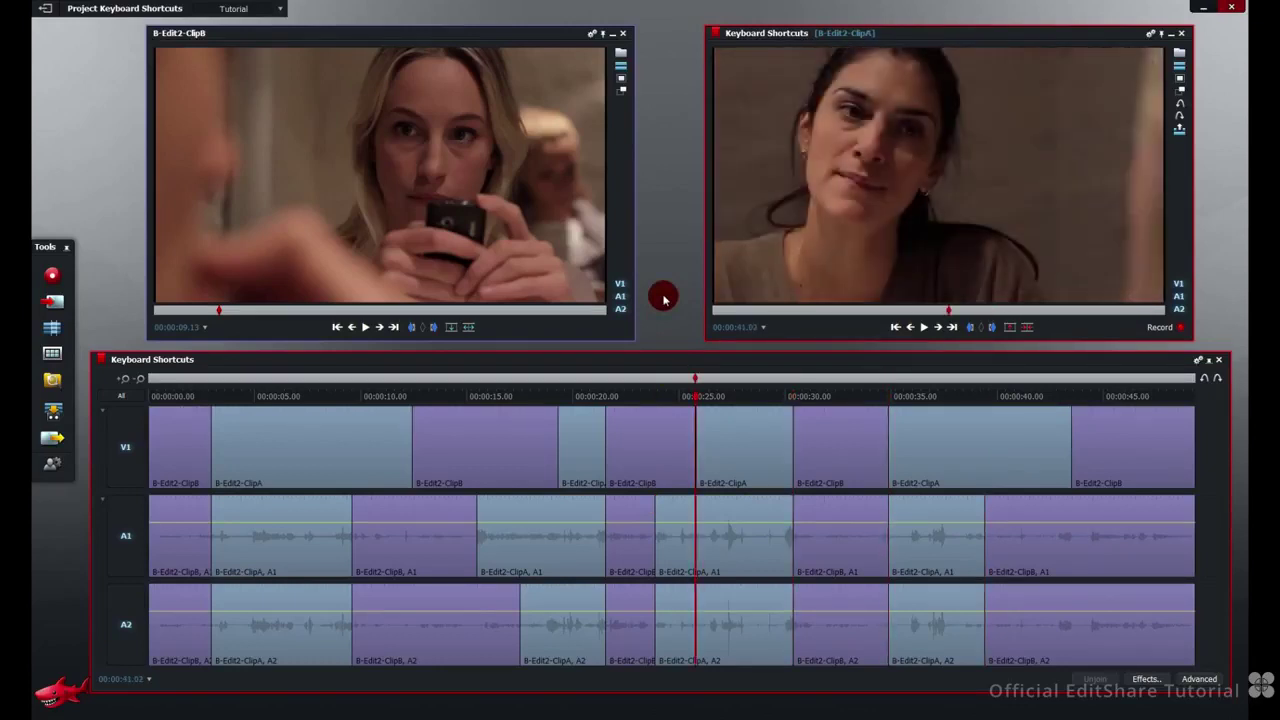
{"action": "key", "text": "a"}
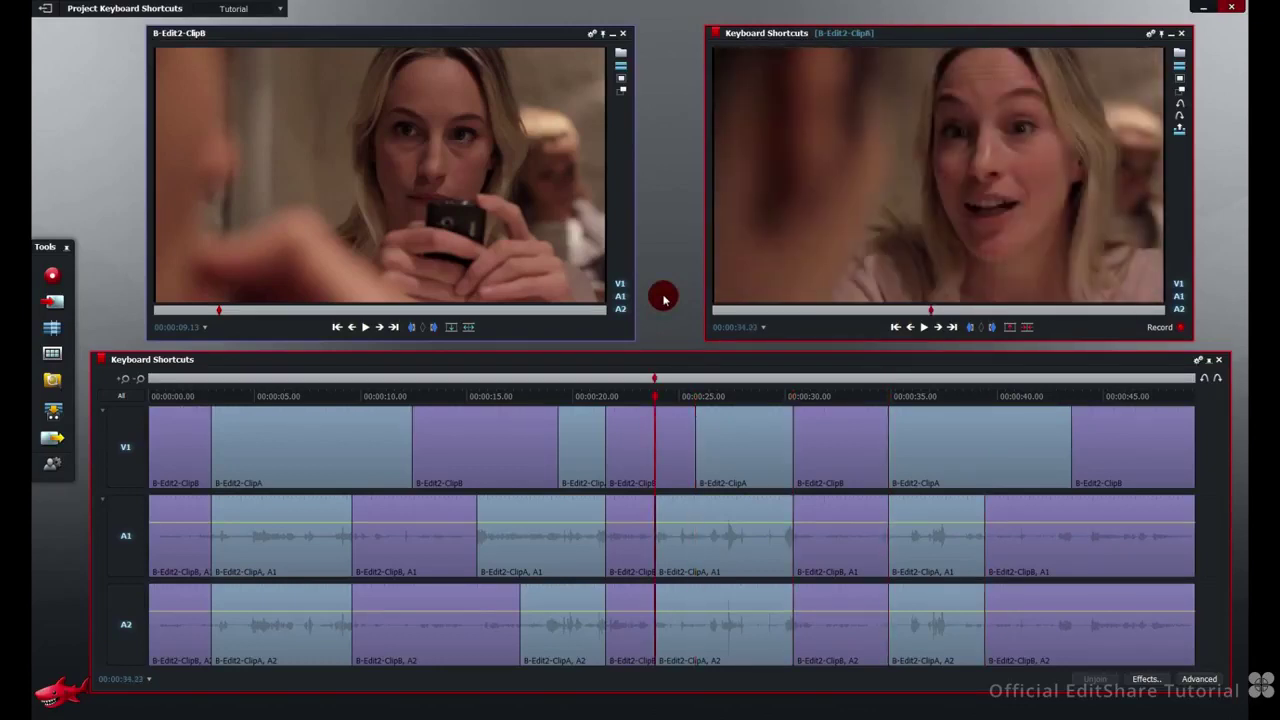
{"action": "key", "text": "a"}
{"action": "key", "text": "a"}
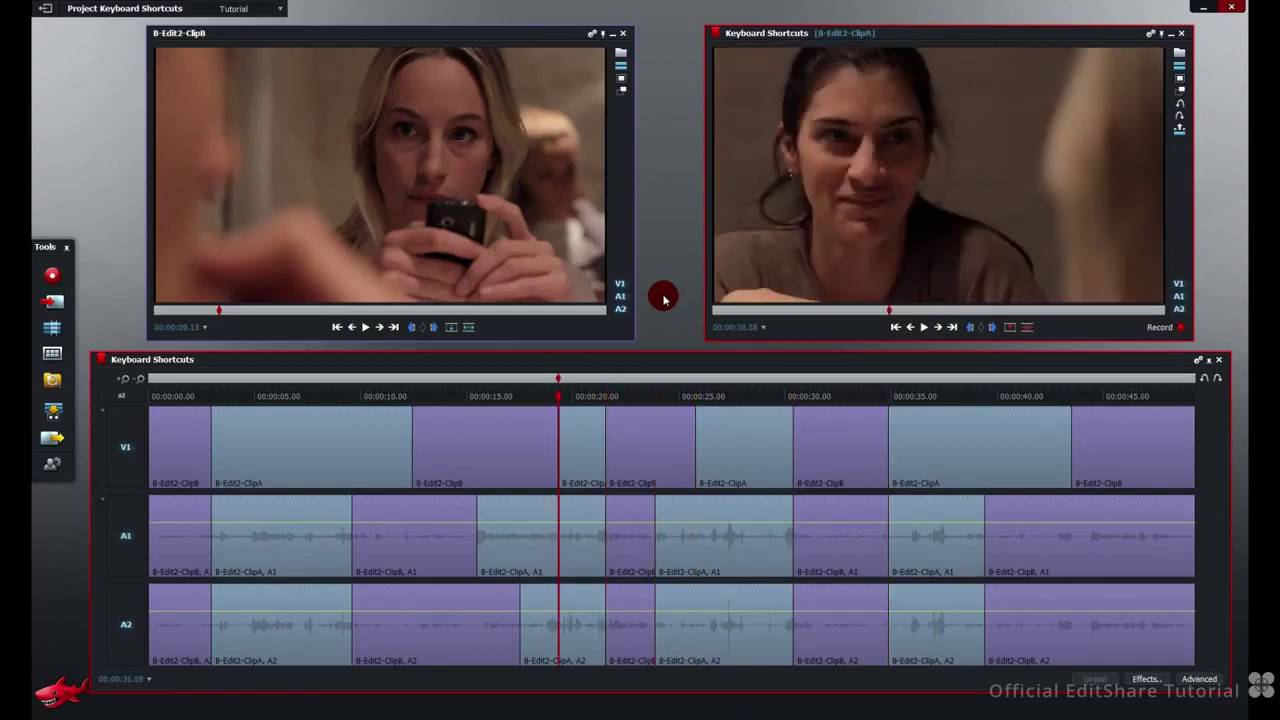
{"action": "key", "text": "a"}
{"action": "key", "text": "a"}
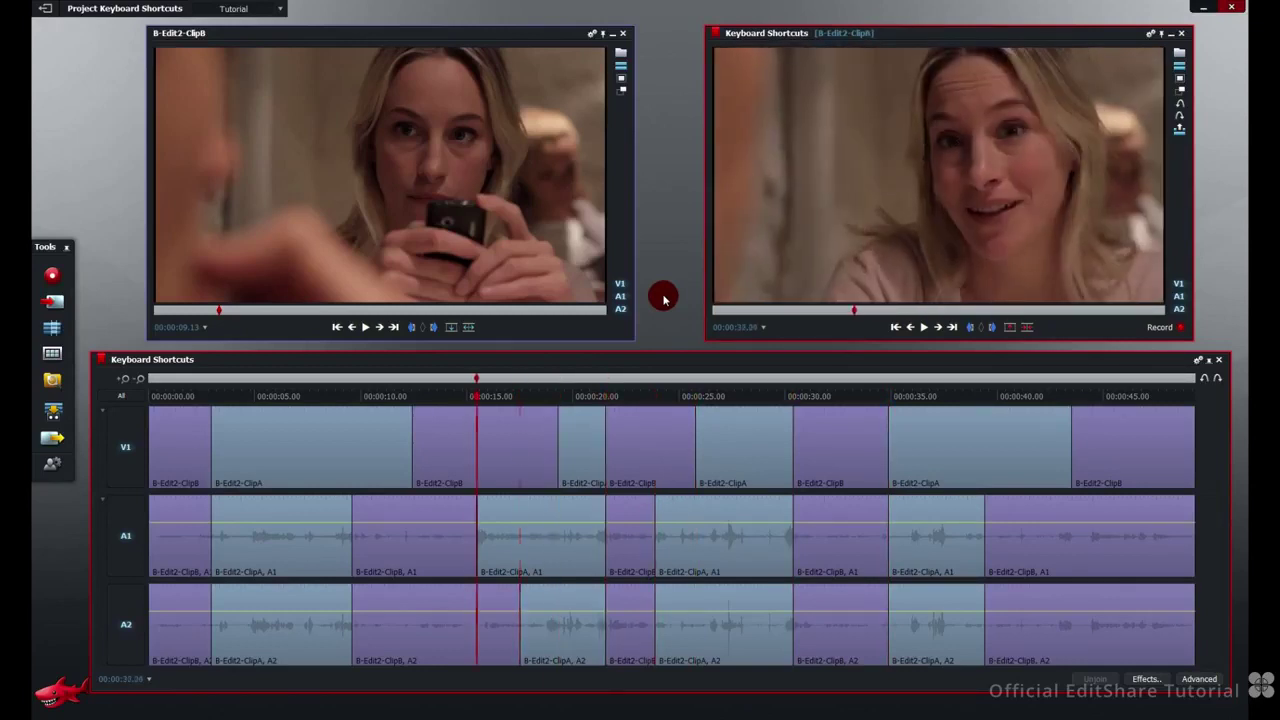
{"action": "key", "text": "a"}
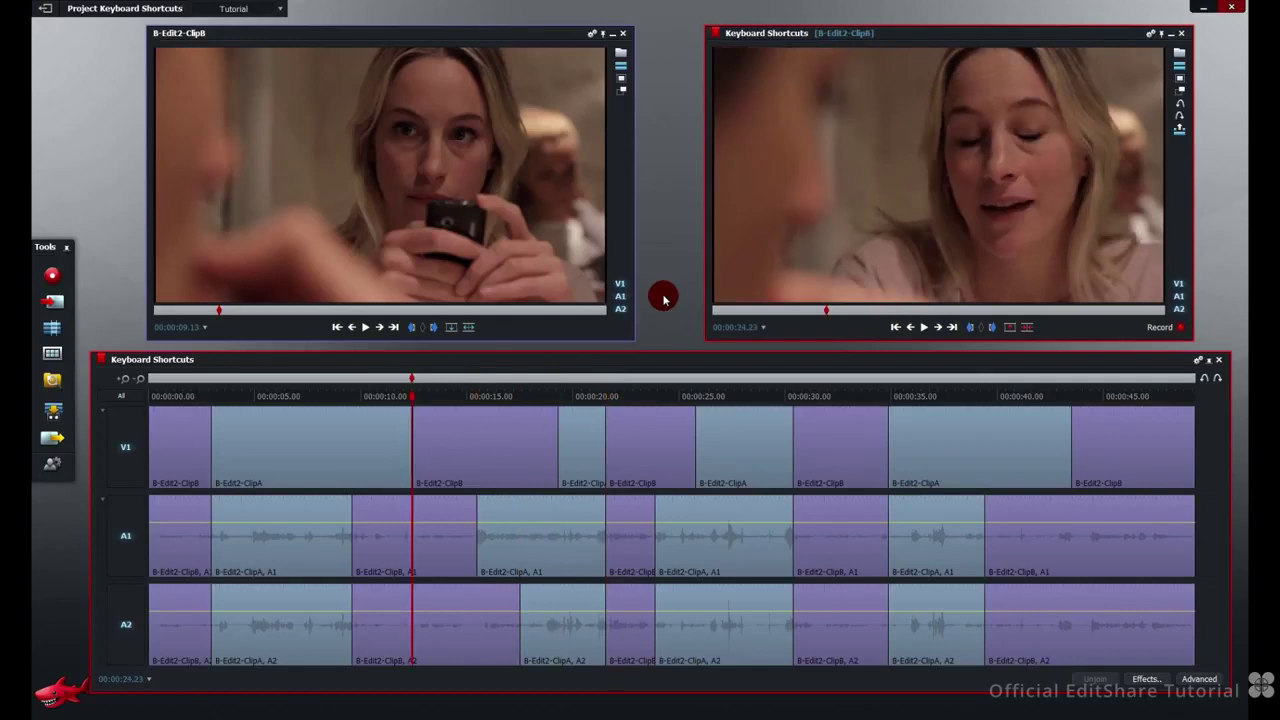
{"action": "key", "text": "a"}
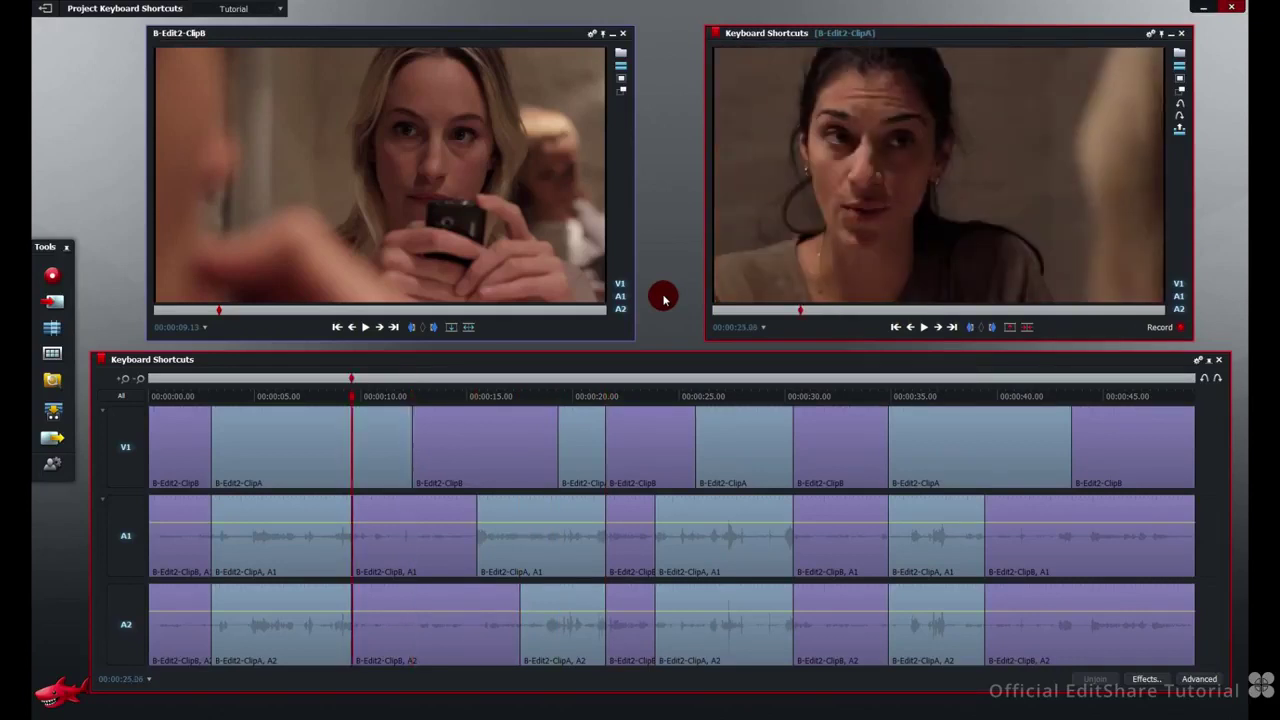
- Jump forward through the cuts on all tracks to the cut at about 30 seconds
{"action": "key", "text": "s"}
{"action": "key", "text": "s"}
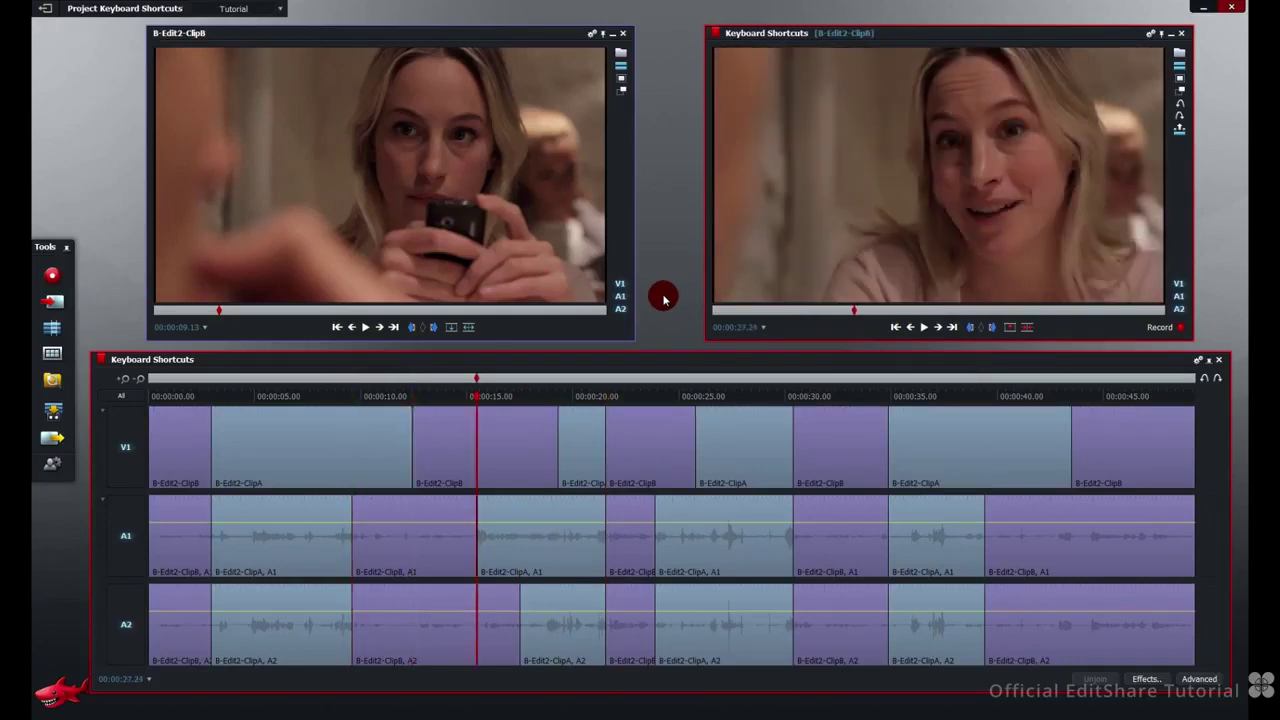
{"action": "key", "text": "s"}
{"action": "key", "text": "s"}
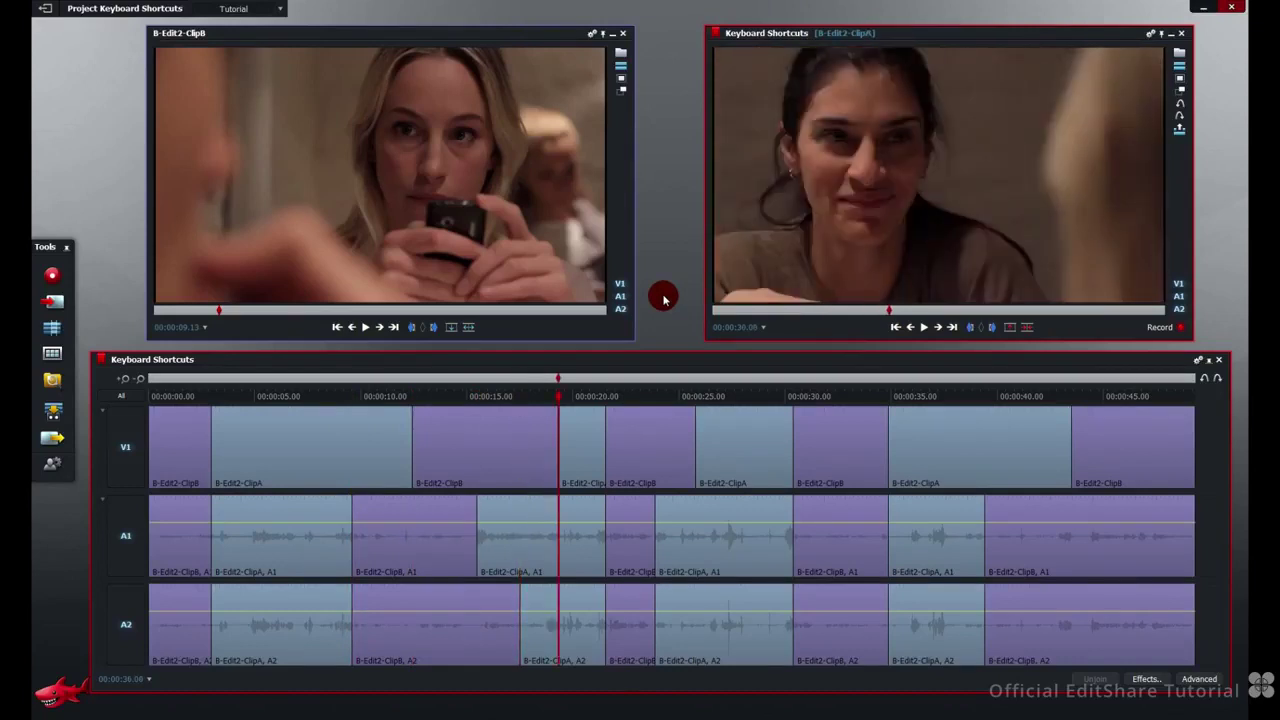
{"action": "key", "text": "s"}
{"action": "key", "text": "s"}
{"action": "key", "text": "s"}
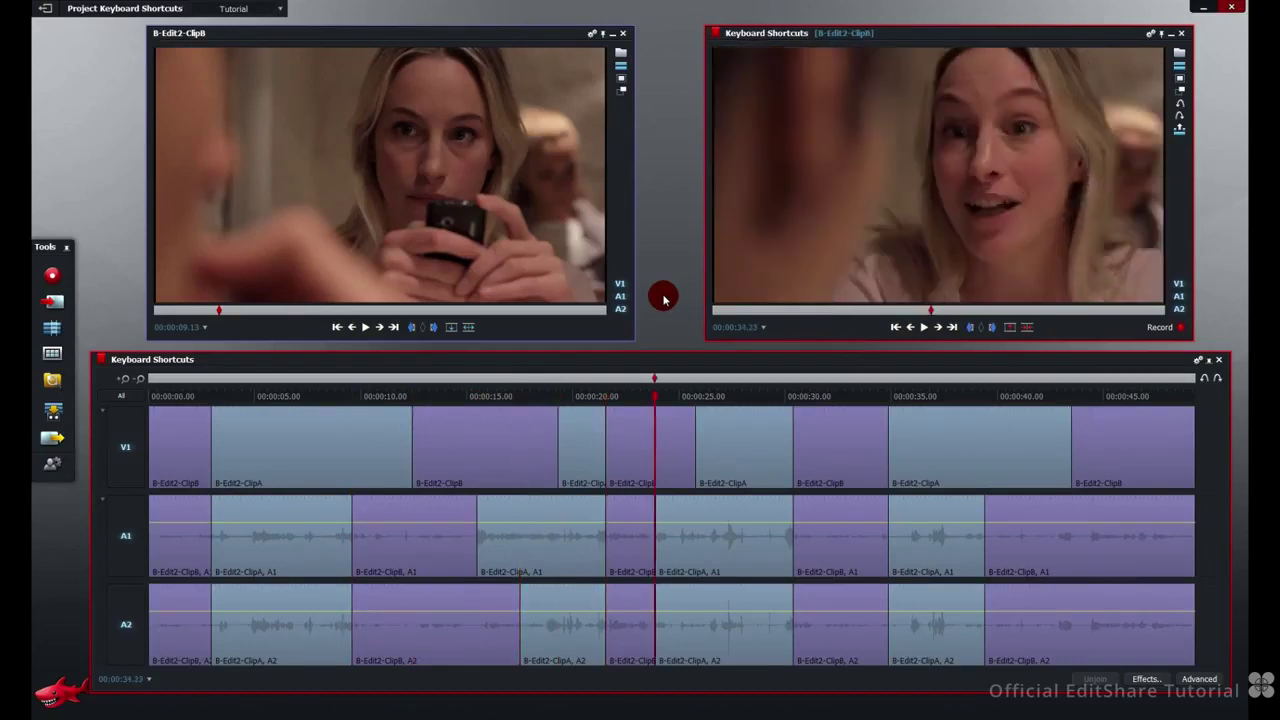
{"action": "key", "text": "s"}
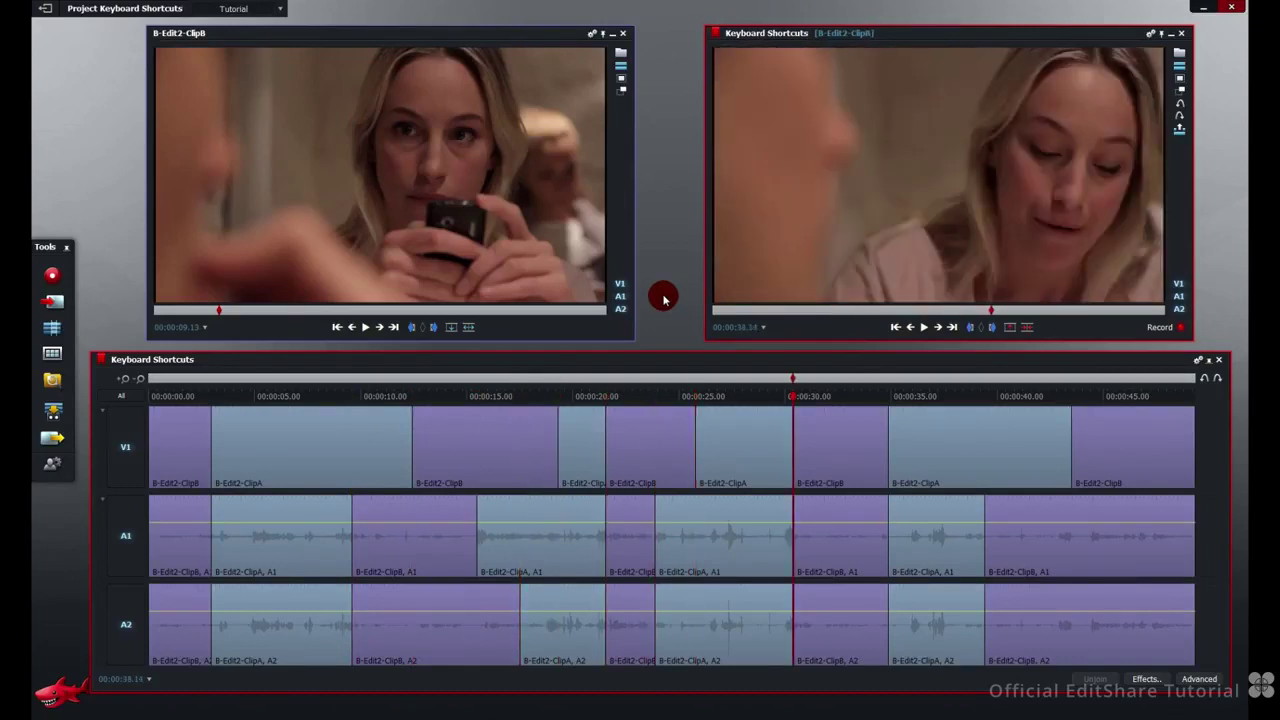
- Go back one cut to about 26 seconds and deselect tracks V1 and A1, leaving only A2 enabled
{"action": "key", "text": "a"}
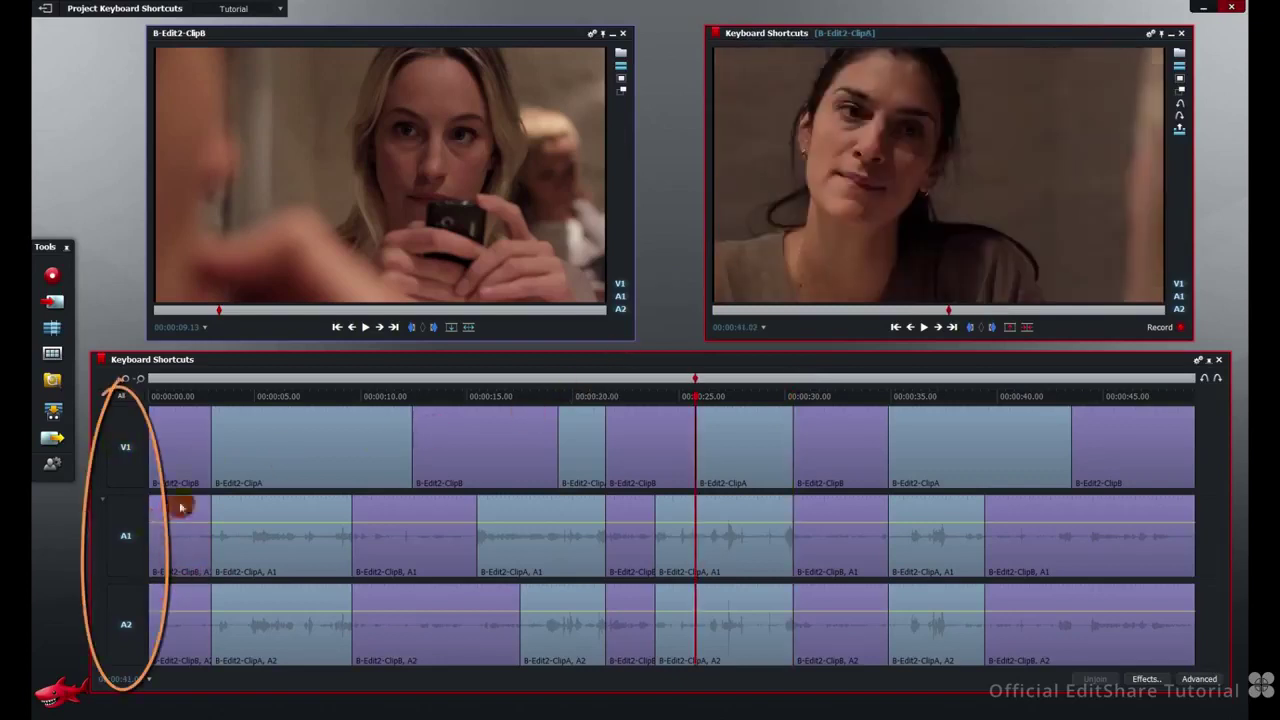
{"action": "left_click", "coordinate": [146, 440]}
{"action": "left_click", "coordinate": [140, 534]}
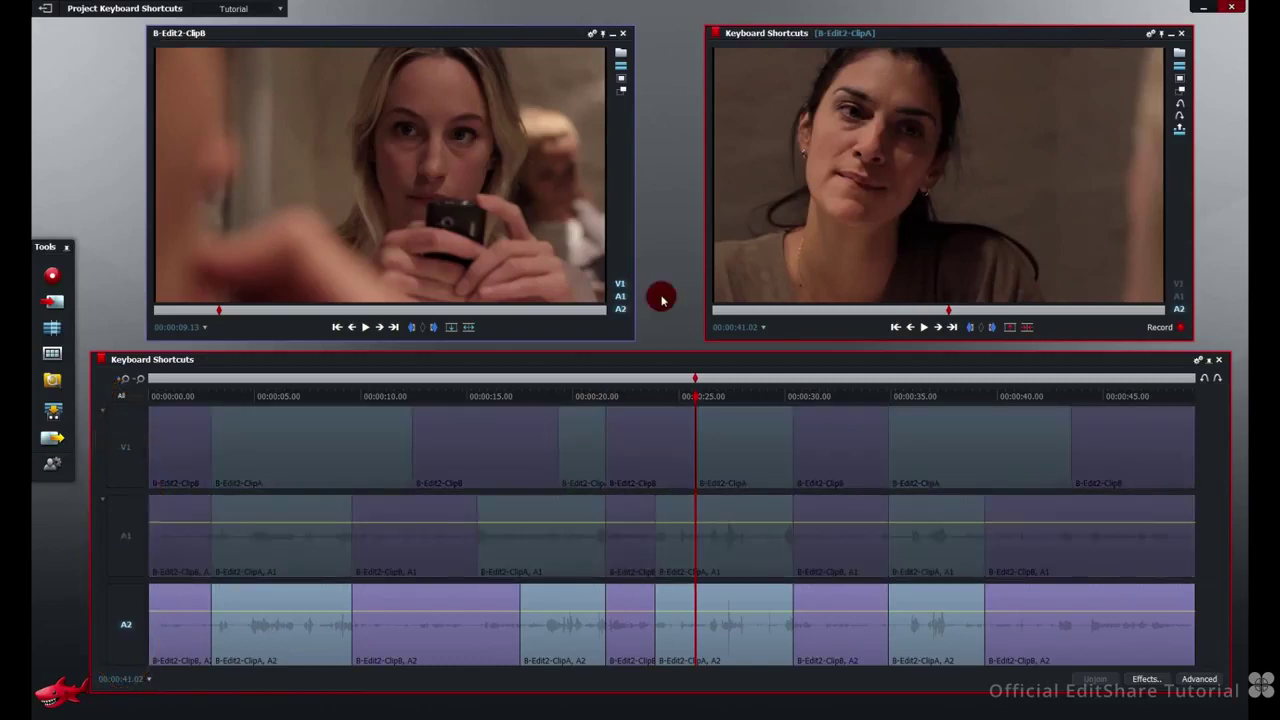
- Jump backward through the A2 cuts only, to the one at about 9.5 seconds
{"action": "key", "text": "a"}
{"action": "key", "text": "a"}
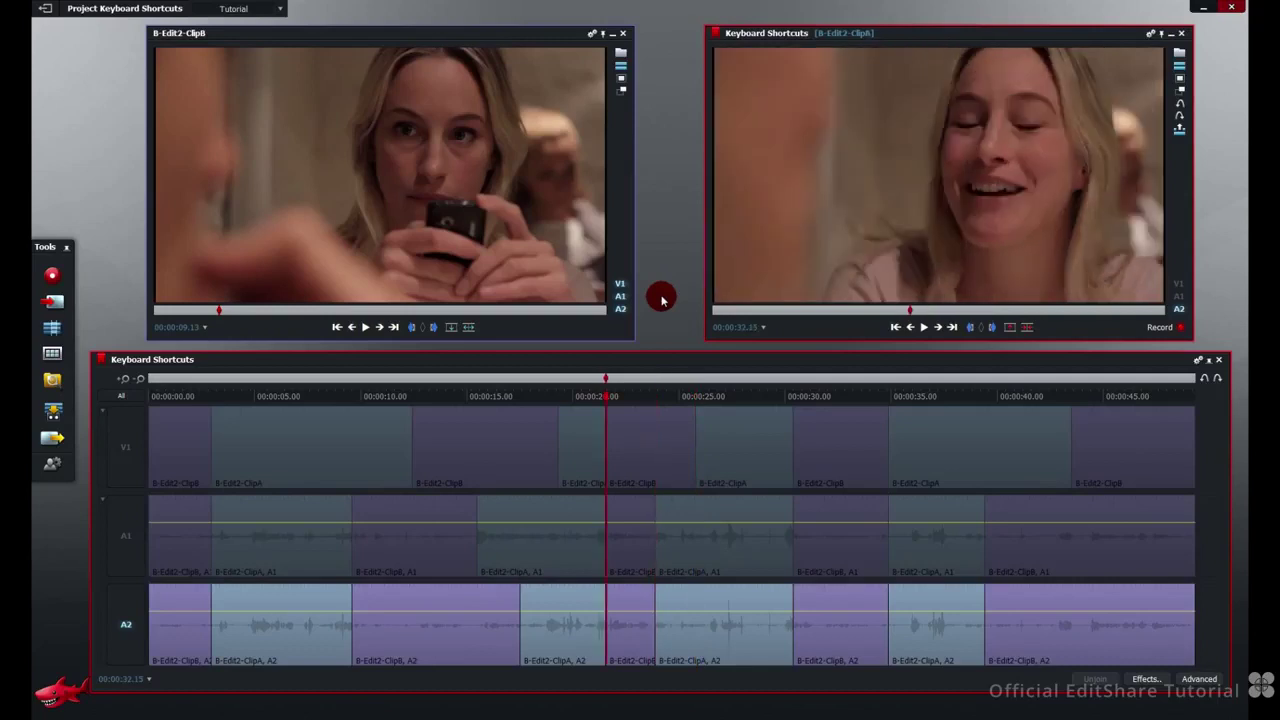
{"action": "key", "text": "a"}
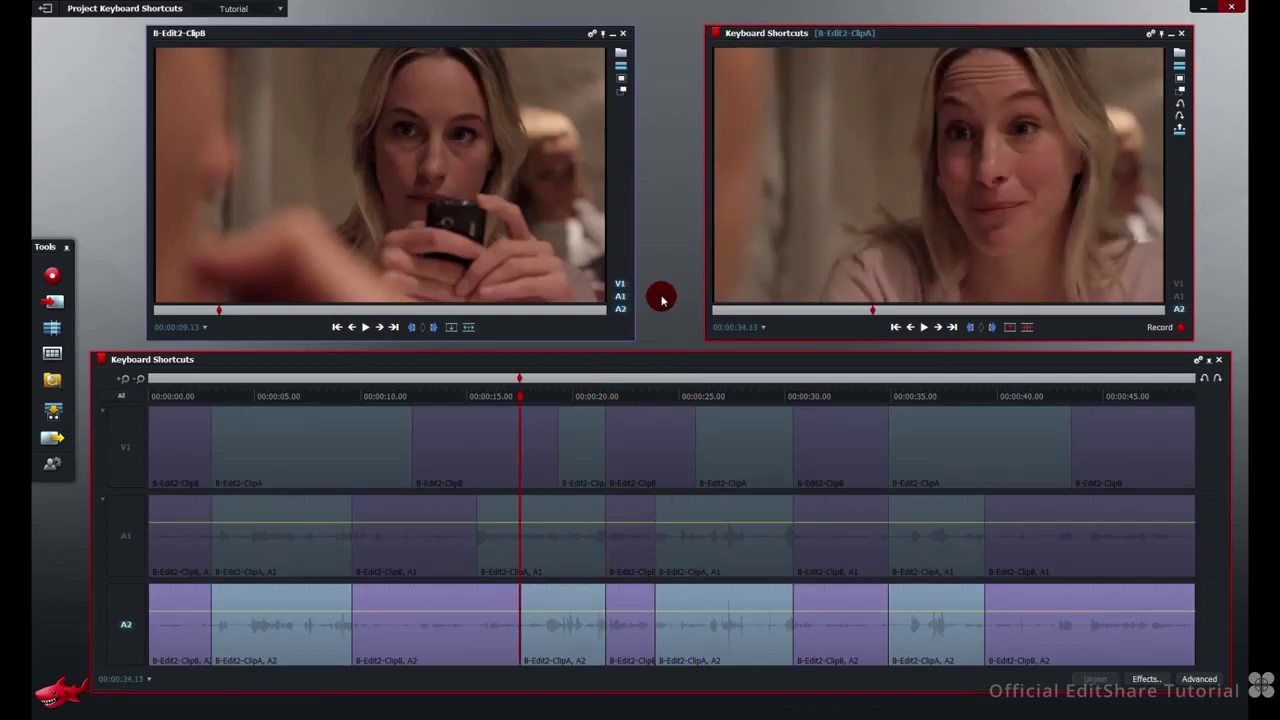
{"action": "key", "text": "a"}
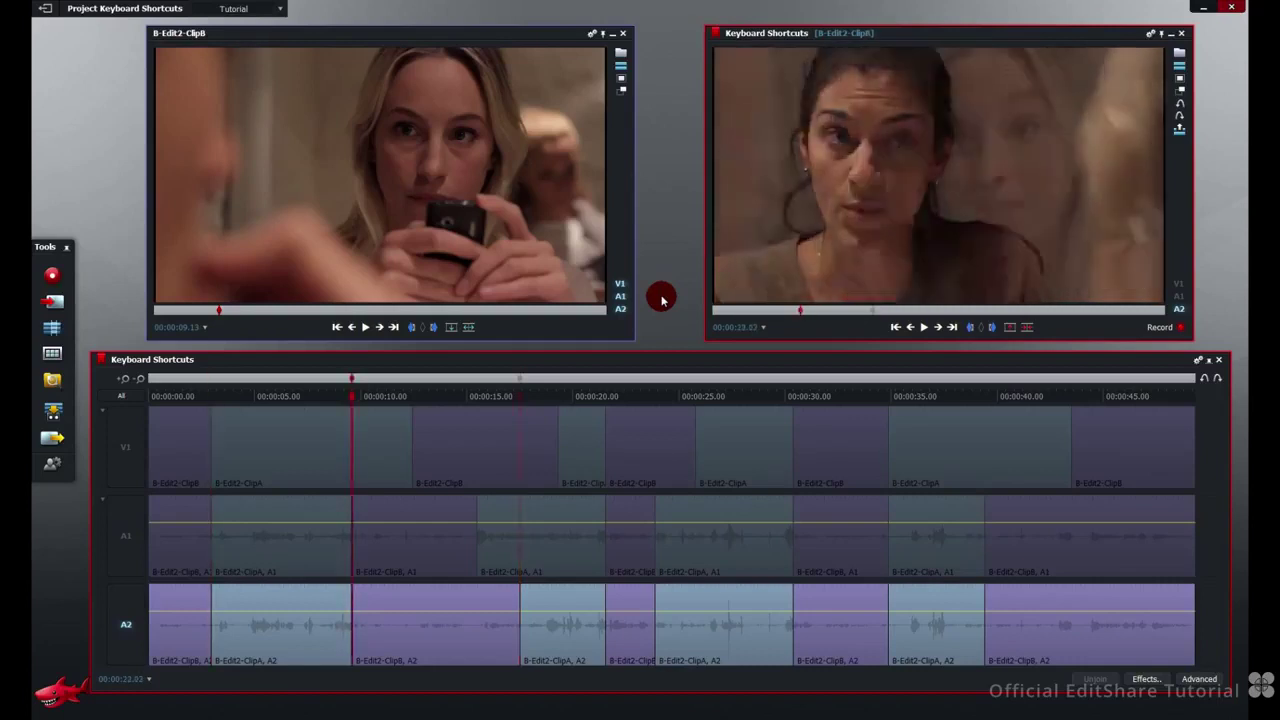
- Jump forward through the A2 cuts only, to the one at about 39 seconds
{"action": "key", "text": "s"}
{"action": "key", "text": "s"}
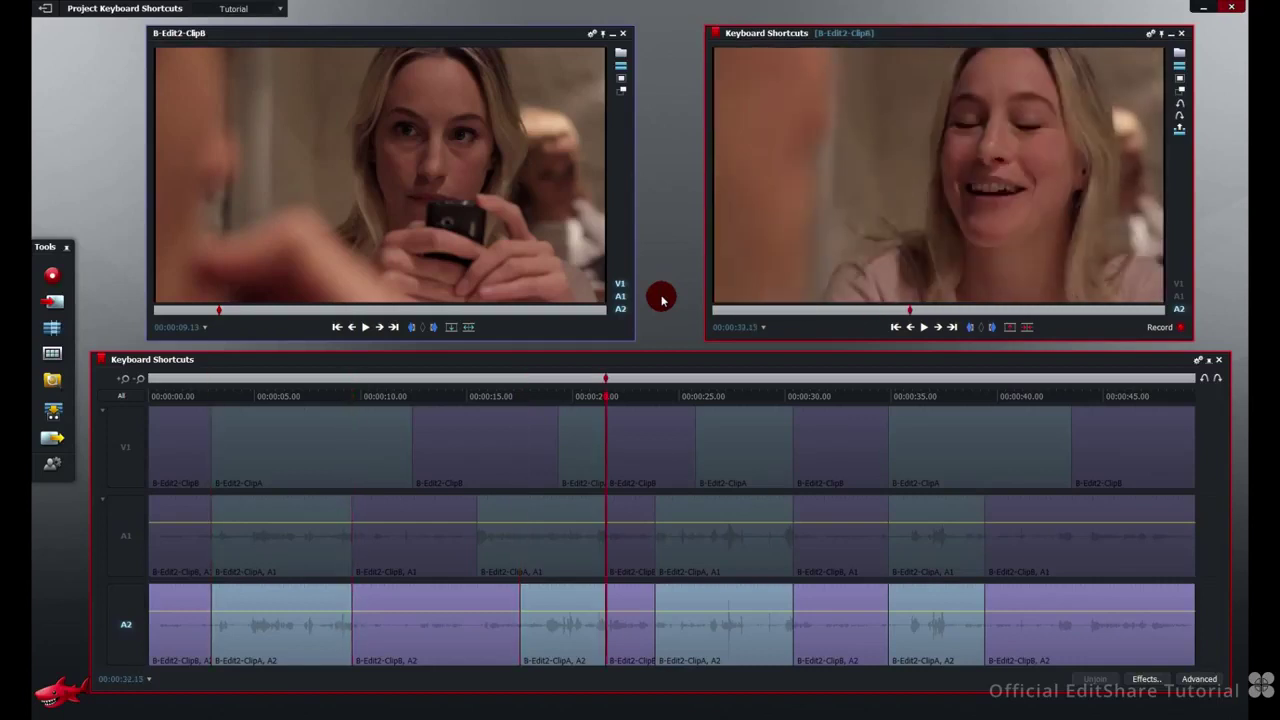
{"action": "key", "text": "s"}
{"action": "key", "text": "s"}
{"action": "key", "text": "s"}
{"action": "key", "text": "s"}
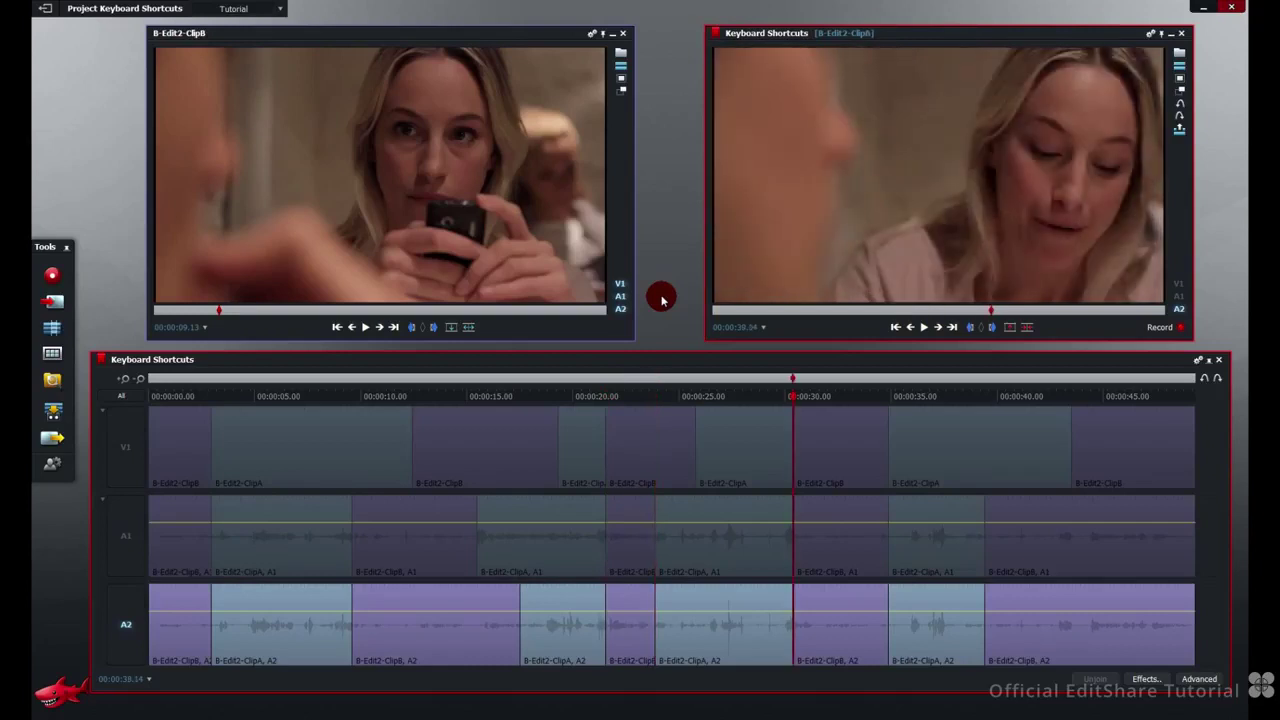
{"action": "key", "text": "s"}
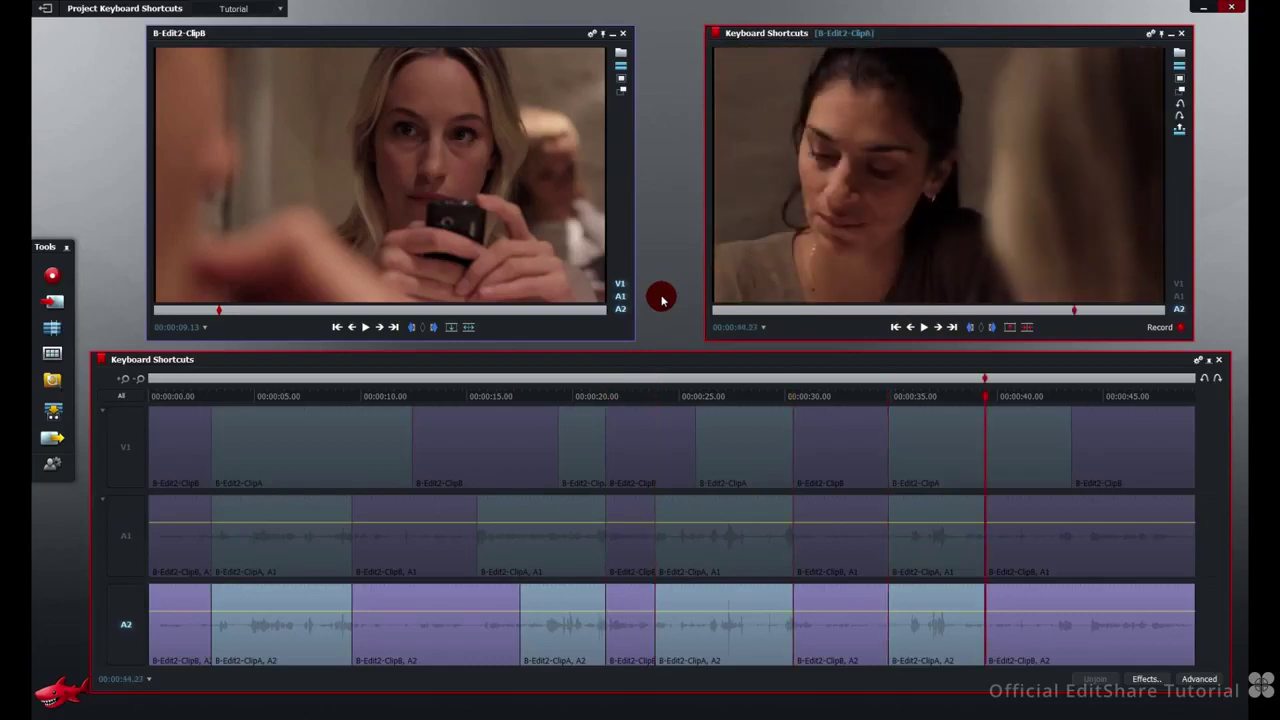
- Re-enable track A1 and jump backward through the A1 and A2 cuts to about 9.5 seconds
{"action": "left_click", "coordinate": [136, 537]}
{"action": "left_click", "coordinate": [136, 537]}
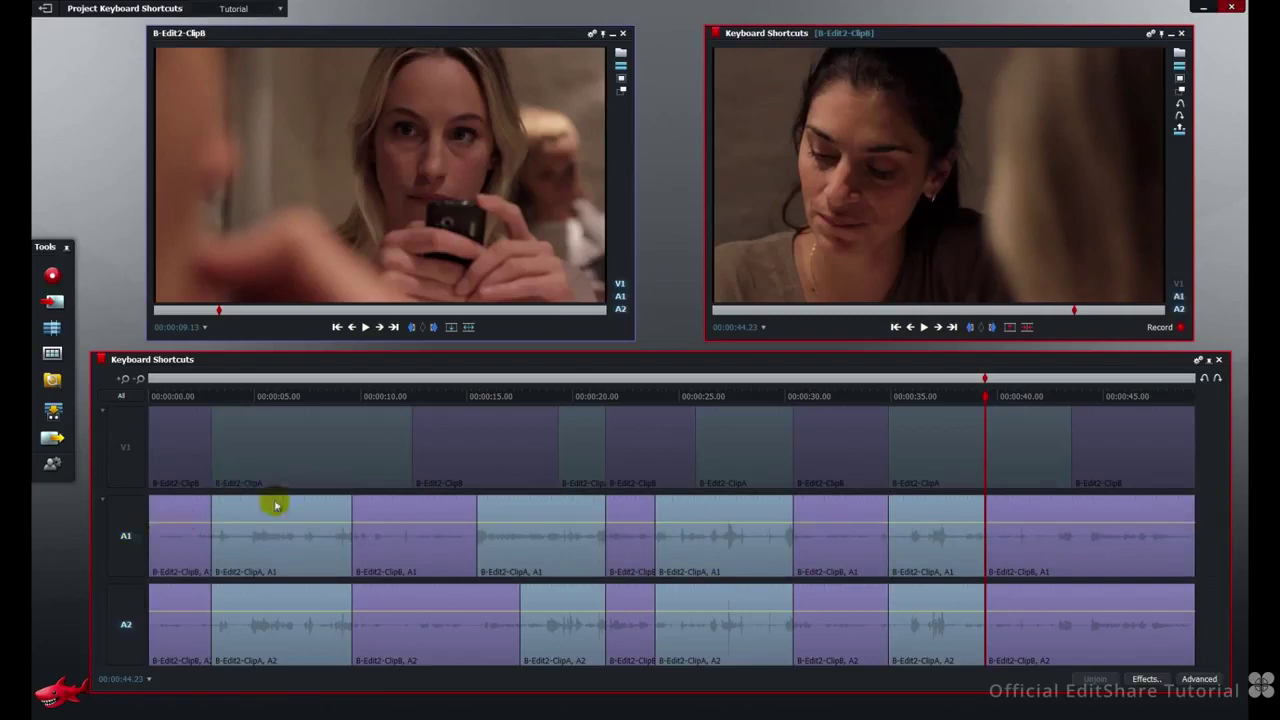
{"action": "key", "text": "a"}
{"action": "key", "text": "a"}
{"action": "key", "text": "a"}
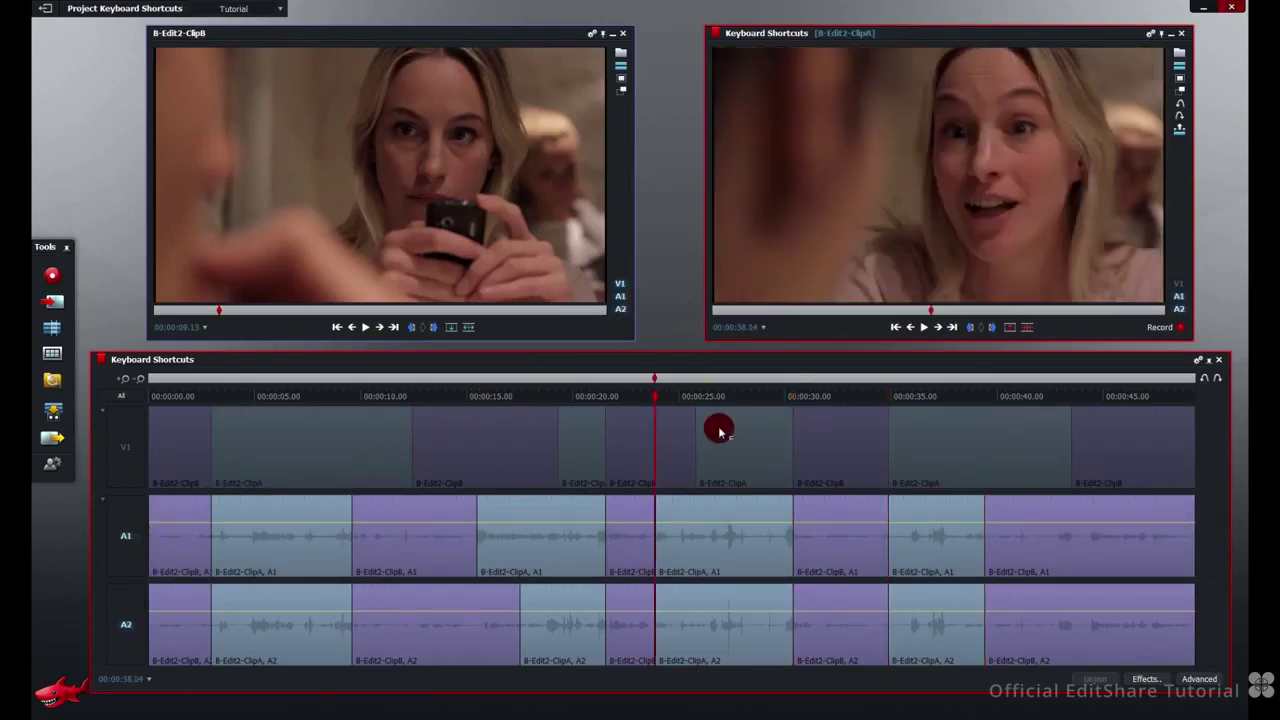
{"action": "key", "text": "a"}
{"action": "key", "text": "a"}
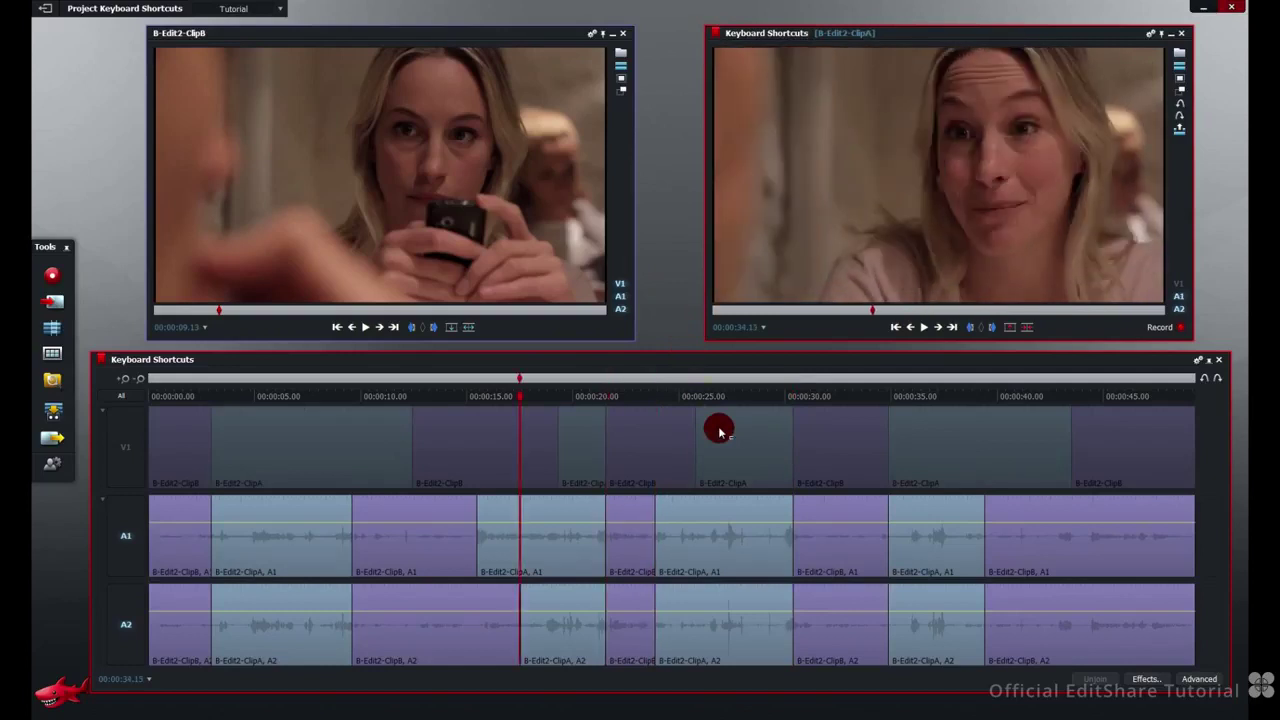
{"action": "key", "text": "a"}
{"action": "key", "text": "a"}
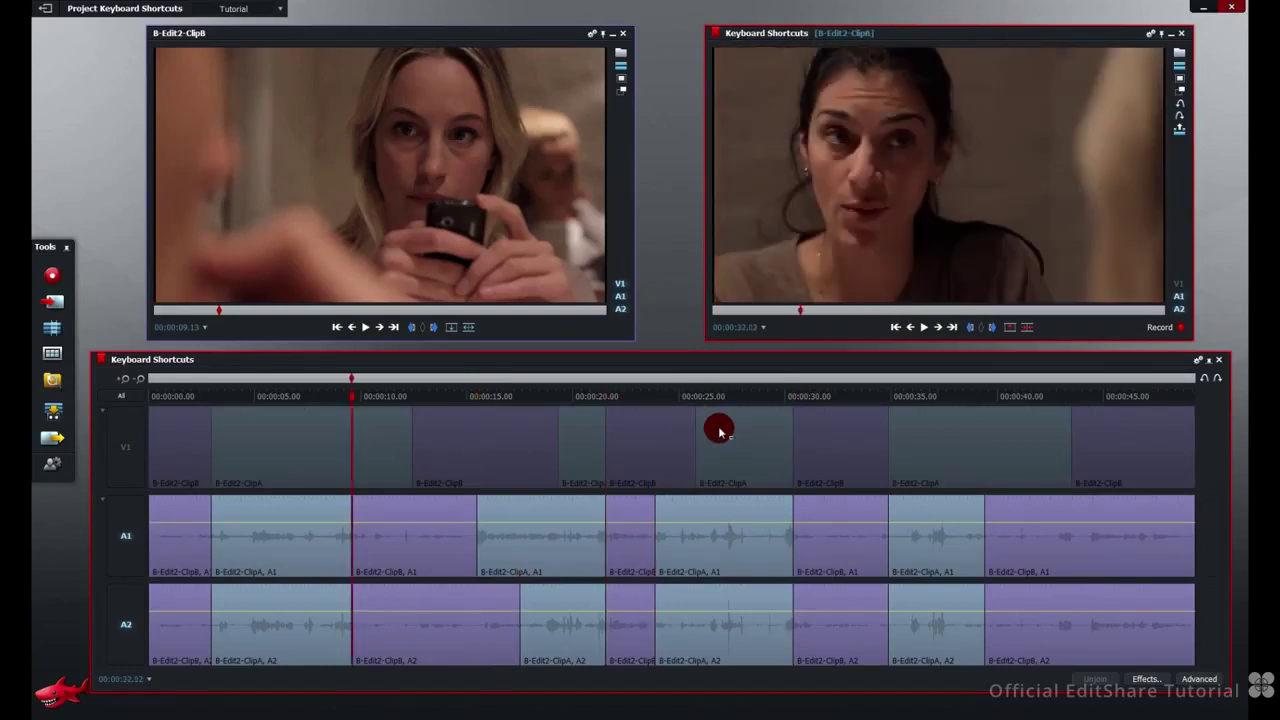
- Jump forward through the audio cuts to the one at about 21.5 seconds
{"action": "key", "text": "s"}
{"action": "key", "text": "s"}
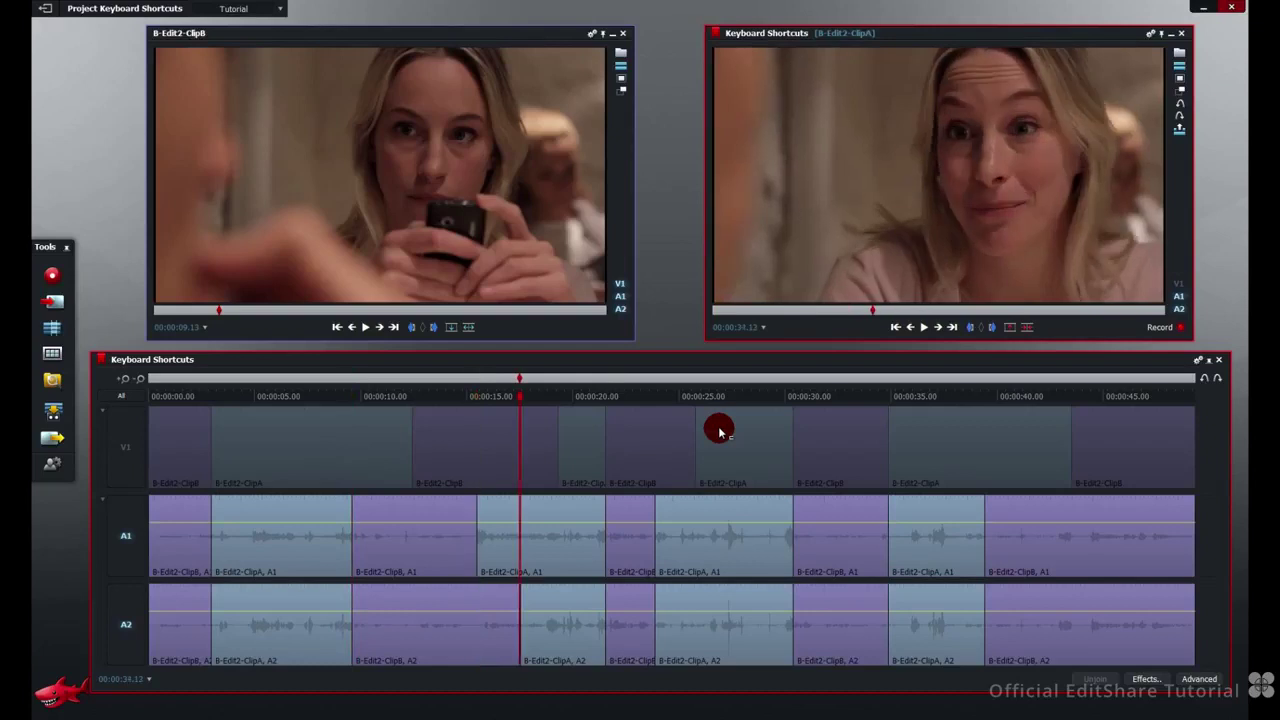
{"action": "key", "text": "s"}
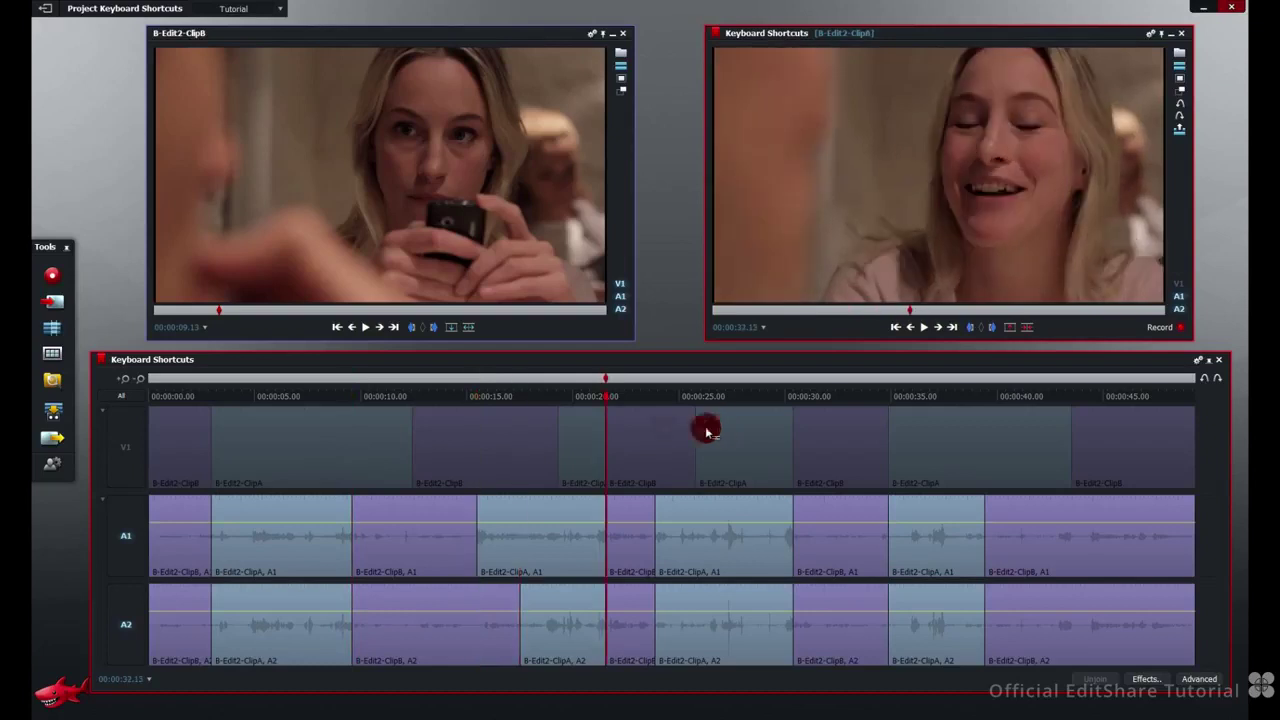
- Re-enable track V1 and jump forward through the cuts on all tracks to the V1 cut at about 43 seconds
{"action": "left_click", "coordinate": [131, 449]}
{"action": "key", "text": "s"}
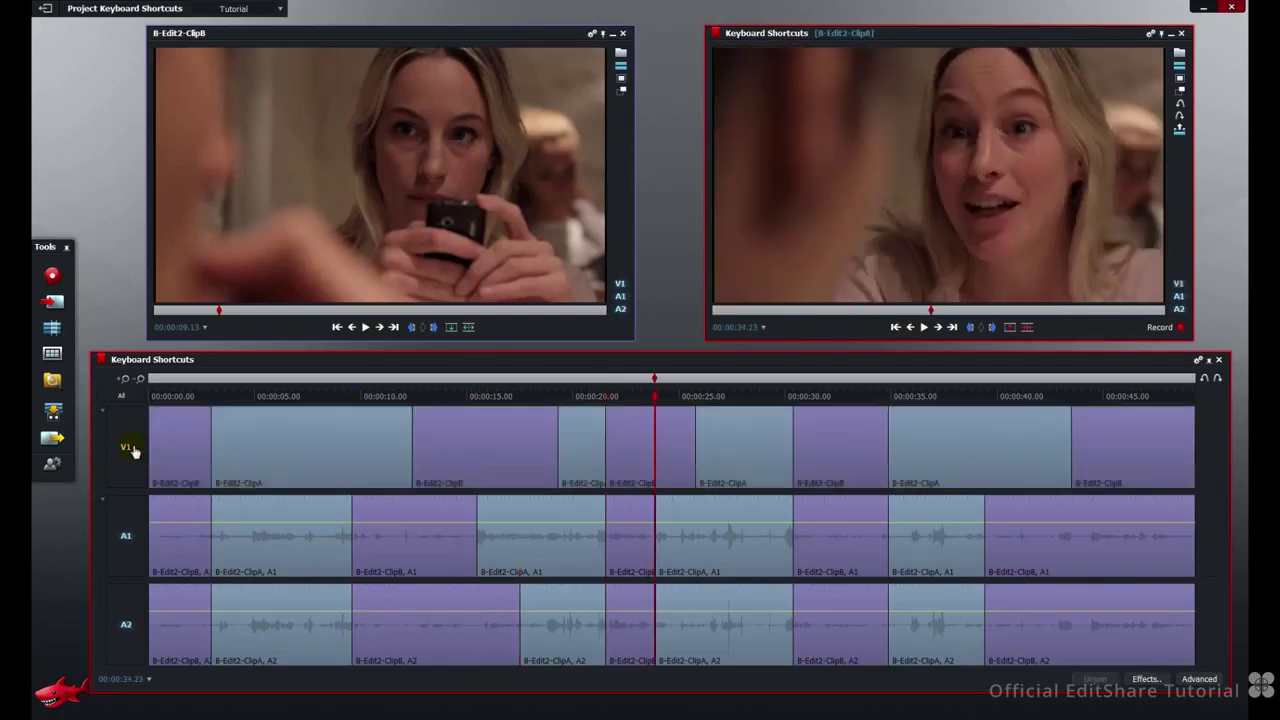
{"action": "key", "text": "s"}
{"action": "key", "text": "s"}
{"action": "key", "text": "s"}
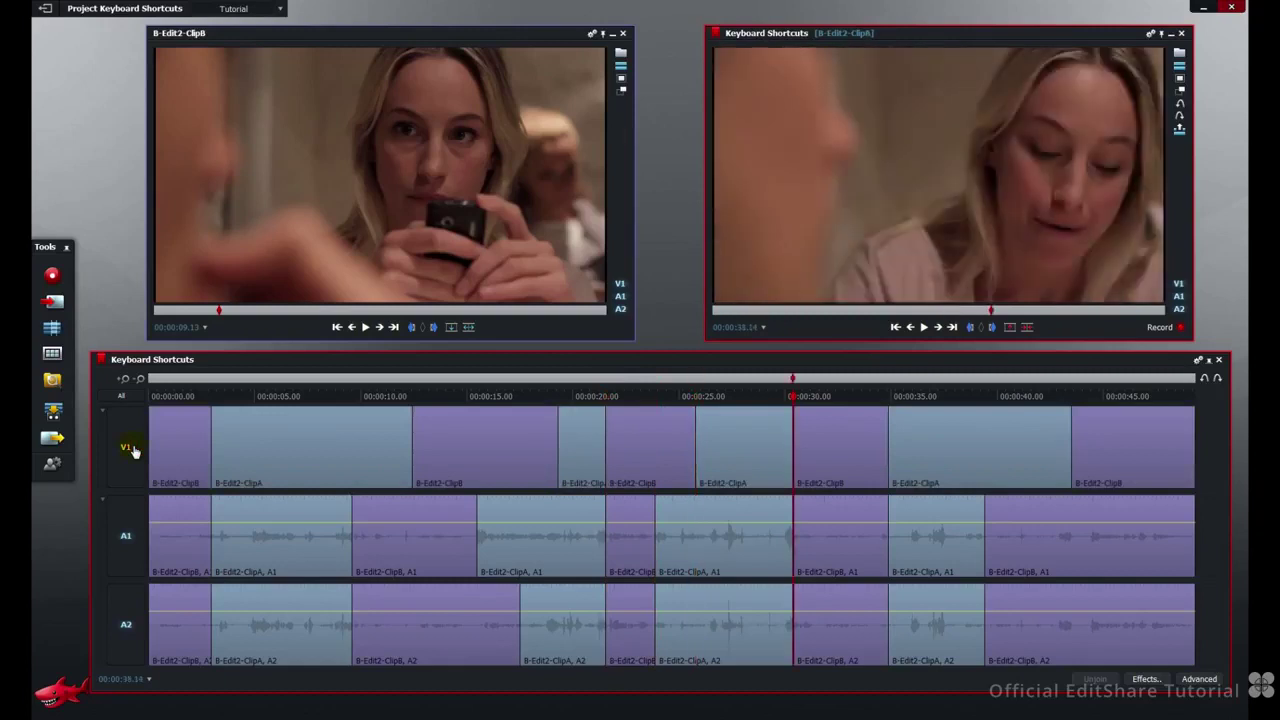
{"action": "key", "text": "s"}
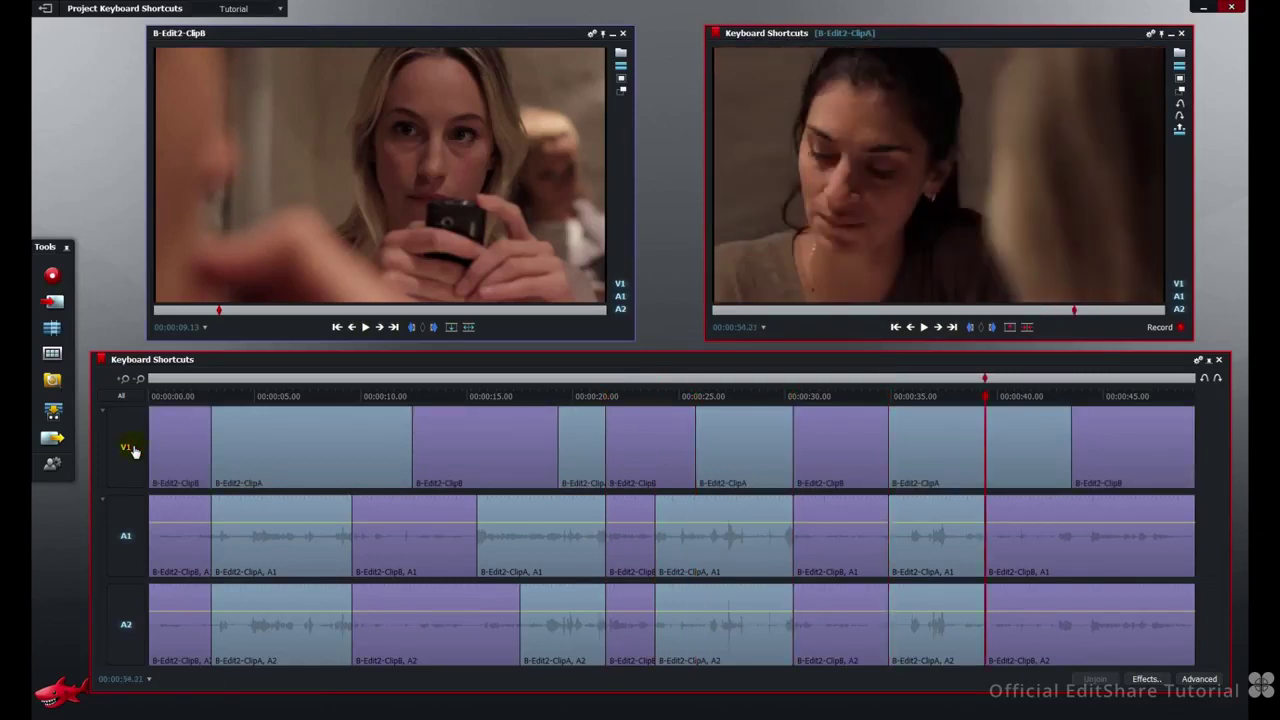
{"action": "key", "text": "s"}
{"action": "left_click", "coordinate": [668, 275]}
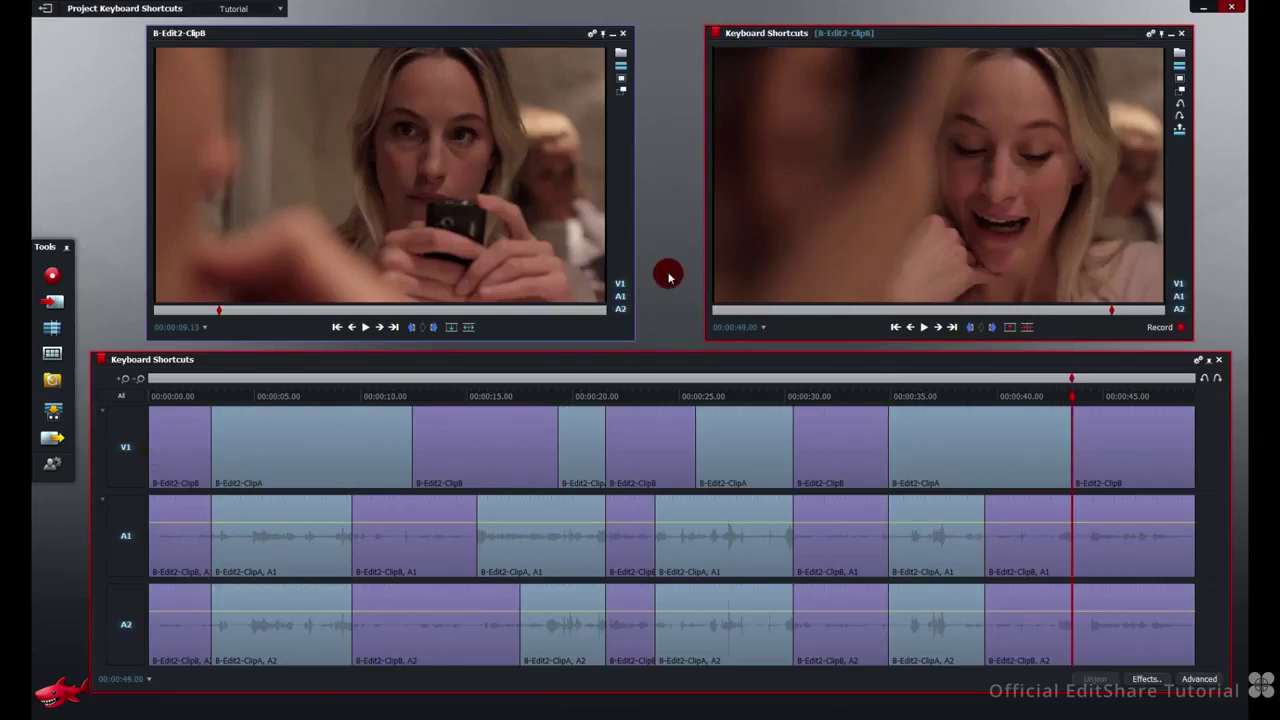
- Add cue markers to the B-Edit2-ClipB source at 00:00:09.13, 00:00:19.04, 00:00:31.02, 00:00:42.03 and 00:00:54.06
{"action": "left_click", "coordinate": [577, 216]}
{"action": "left_click", "coordinate": [750, 222]}
{"action": "left_click", "coordinate": [768, 223]}
{"action": "left_click", "coordinate": [400, 252]}
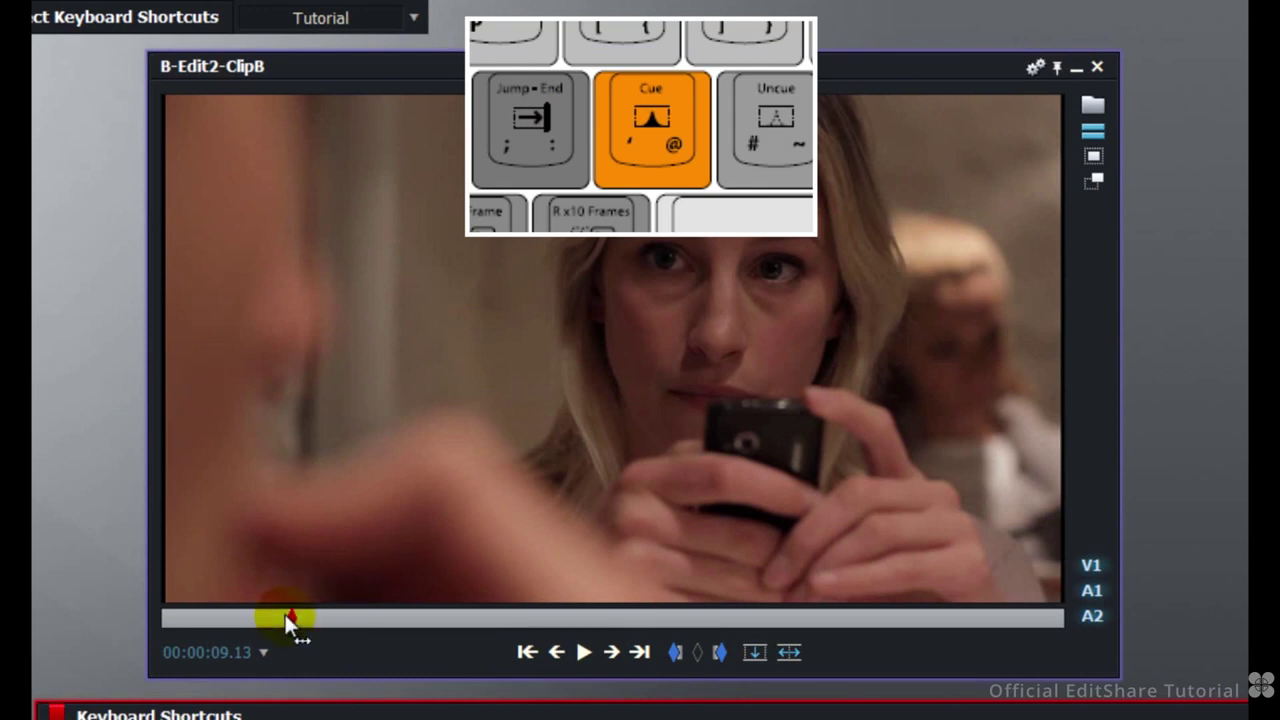
{"action": "left_click", "coordinate": [286, 619]}
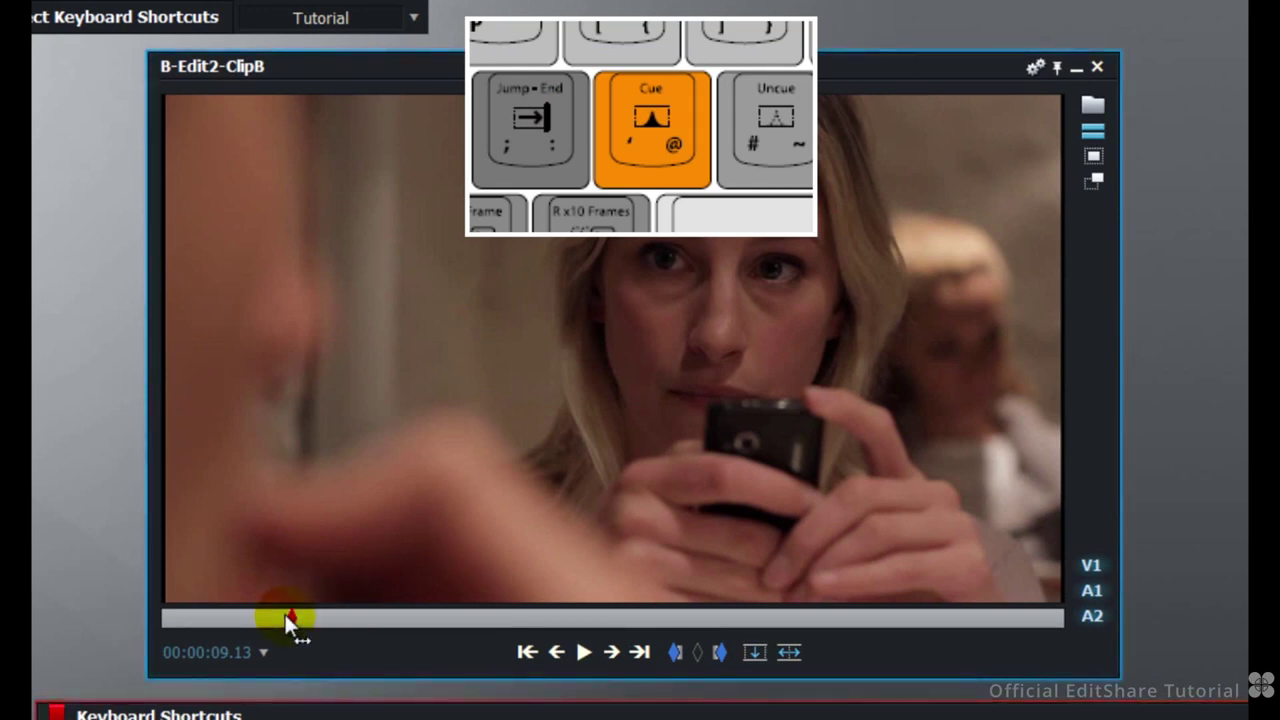
{"action": "left_click", "coordinate": [422, 617]}
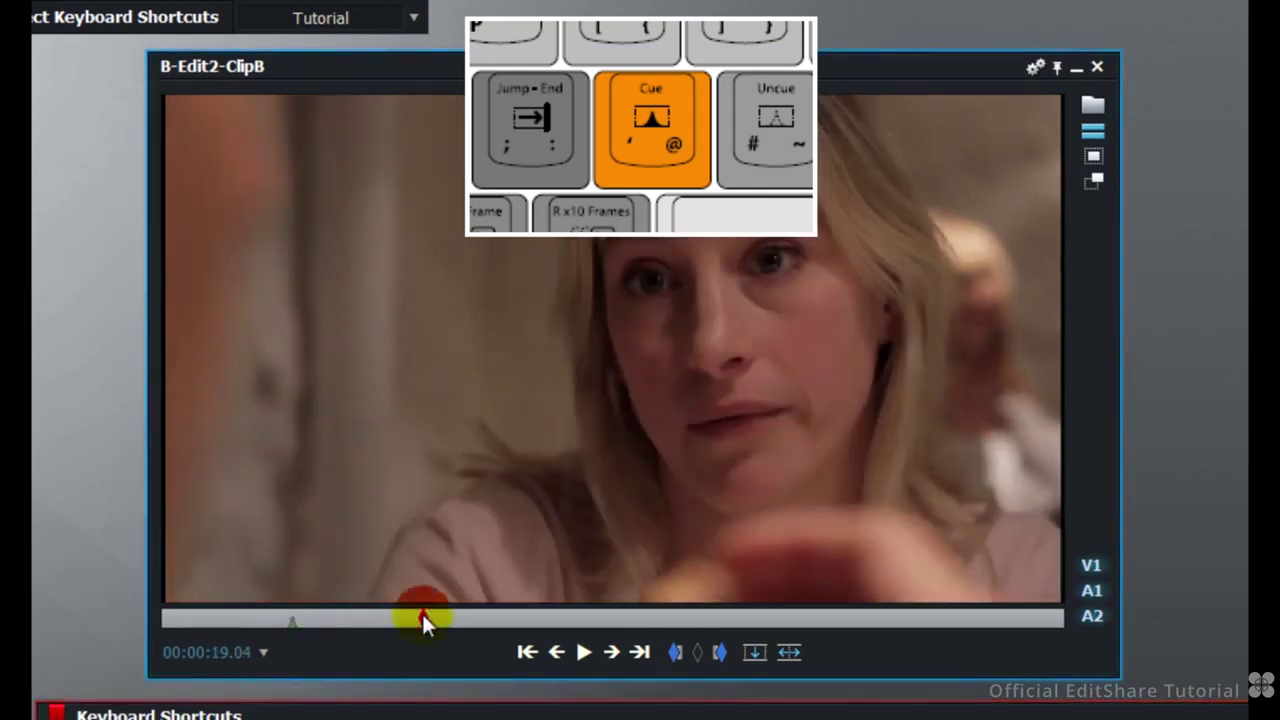
{"action": "left_click", "coordinate": [586, 613]}
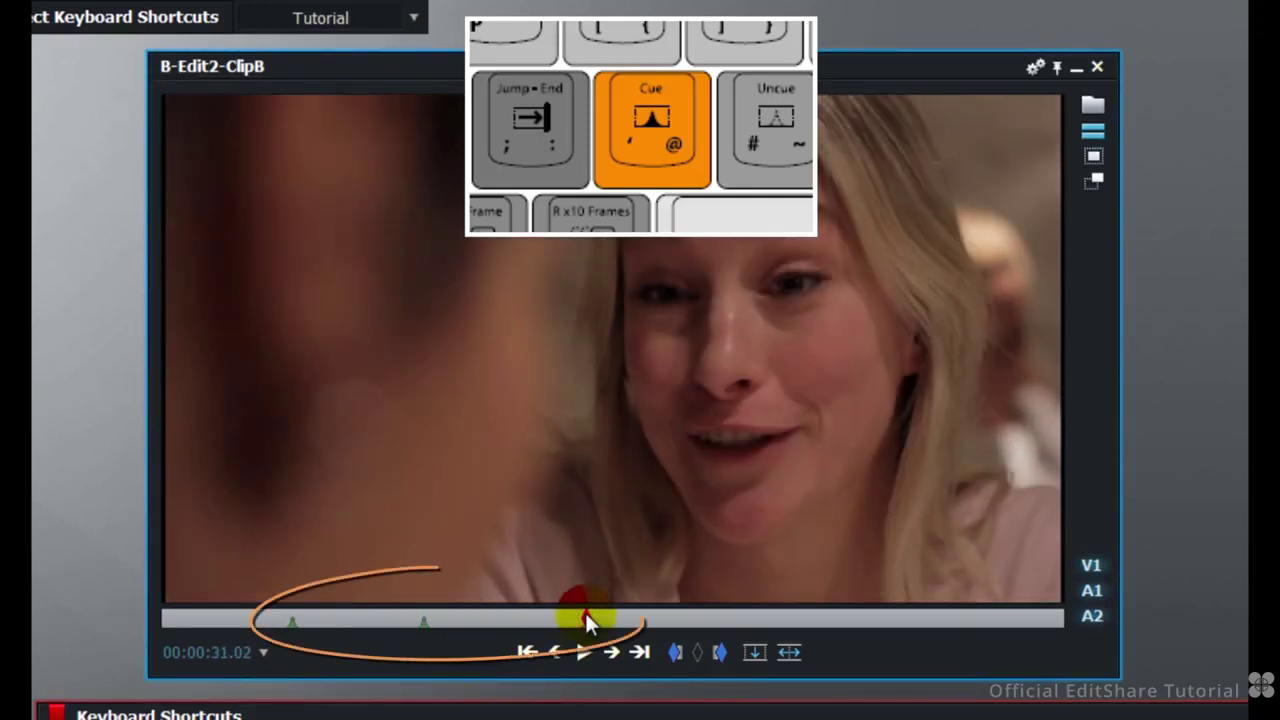
{"action": "left_click", "coordinate": [736, 614]}
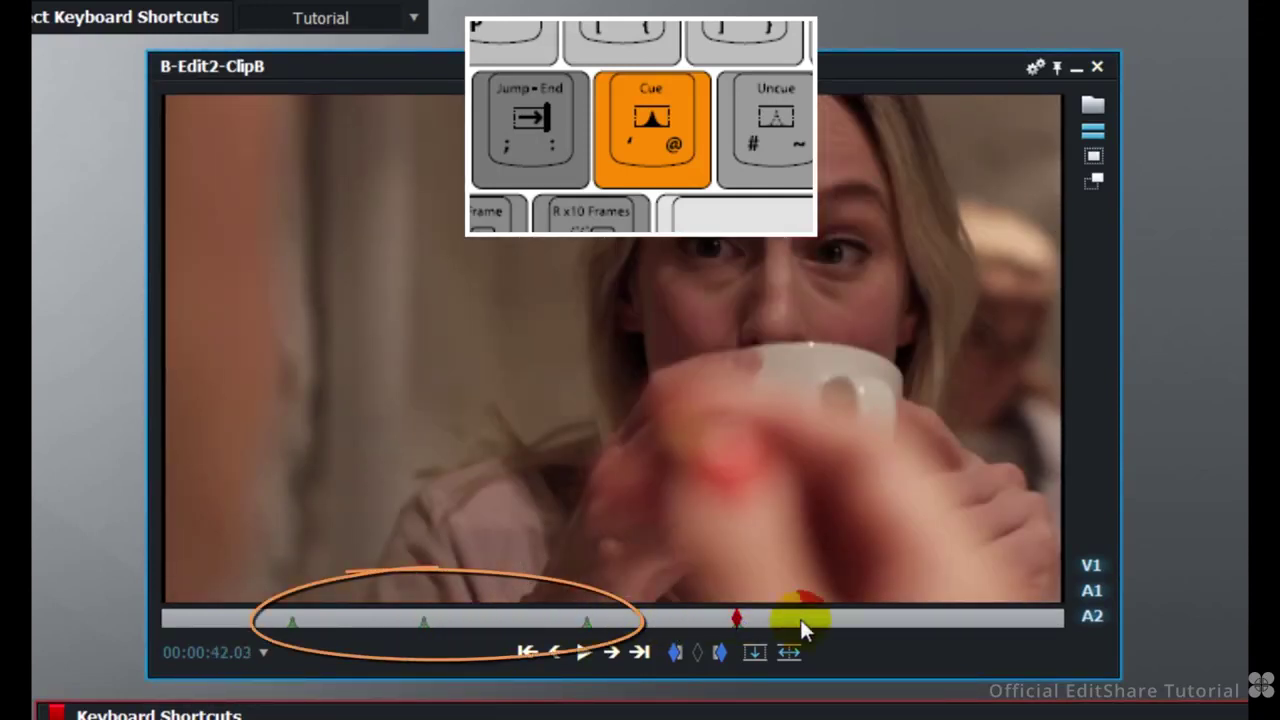
{"action": "left_click", "coordinate": [902, 616]}
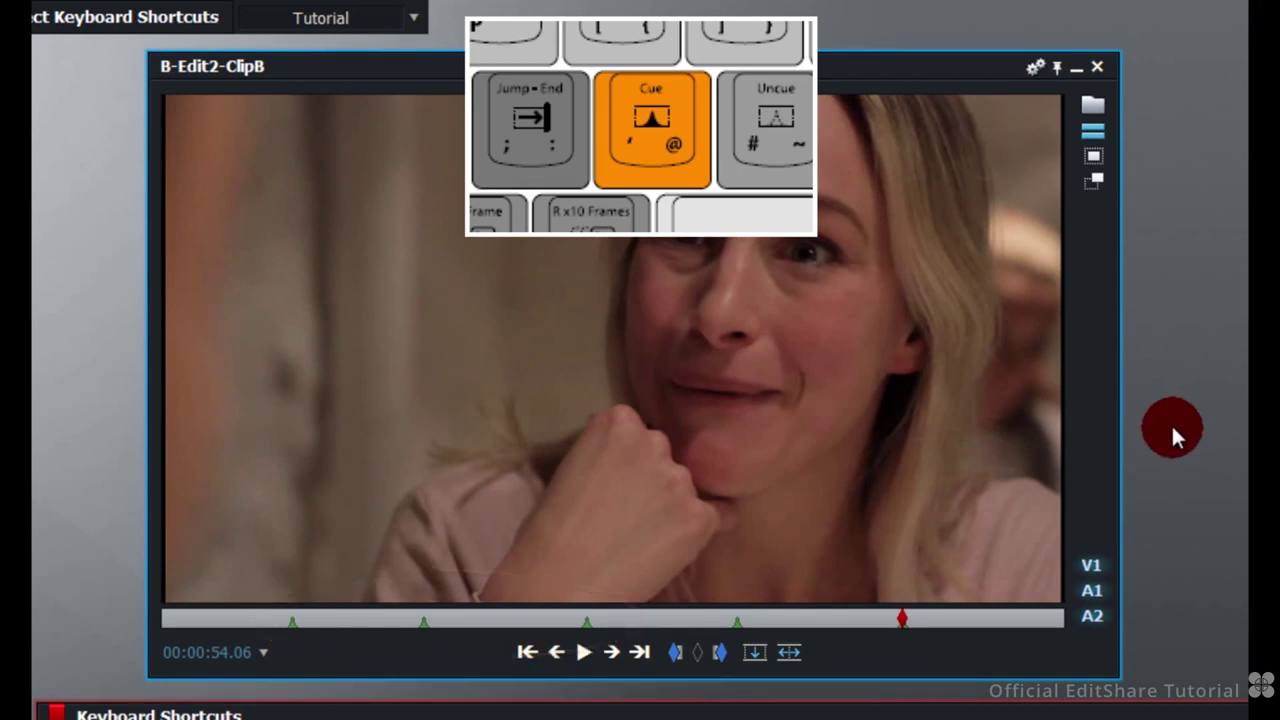
- Jump backward through the source clip's cue markers to the first one at 00:00:09.13
{"action": "key", "text": "a"}
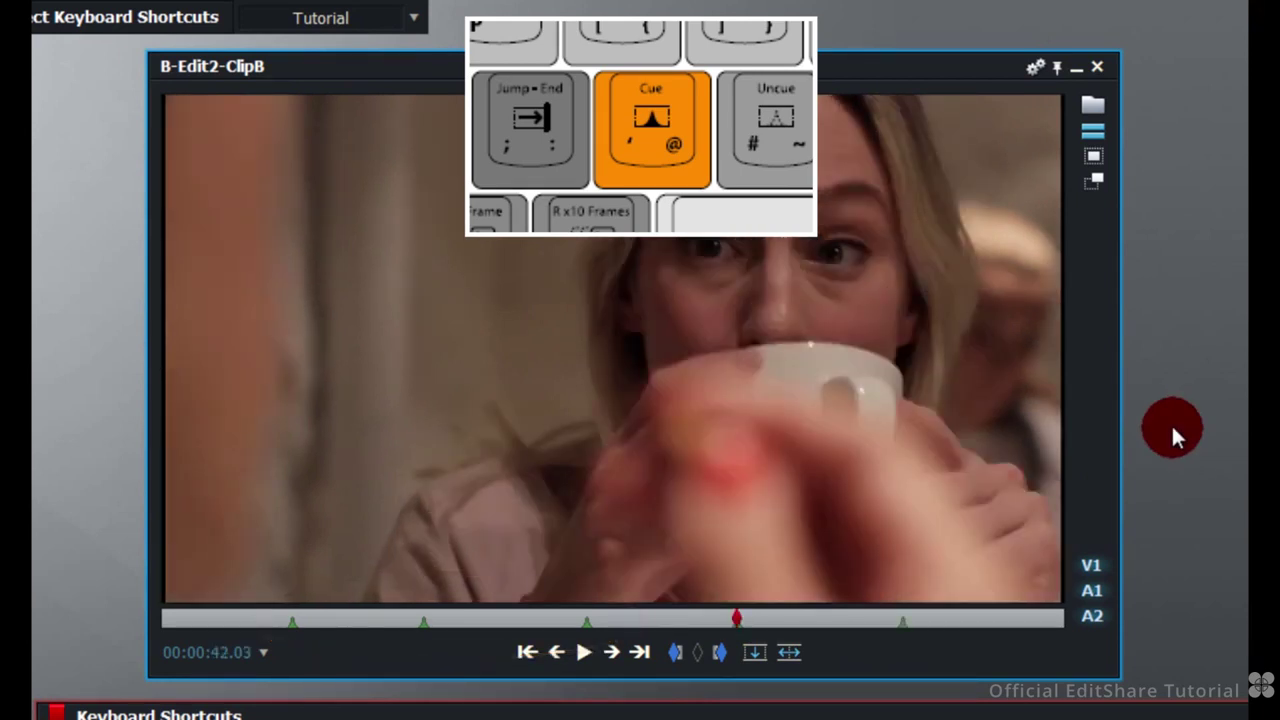
{"action": "key", "text": "bracketleft"}
{"action": "key", "text": "bracketleft"}
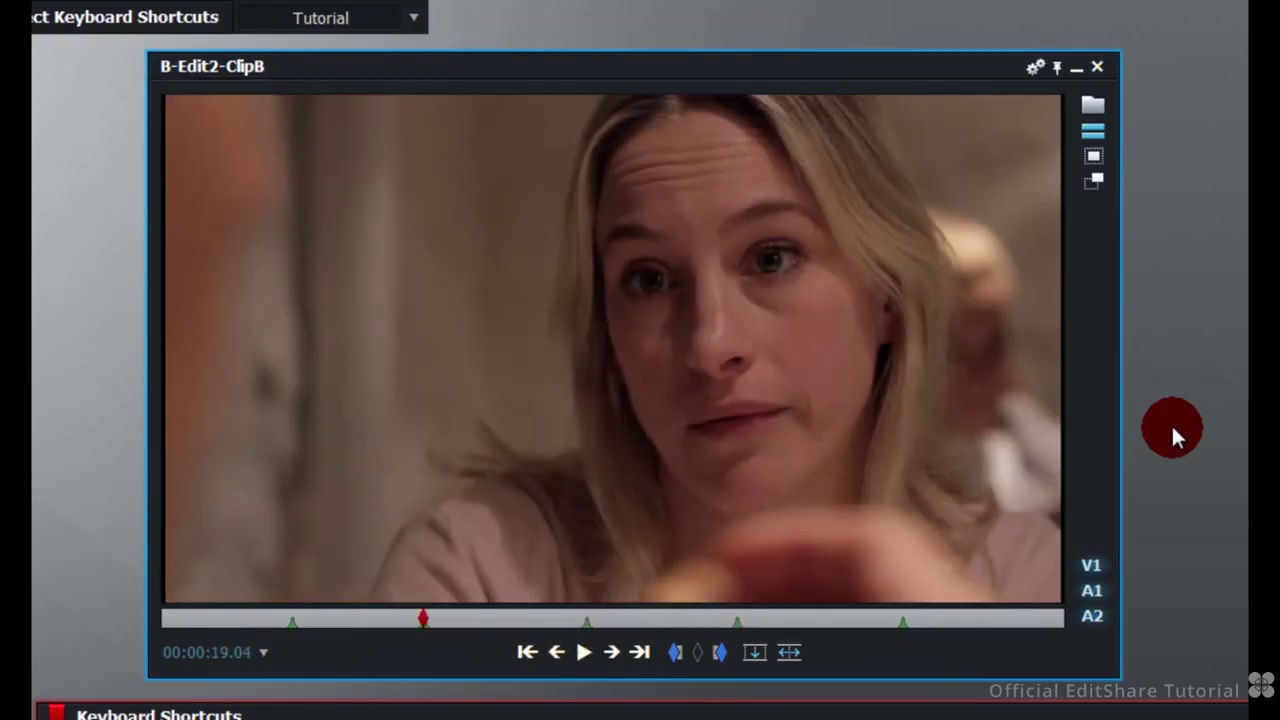
{"action": "key", "text": "bracketleft"}
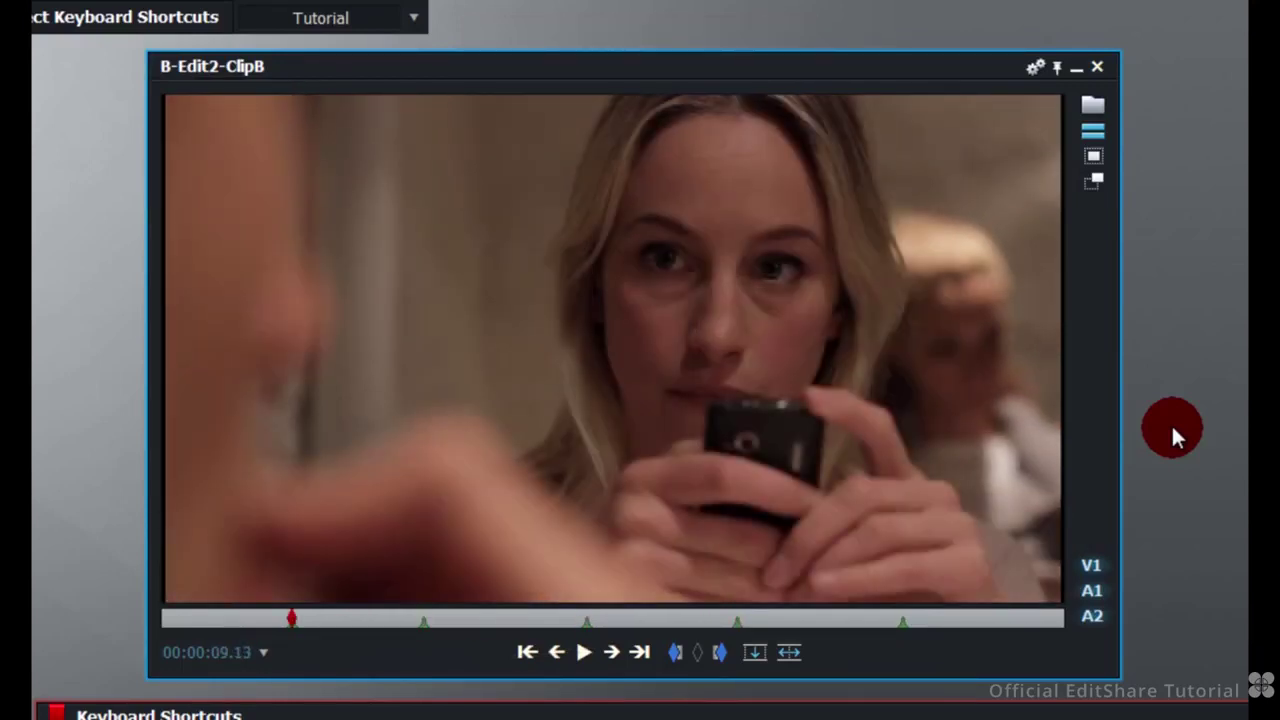
- Jump forward through the source clip's cue markers to the last one at 00:00:54.06
{"action": "key", "text": "bracketright"}
{"action": "key", "text": "bracketright"}
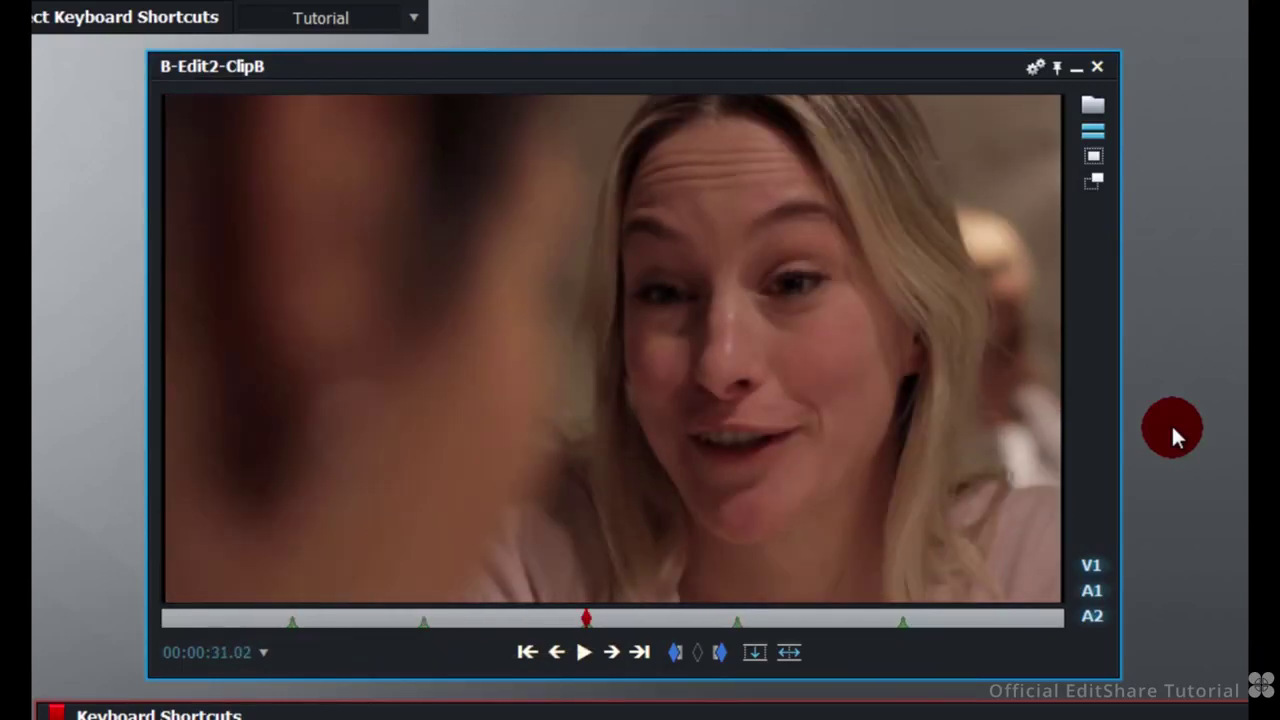
{"action": "key", "text": "bracketright"}
{"action": "key", "text": "bracketright"}
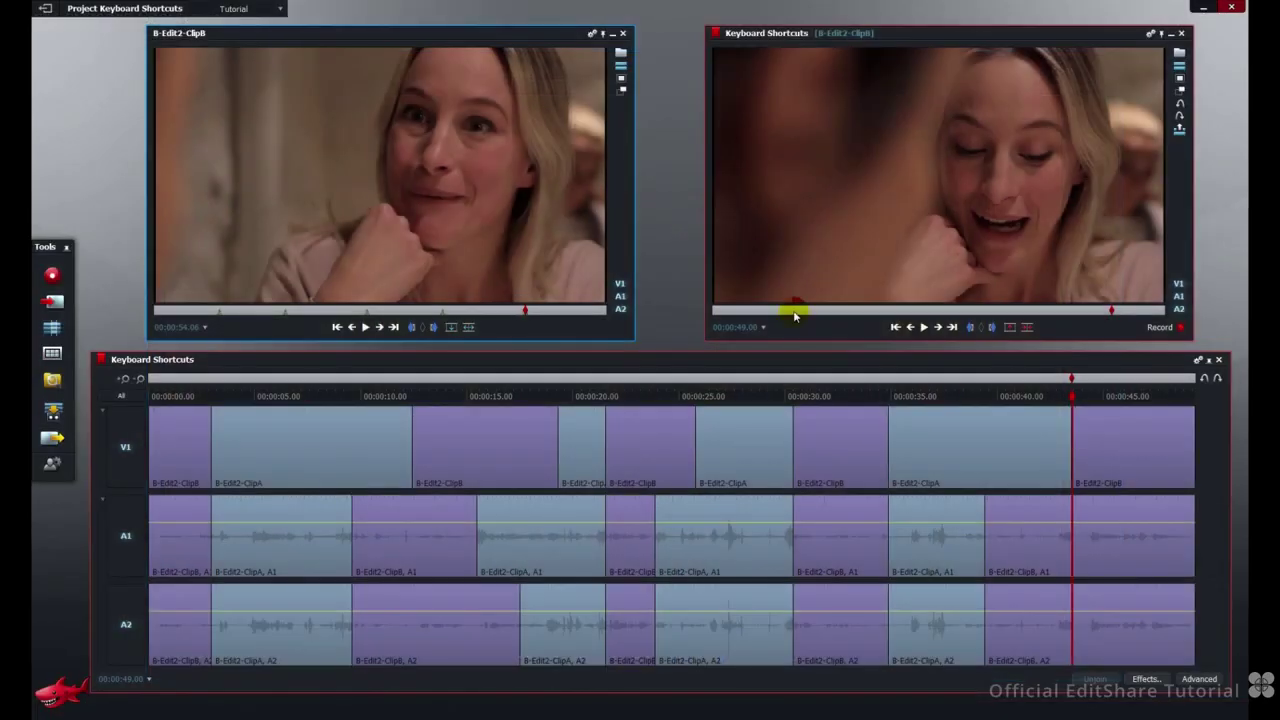
- Add five cue markers across the Keyboard Shortcuts edit and jump backward through the cues and cuts to the cue at about 9 seconds
{"action": "left_click_drag", "start_coordinate": [795, 314], "coordinate": [1055, 314]}
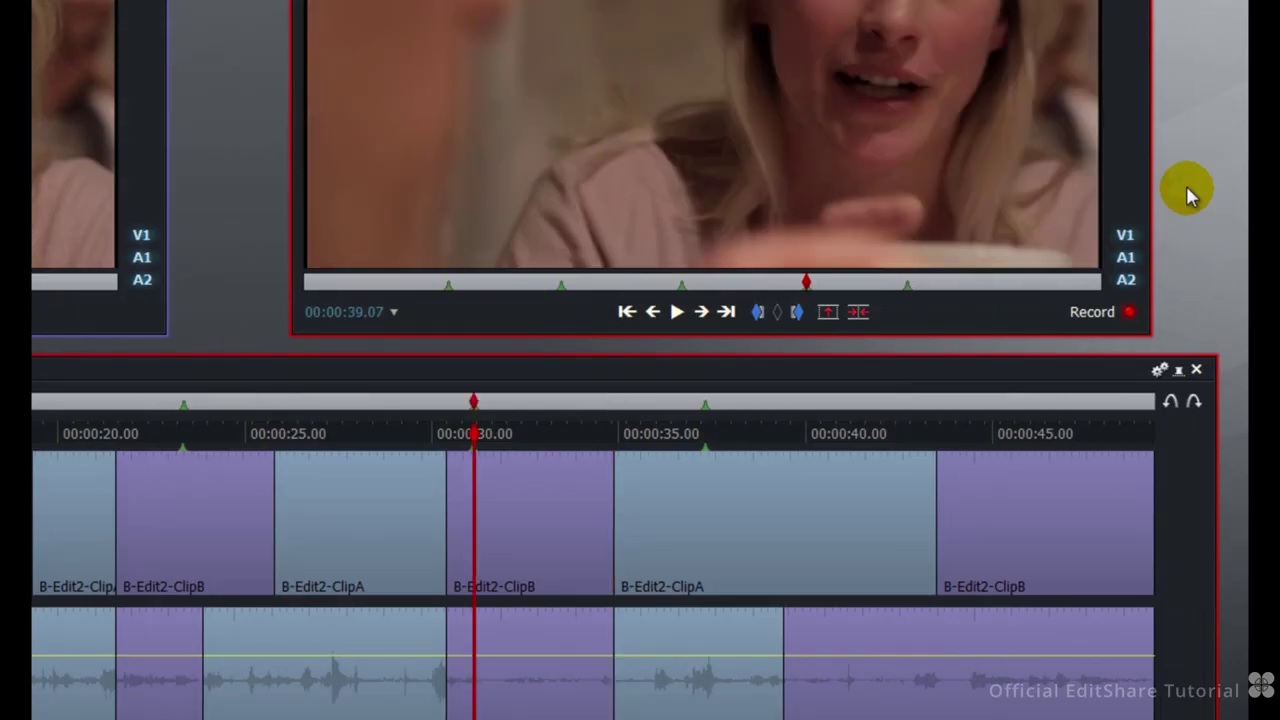
{"action": "key", "text": "a"}
{"action": "key", "text": "a"}
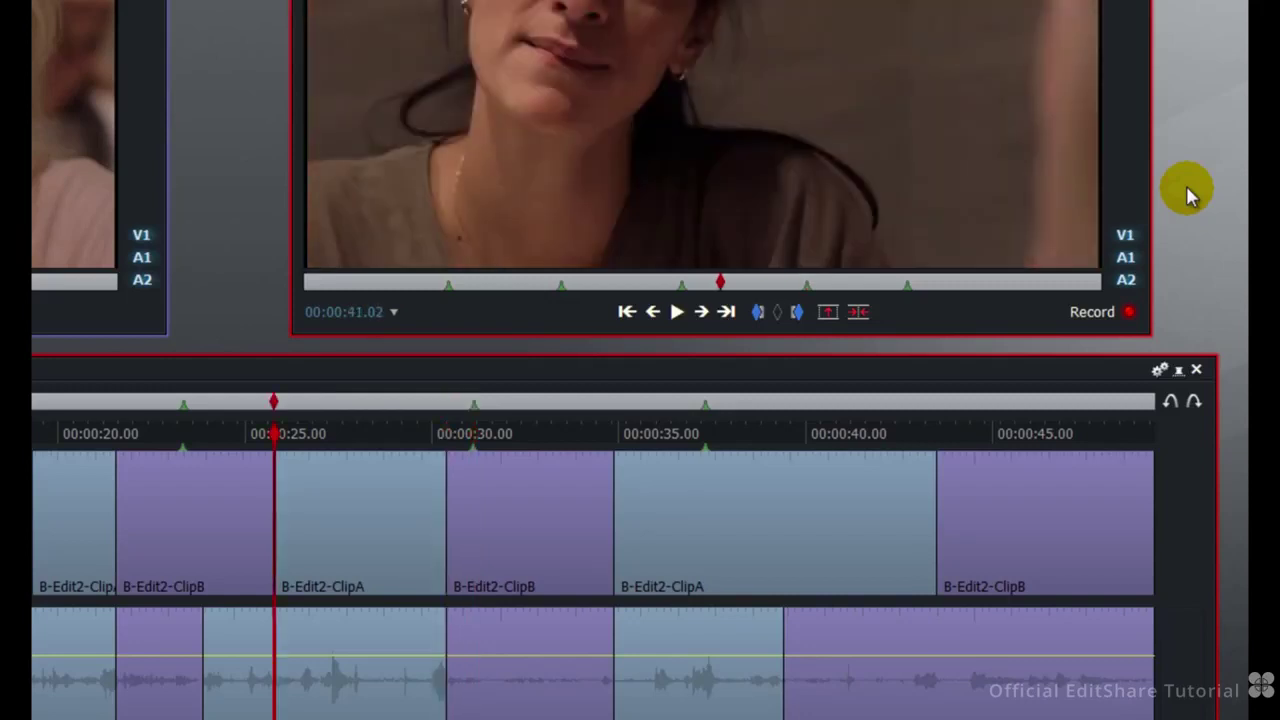
{"action": "key", "text": "a"}
{"action": "key", "text": "a"}
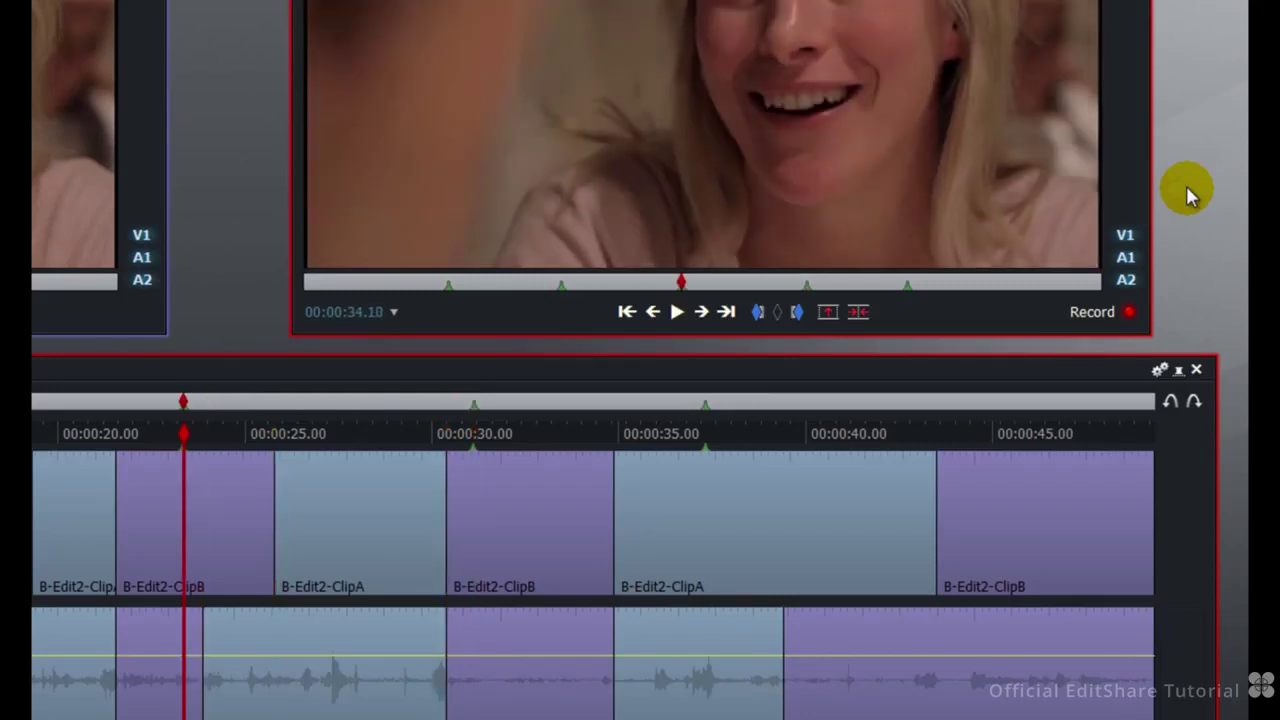
{"action": "key", "text": "a"}
{"action": "key", "text": "a"}
{"action": "key", "text": "a"}
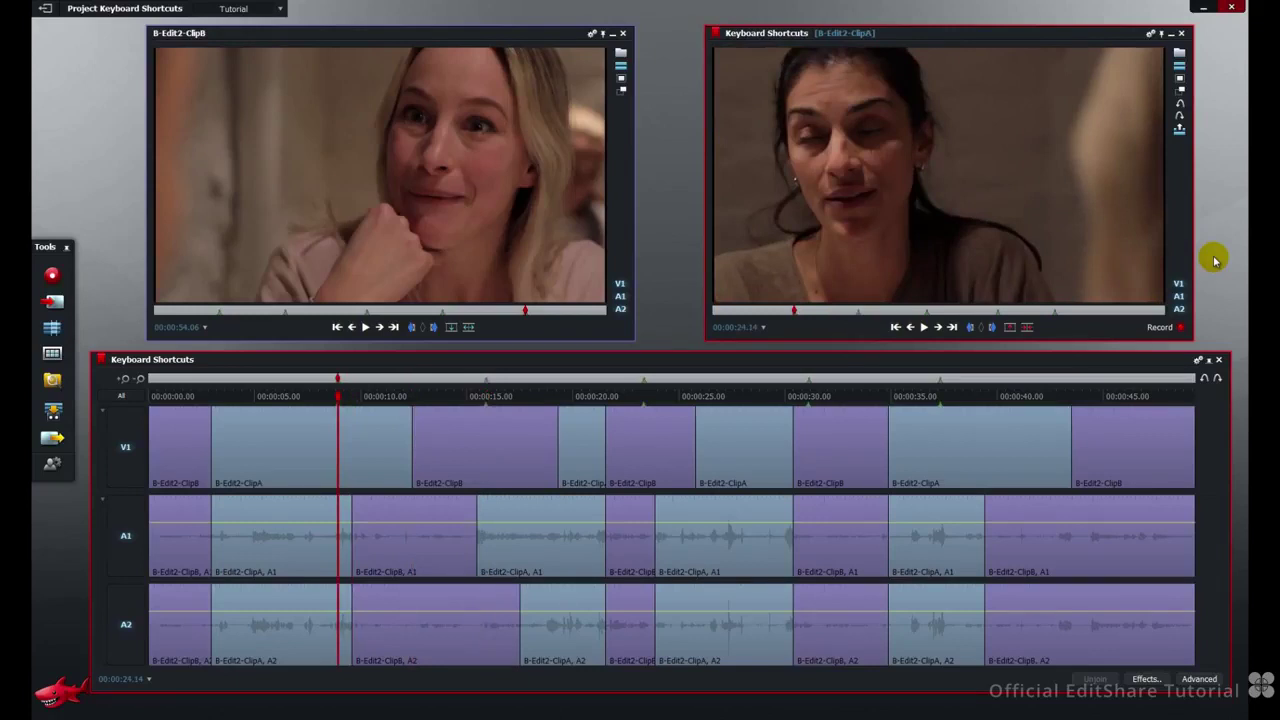
- Mark a section of the B-Edit2-ClipB source with an in point at 00:00:32.14 and an out point at 00:00:45.09
{"action": "left_click", "coordinate": [378, 311]}
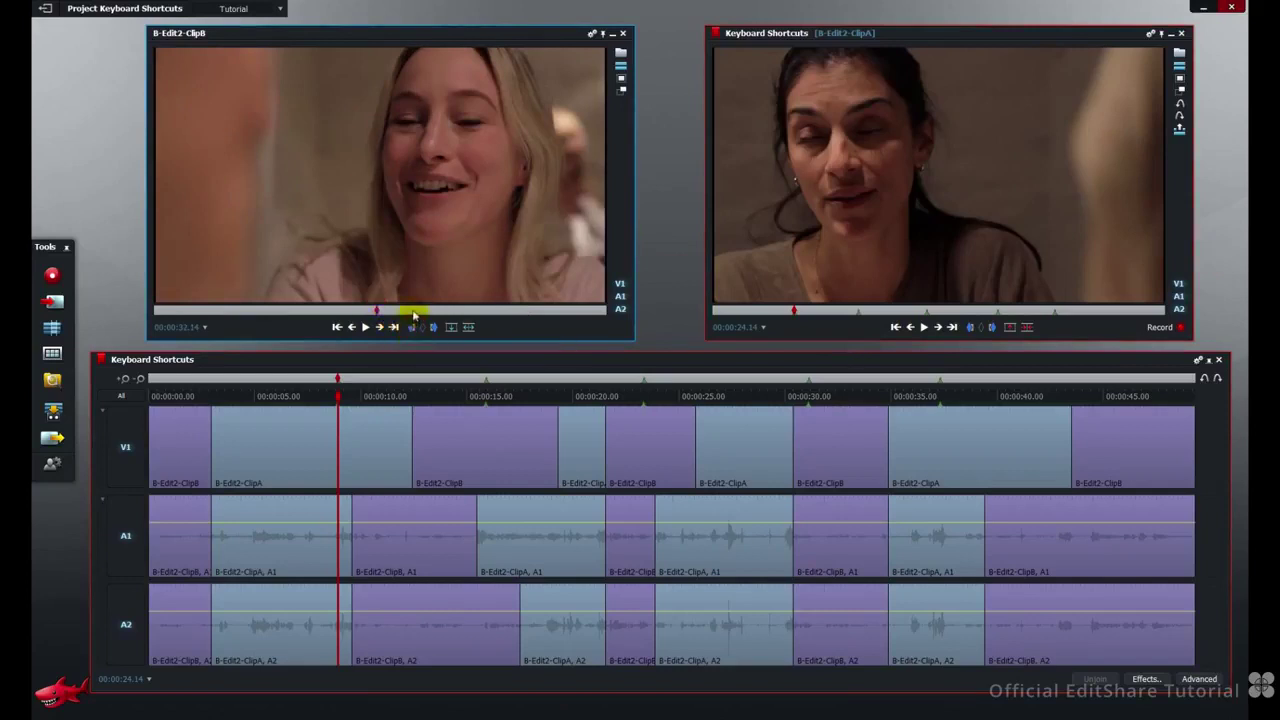
{"action": "left_click_drag", "start_coordinate": [414, 314], "coordinate": [463, 315]}
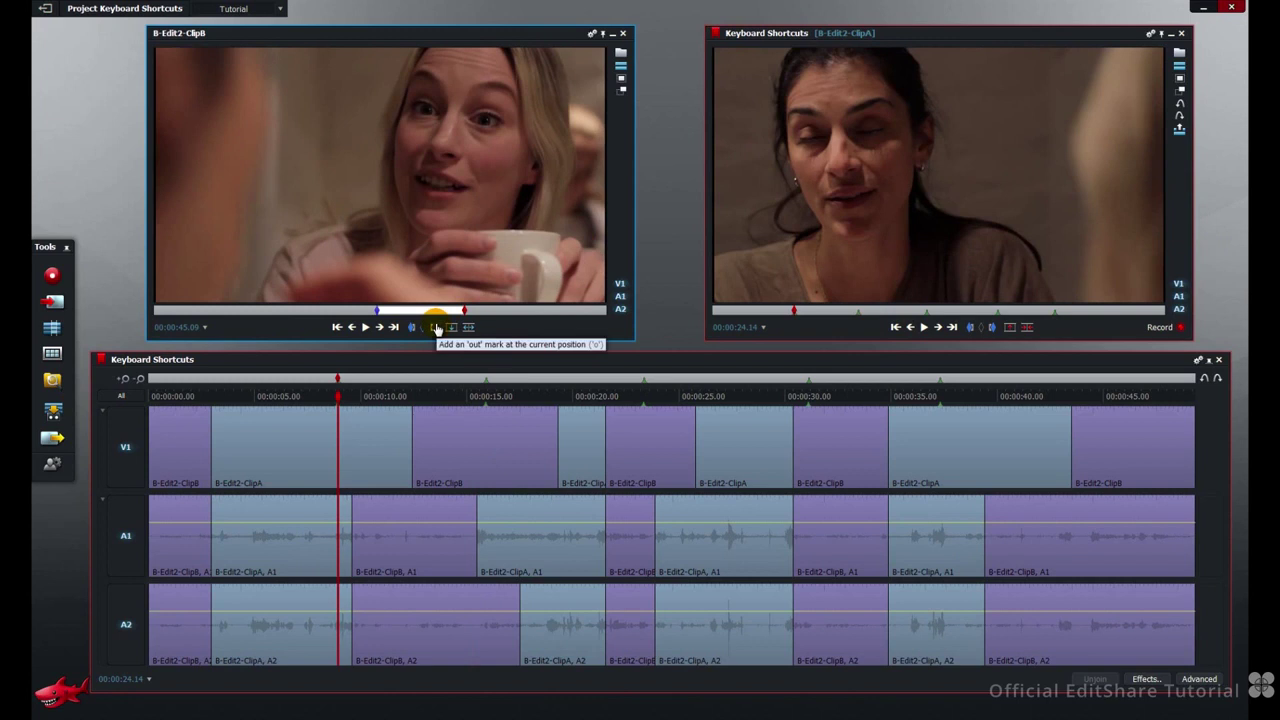
{"action": "left_click", "coordinate": [436, 329]}
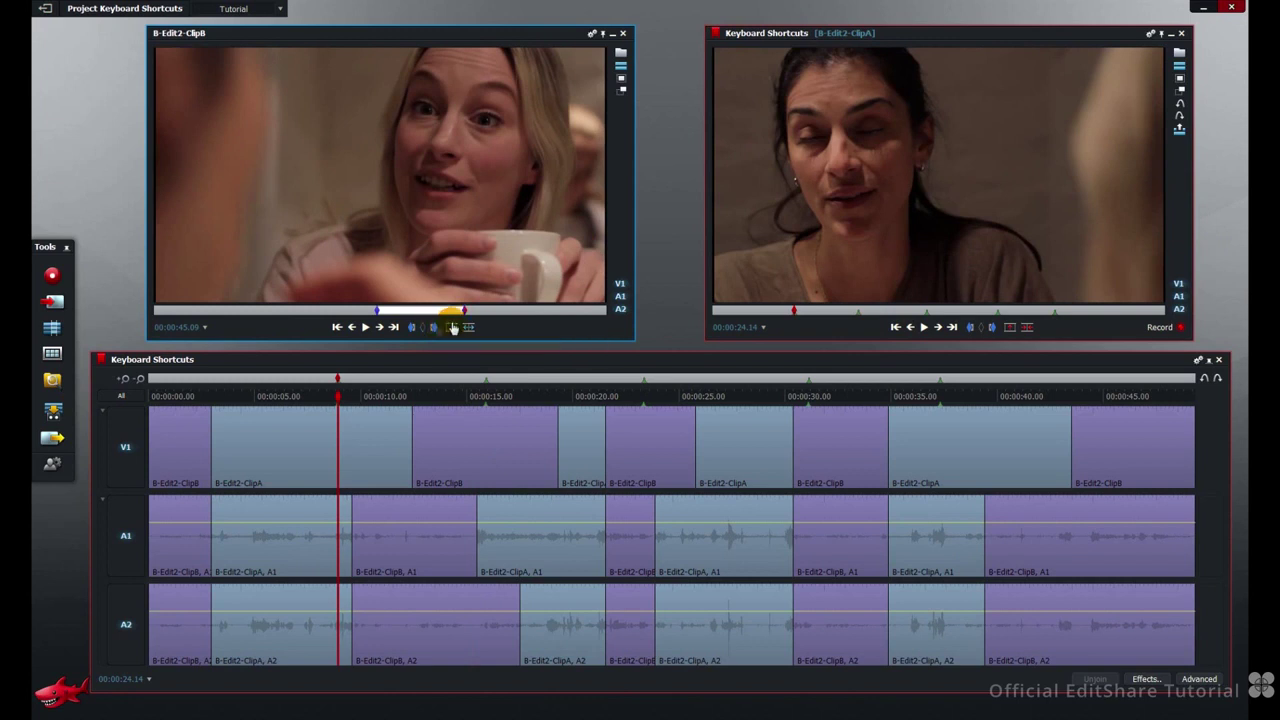
- Park the source clip at 00:00:51.07 and jump back and forth between its out and in marks, ending on the in mark
{"action": "left_click_drag", "start_coordinate": [475, 311], "coordinate": [501, 312]}
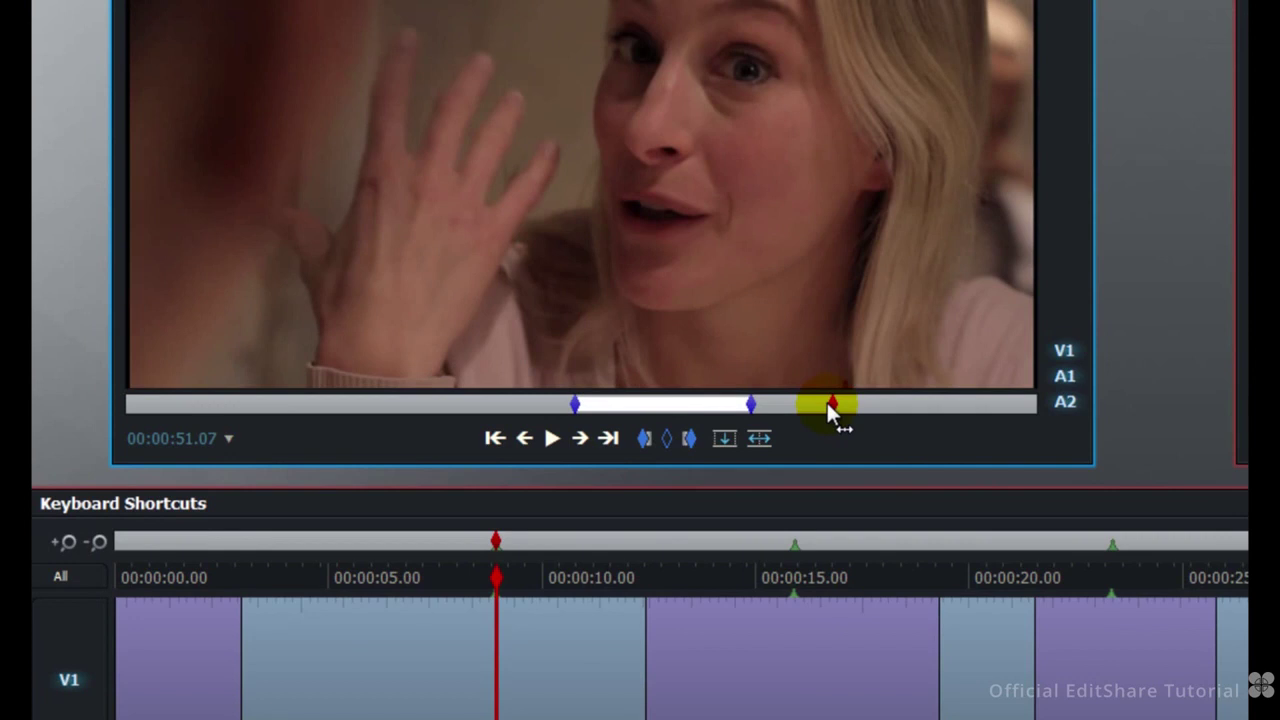
{"action": "key", "text": "a"}
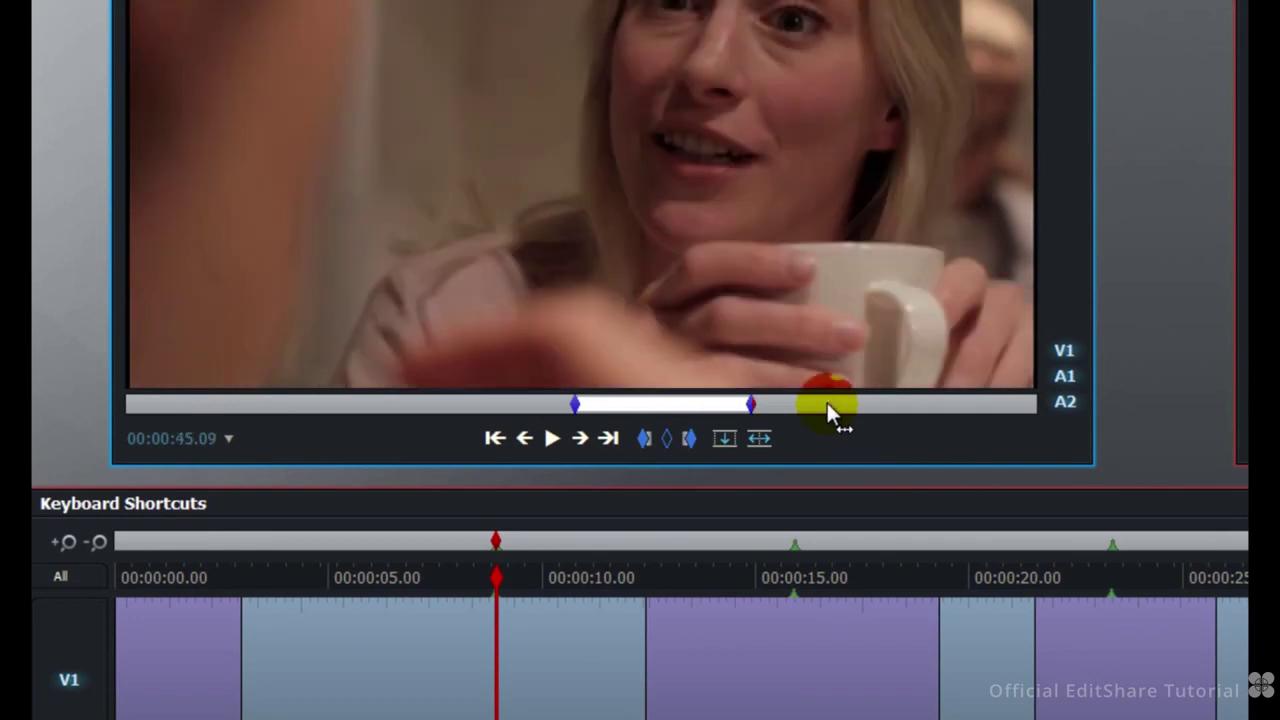
{"action": "key", "text": "a"}
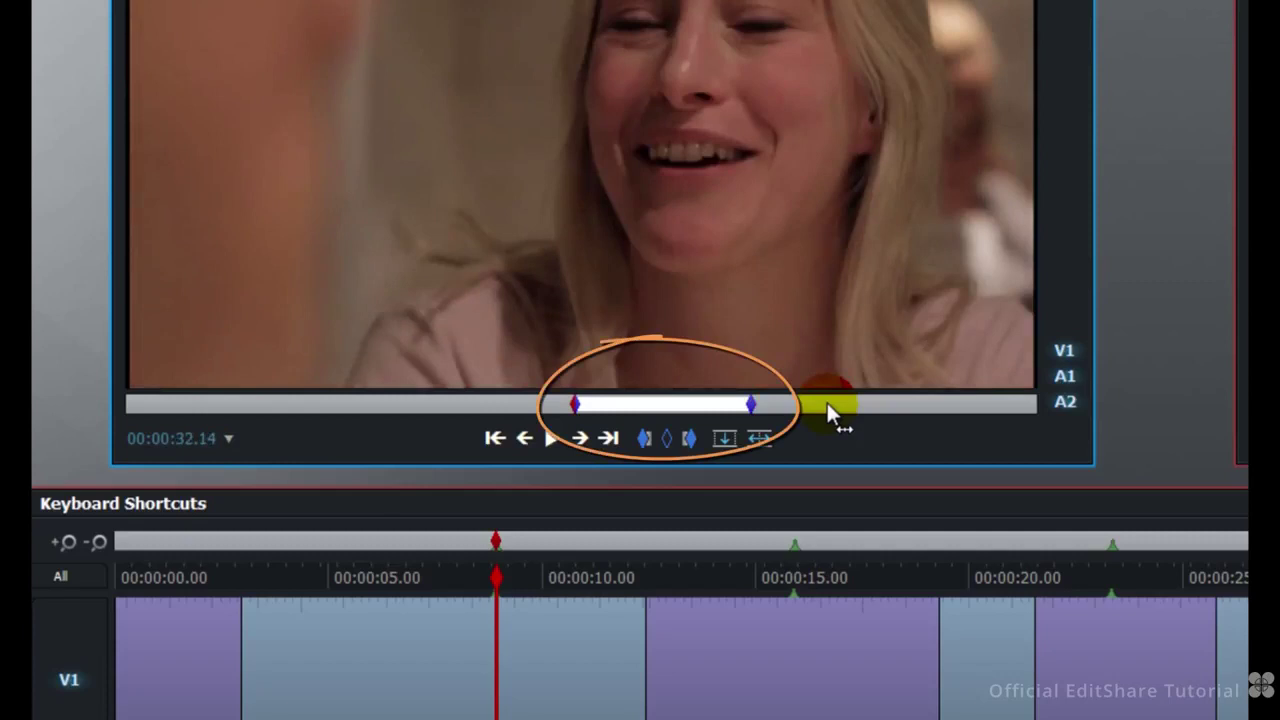
{"action": "left_click", "coordinate": [827, 402]}
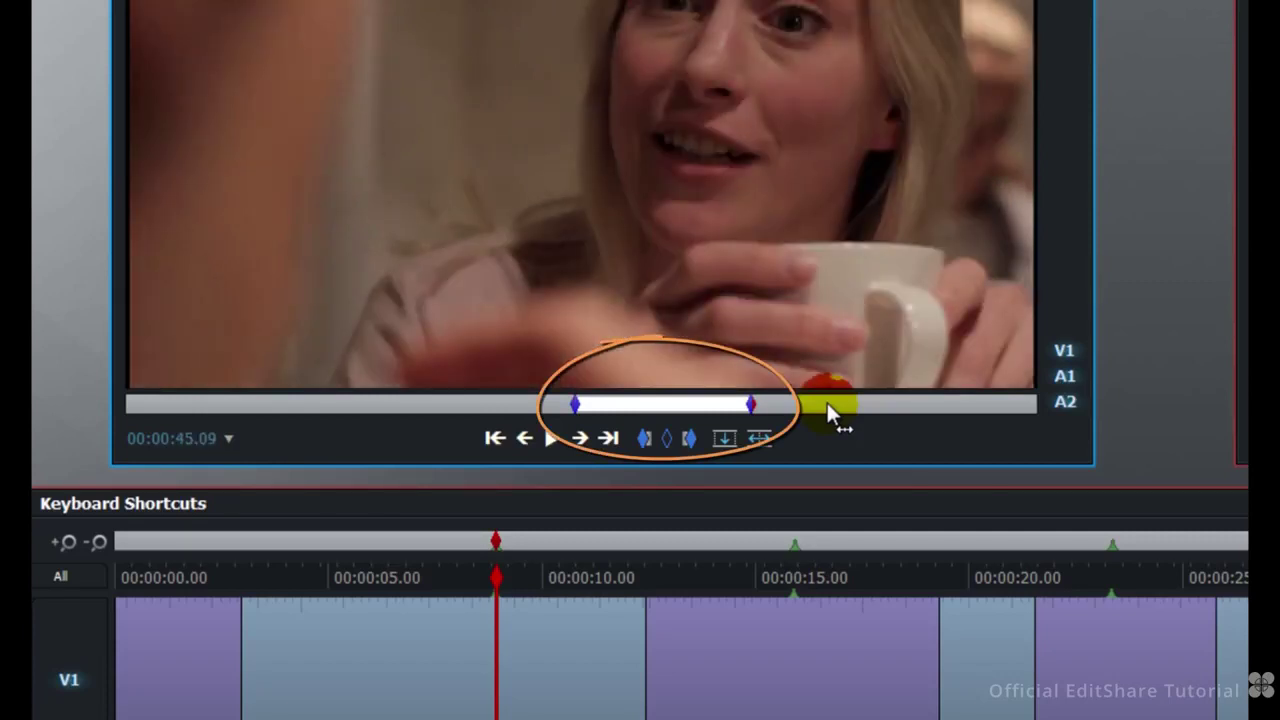
{"action": "key", "text": "shift+i"}
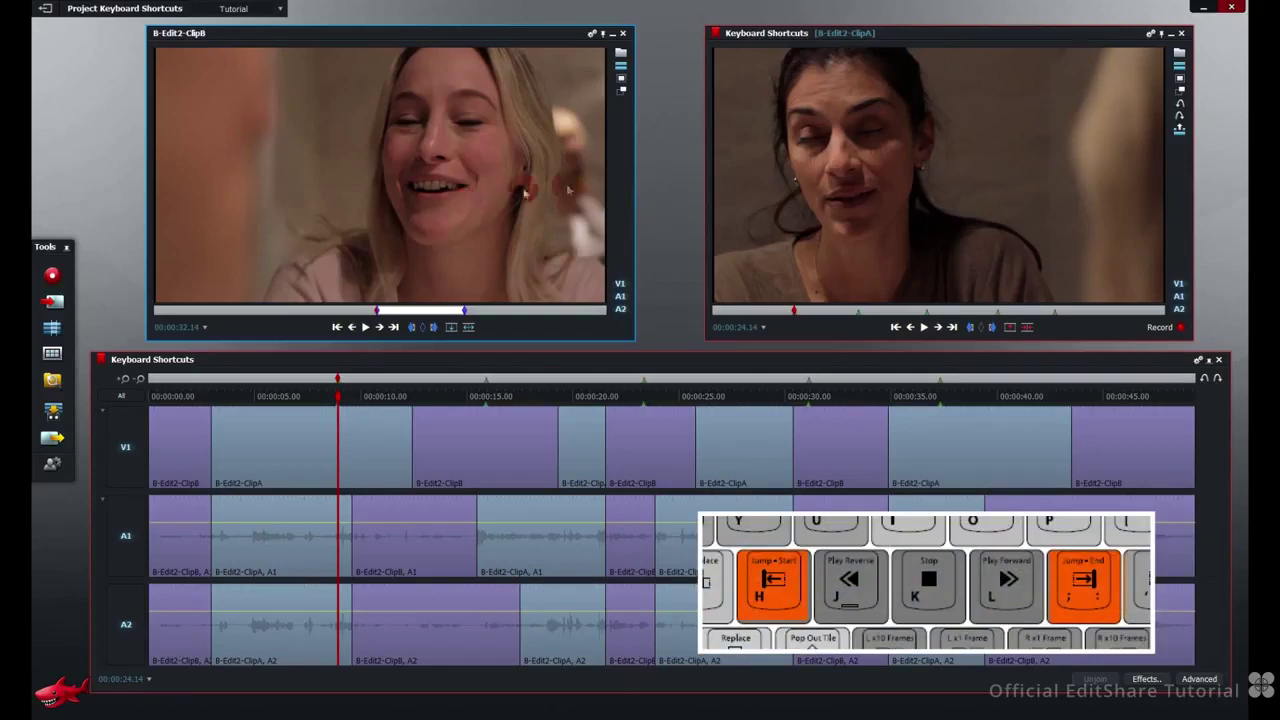
- Jump to the start and end of the B-Edit2-ClipB source and of the Keyboard Shortcuts edit, leaving both at their starts
{"action": "key", "text": "h"}
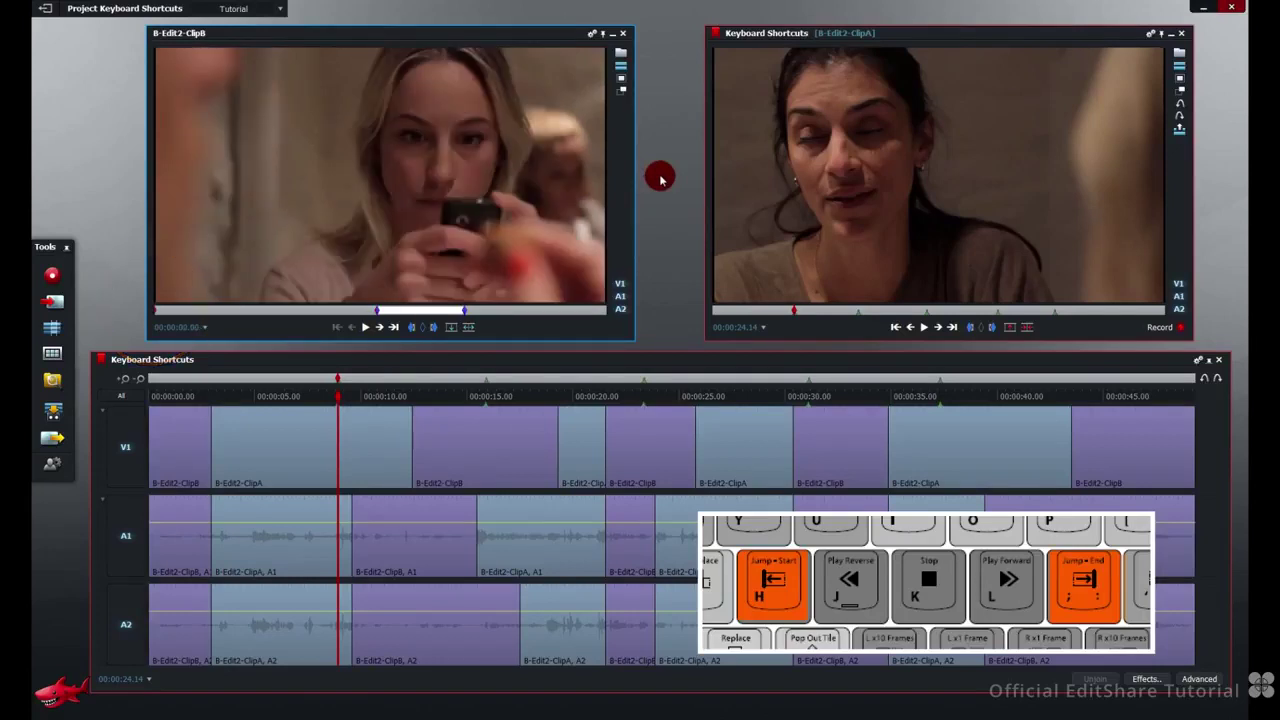
{"action": "key", "text": "semicolon"}
{"action": "key", "text": "h"}
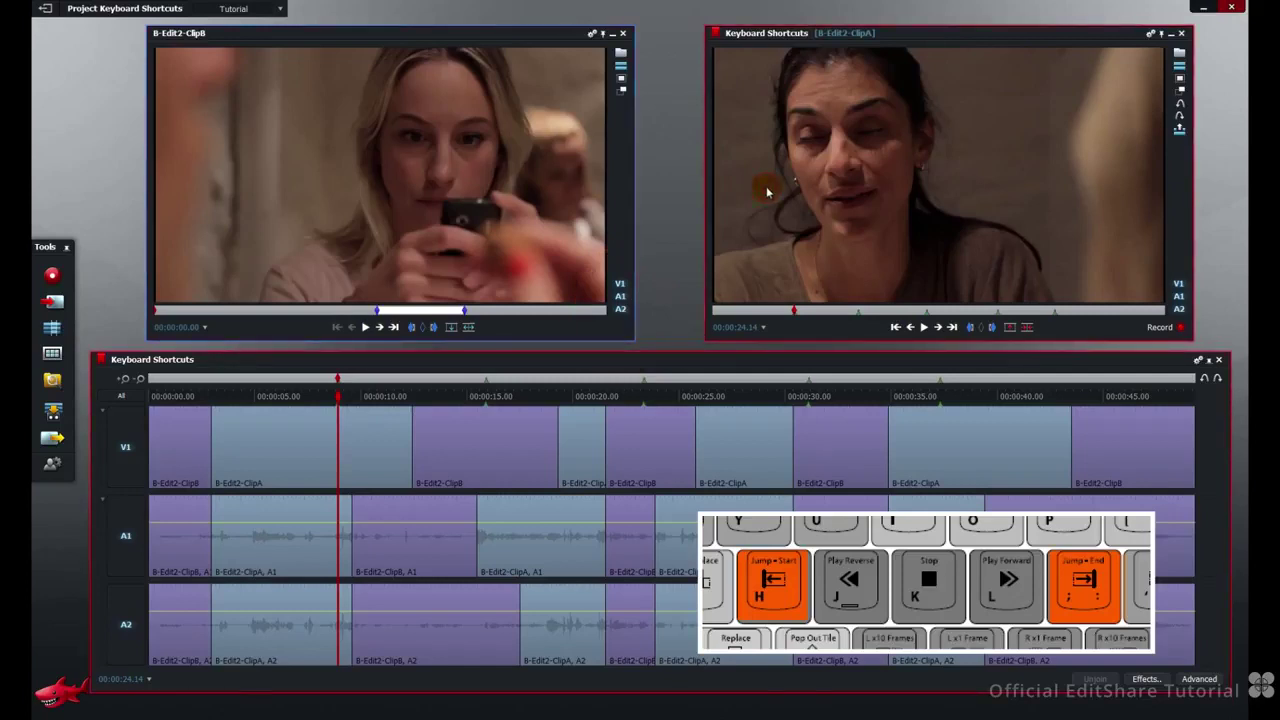
{"action": "key", "text": "h"}
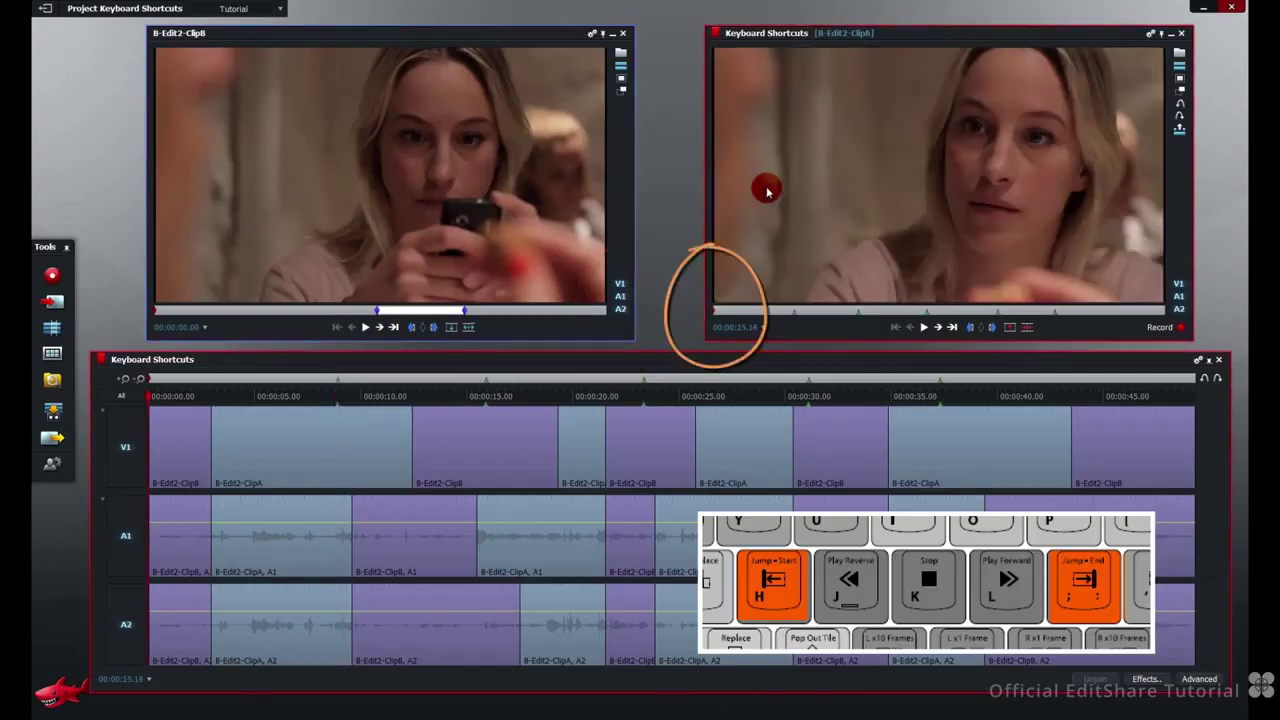
{"action": "key", "text": "semicolon"}
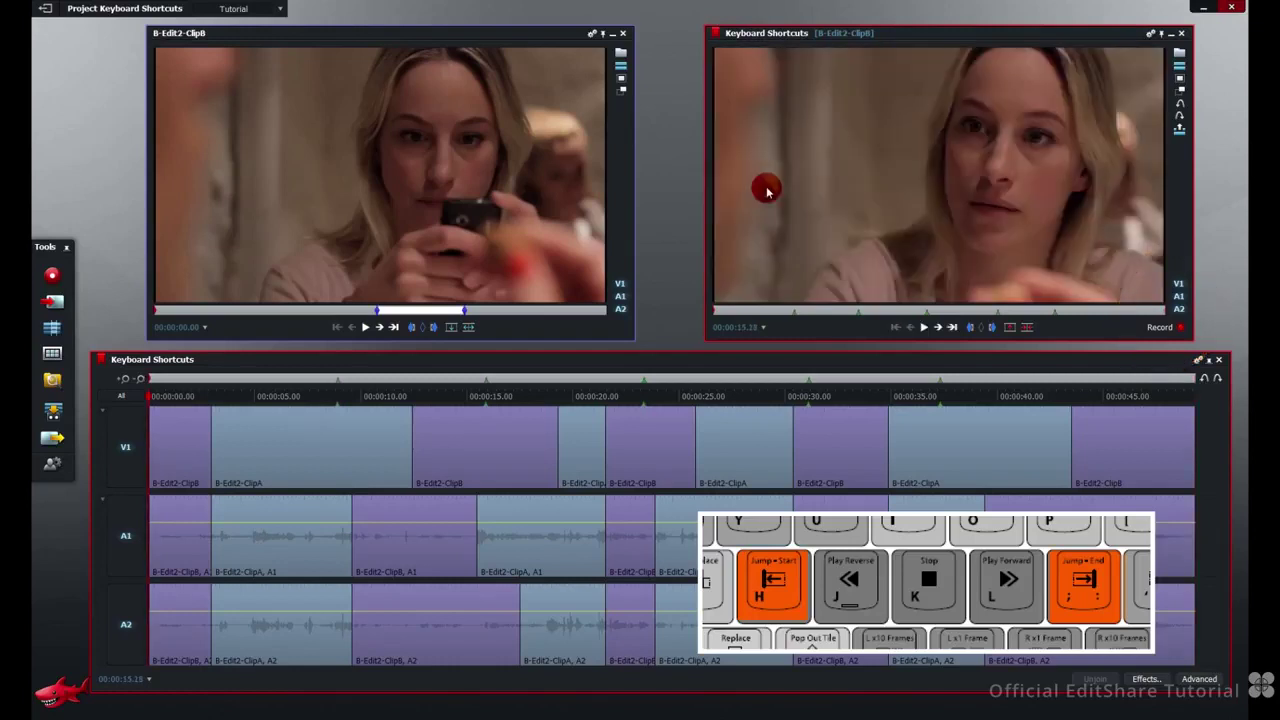
- Nudge the edit forward frame by frame from its start to about 1.5 seconds along the timeline
{"action": "left_click", "coordinate": [788, 288]}
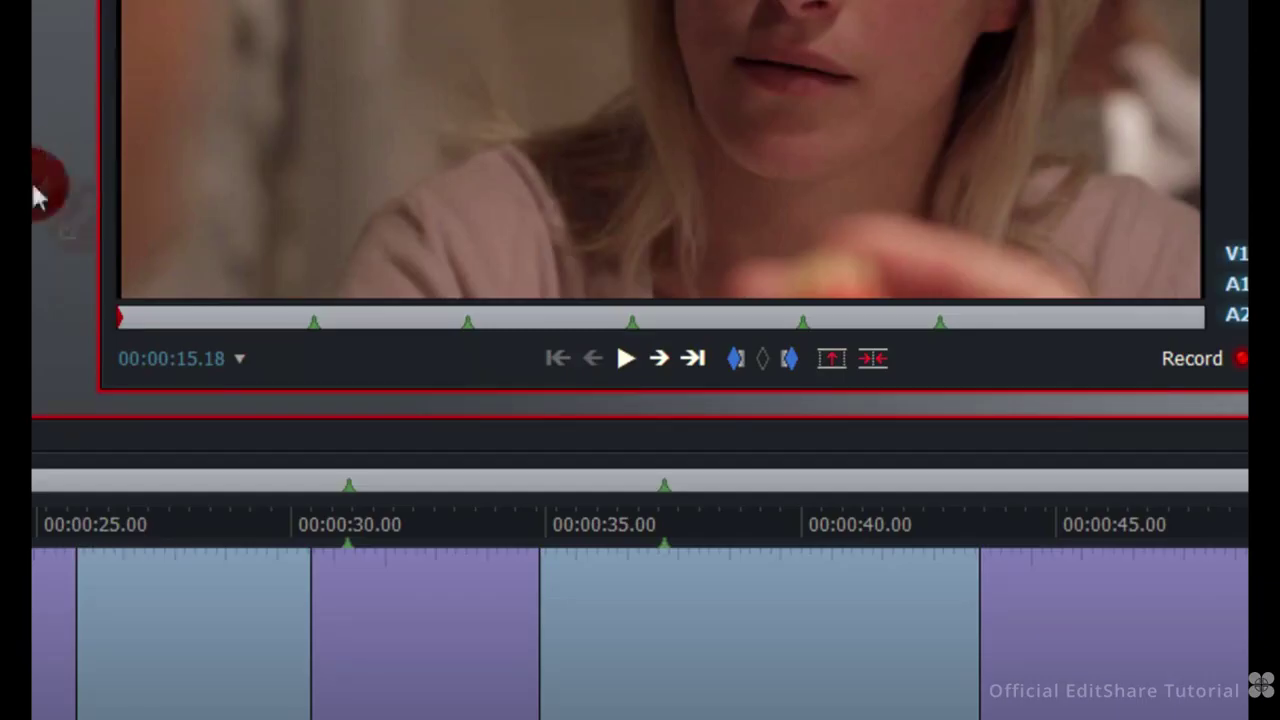
{"action": "left_click", "coordinate": [937, 334]}
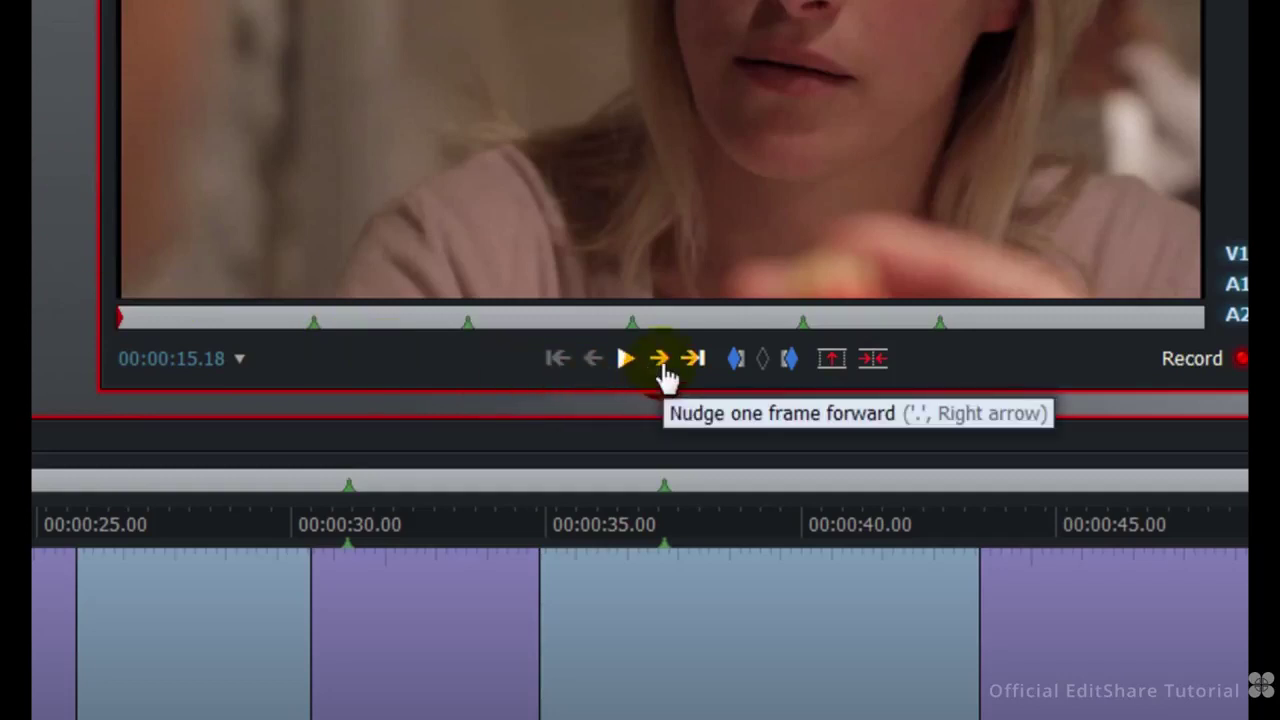
{"action": "left_click", "coordinate": [600, 362]}
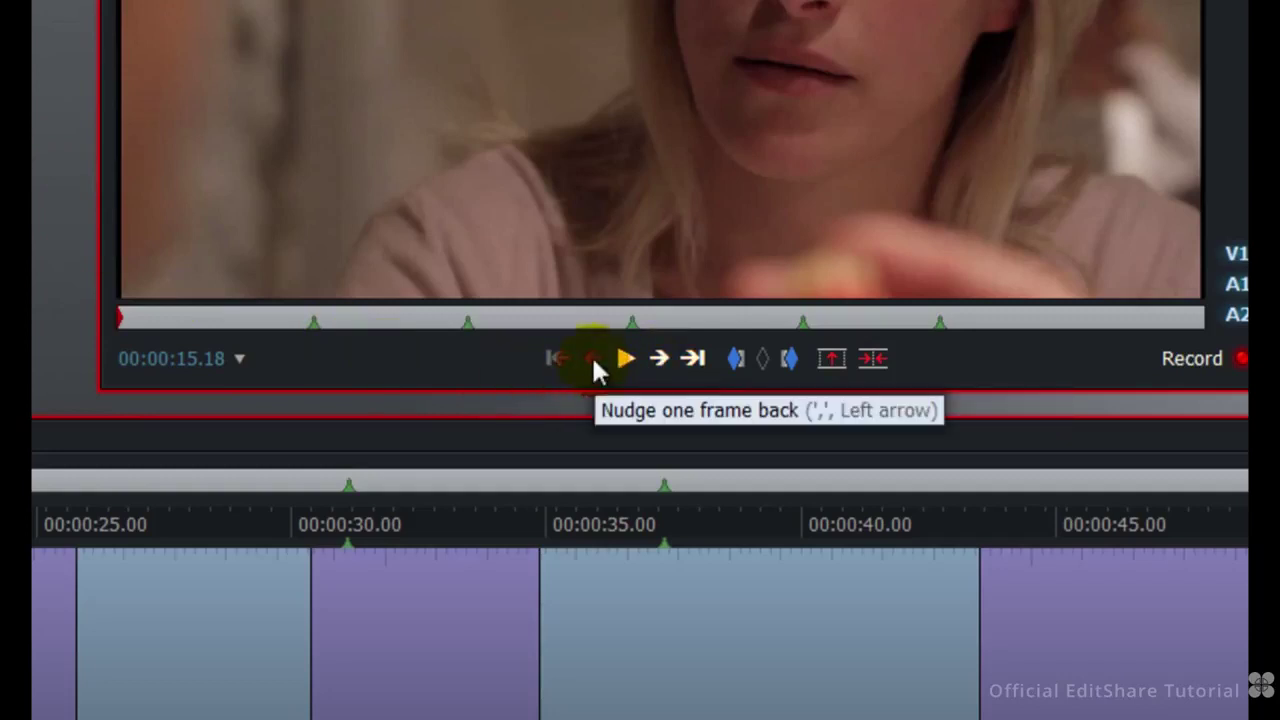
{"action": "left_click", "coordinate": [58, 165]}
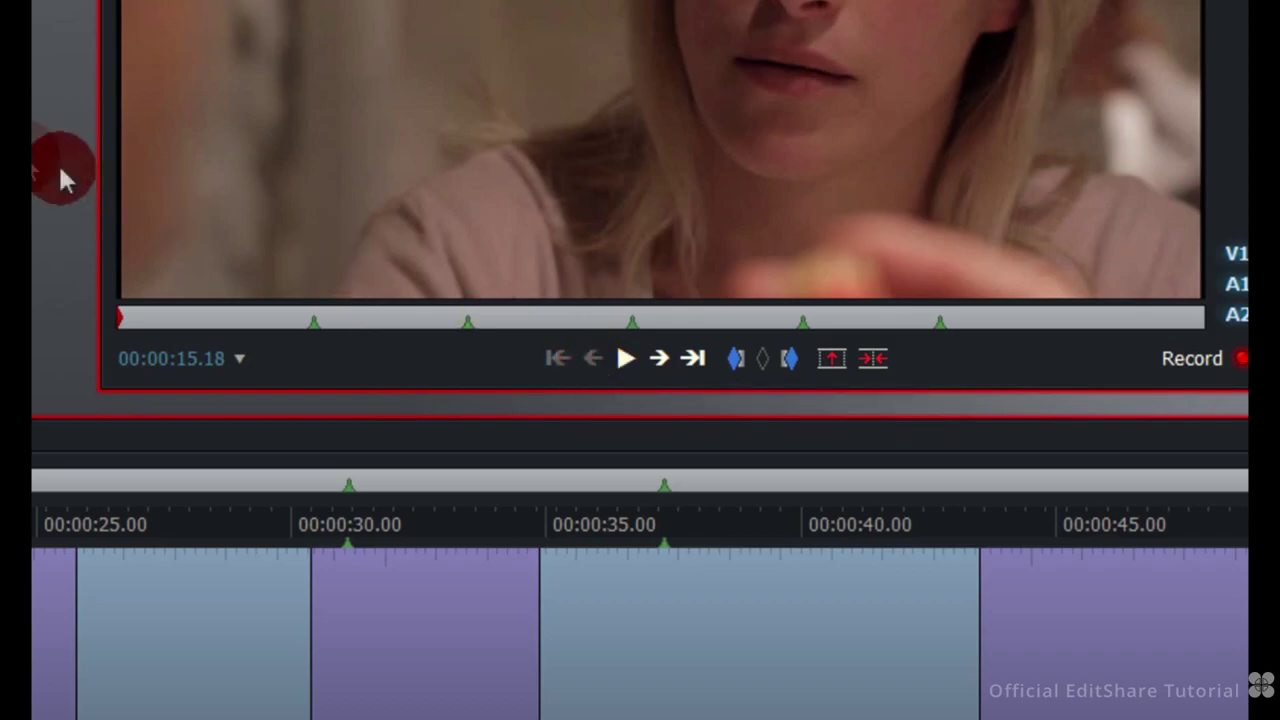
{"action": "key", "text": "Right"}
{"action": "key", "text": "Right"}
{"action": "key", "text": "Right"}
{"action": "key", "text": "Right"}
{"action": "key", "text": "Right"}
{"action": "key", "text": "Right"}
{"action": "key", "text": "Right"}
{"action": "key", "text": "Right"}
{"action": "key", "text": "Right"}
{"action": "key", "text": "Right"}
{"action": "key", "text": "Right"}
{"action": "key", "text": "Right"}
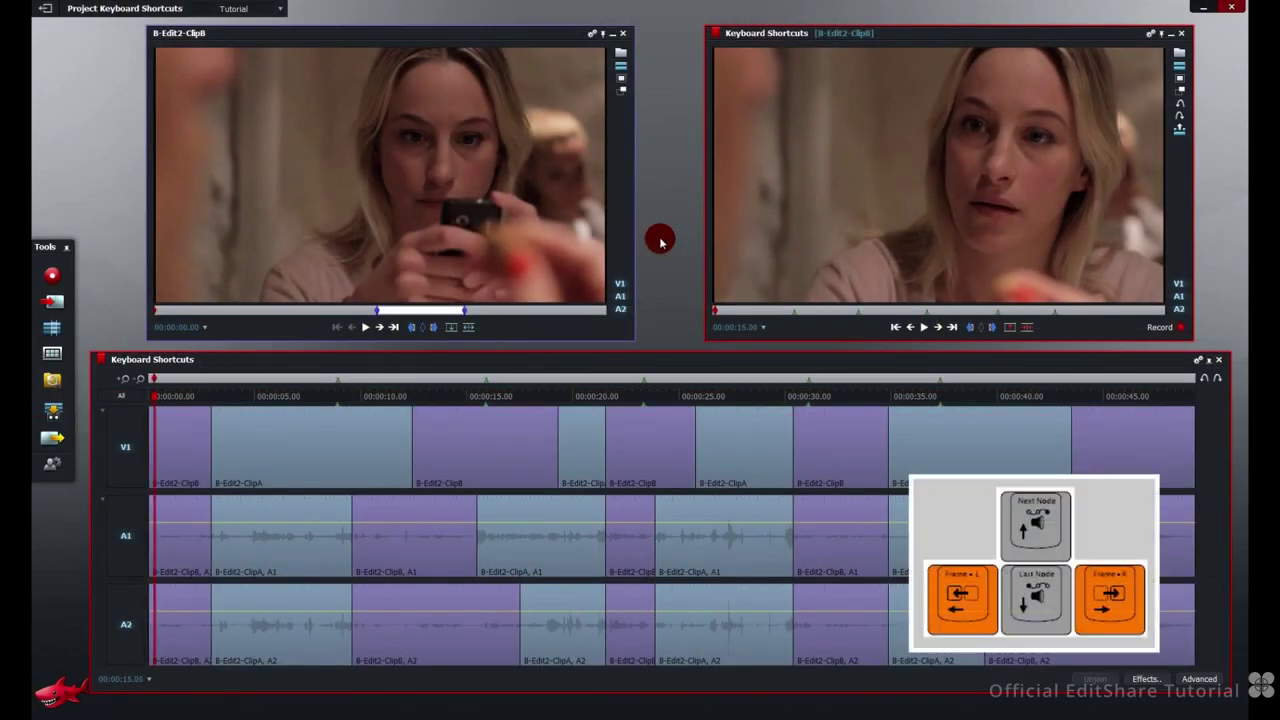
{"action": "key", "text": "Right"}
{"action": "key", "text": "Right"}
{"action": "key", "text": "Right"}
{"action": "key", "text": "Right"}
{"action": "key", "text": "Right"}
{"action": "key", "text": "Right"}
{"action": "key", "text": "Right"}
{"action": "key", "text": "Right"}
{"action": "key", "text": "Right"}
{"action": "key", "text": "Right"}
{"action": "key", "text": "Right"}
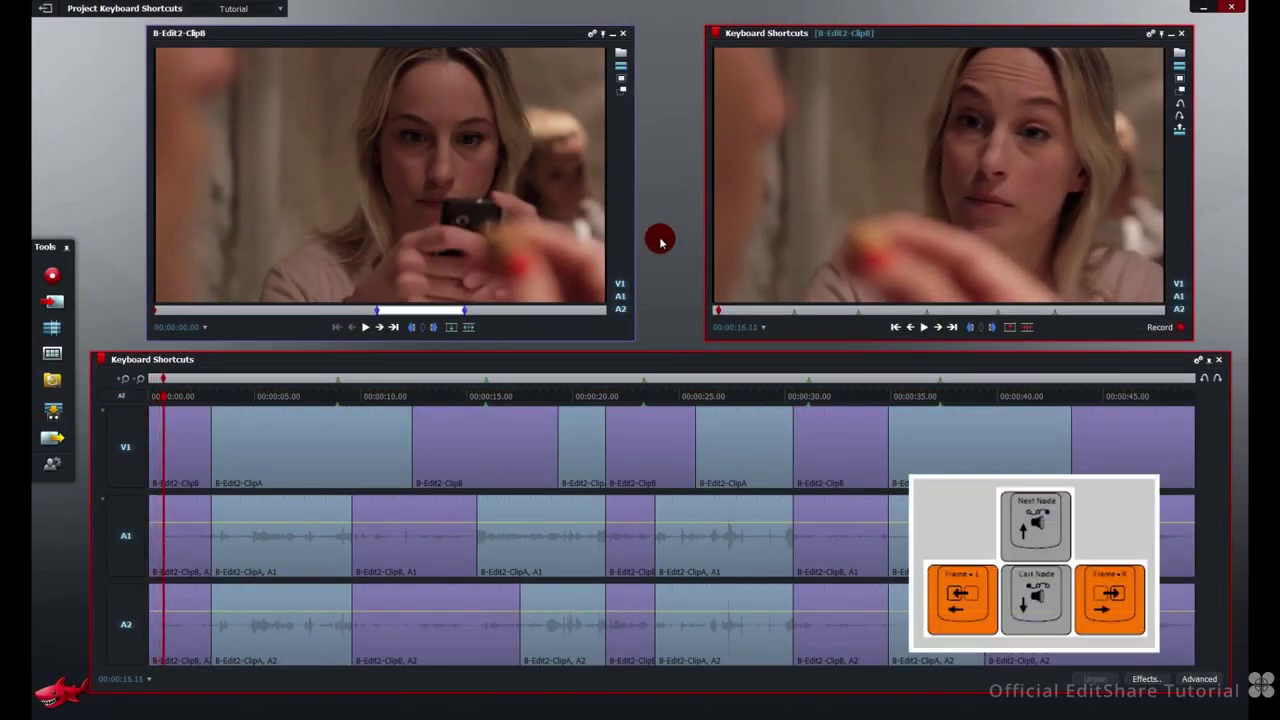
{"action": "key", "text": "Right"}
{"action": "key", "text": "Right"}
{"action": "key", "text": "Right"}
{"action": "key", "text": "Right"}
{"action": "key", "text": "Right"}
{"action": "key", "text": "Right"}
{"action": "key", "text": "Right"}
{"action": "key", "text": "Right"}
{"action": "key", "text": "Right"}
{"action": "key", "text": "Right"}
{"action": "key", "text": "Right"}
{"action": "key", "text": "Right"}
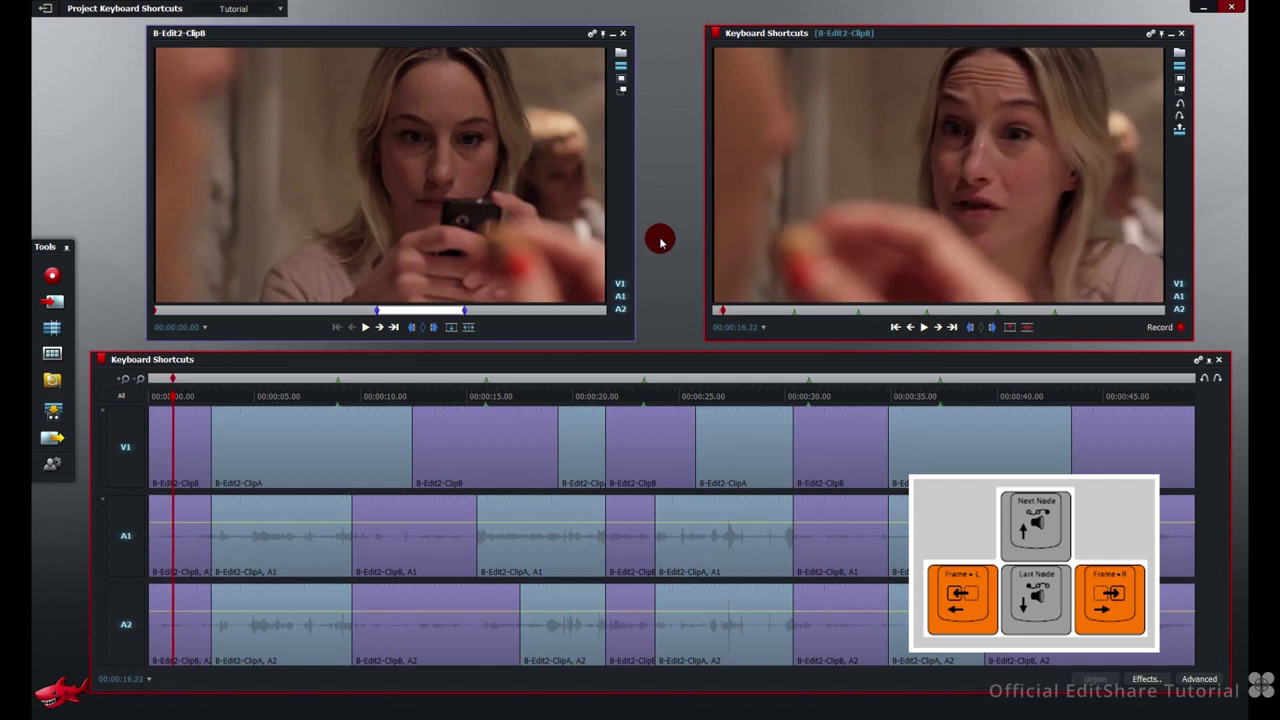
{"action": "key", "text": "Right"}
{"action": "key", "text": "Right"}
{"action": "key", "text": "Right"}
{"action": "key", "text": "Right"}
{"action": "key", "text": "Right"}
{"action": "key", "text": "Right"}
{"action": "key", "text": "Right"}
{"action": "key", "text": "Right"}
{"action": "key", "text": "Right"}
{"action": "key", "text": "Right"}
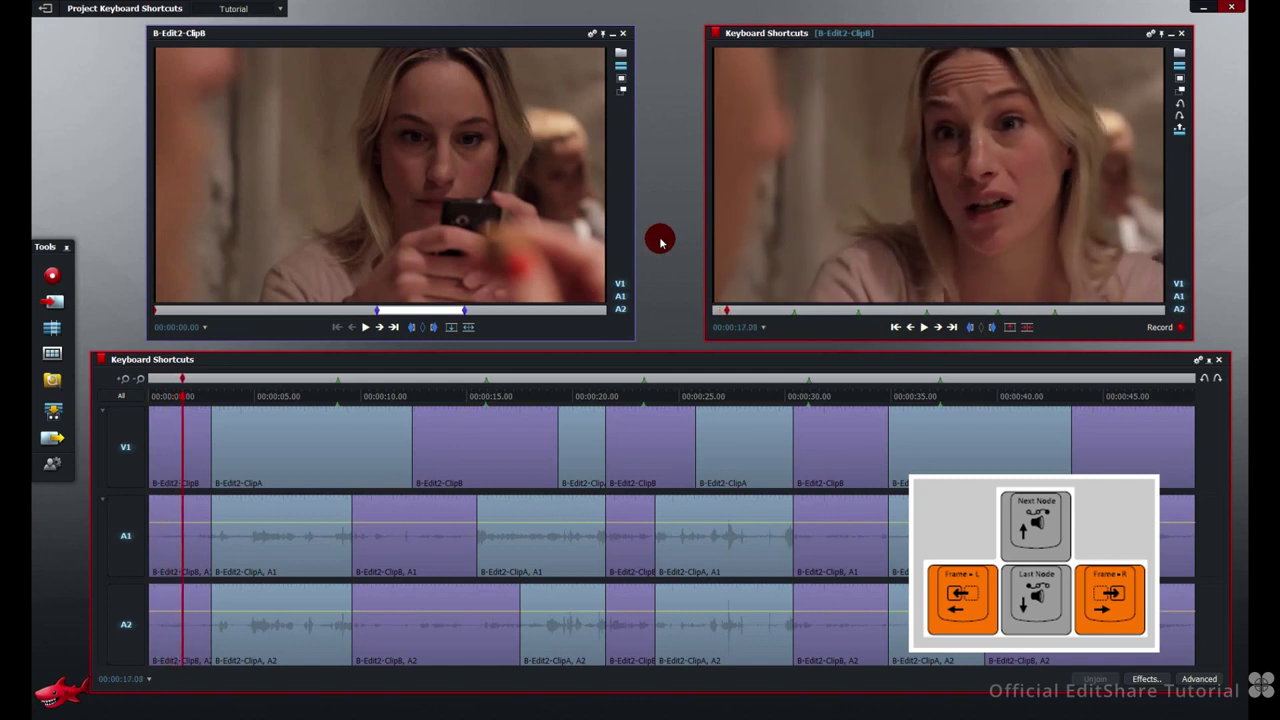
- Nudge the Keyboard Shortcuts edit forward frame by frame to about 2 seconds along the timeline
{"action": "key", "text": "Right"}
{"action": "key", "text": "Right"}
{"action": "key", "text": "Right"}
{"action": "key", "text": "Right"}
{"action": "key", "text": "Right"}
{"action": "key", "text": "Right"}
{"action": "key", "text": "Right"}
{"action": "key", "text": "Right"}
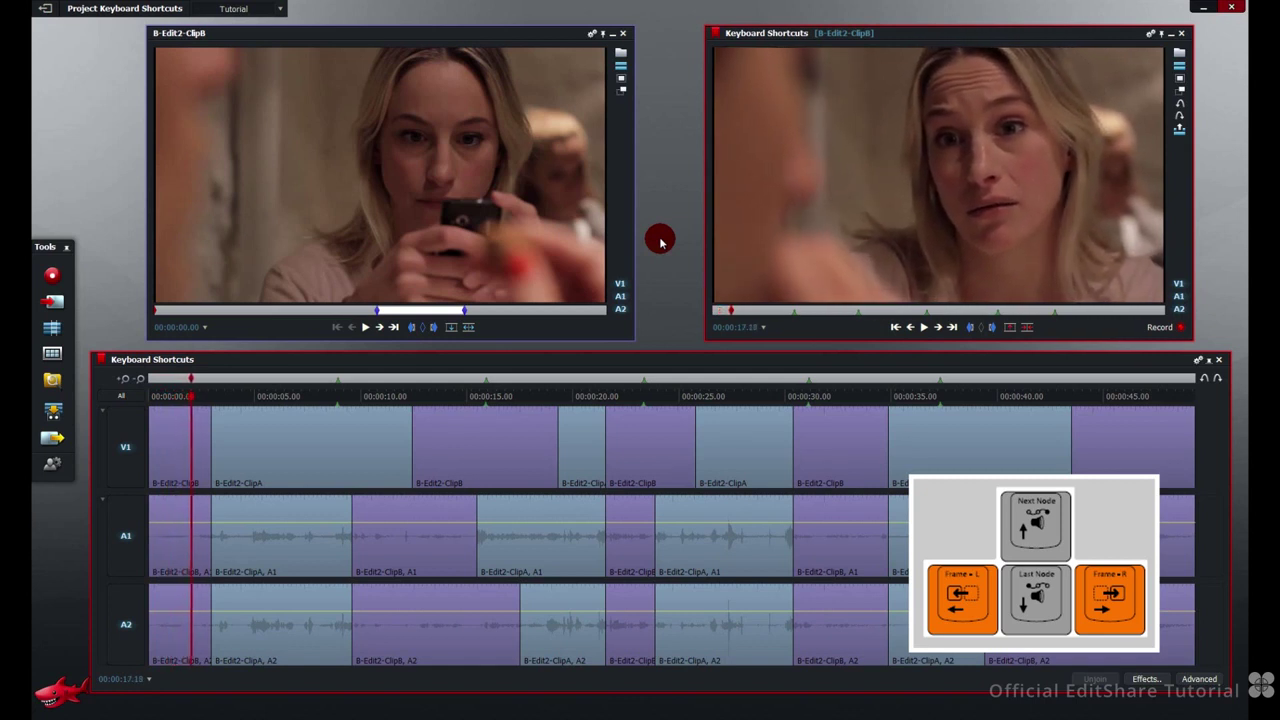
- Nudge the Keyboard Shortcuts edit backward frame by frame to timecode 00:00:17.01
{"action": "key", "text": "Left"}
{"action": "key", "text": "Left"}
{"action": "key", "text": "Left"}
{"action": "key", "text": "Left"}
{"action": "key", "text": "Left"}
{"action": "key", "text": "Left"}
{"action": "key", "text": "Left"}
{"action": "key", "text": "Left"}
{"action": "key", "text": "Left"}
{"action": "key", "text": "Left"}
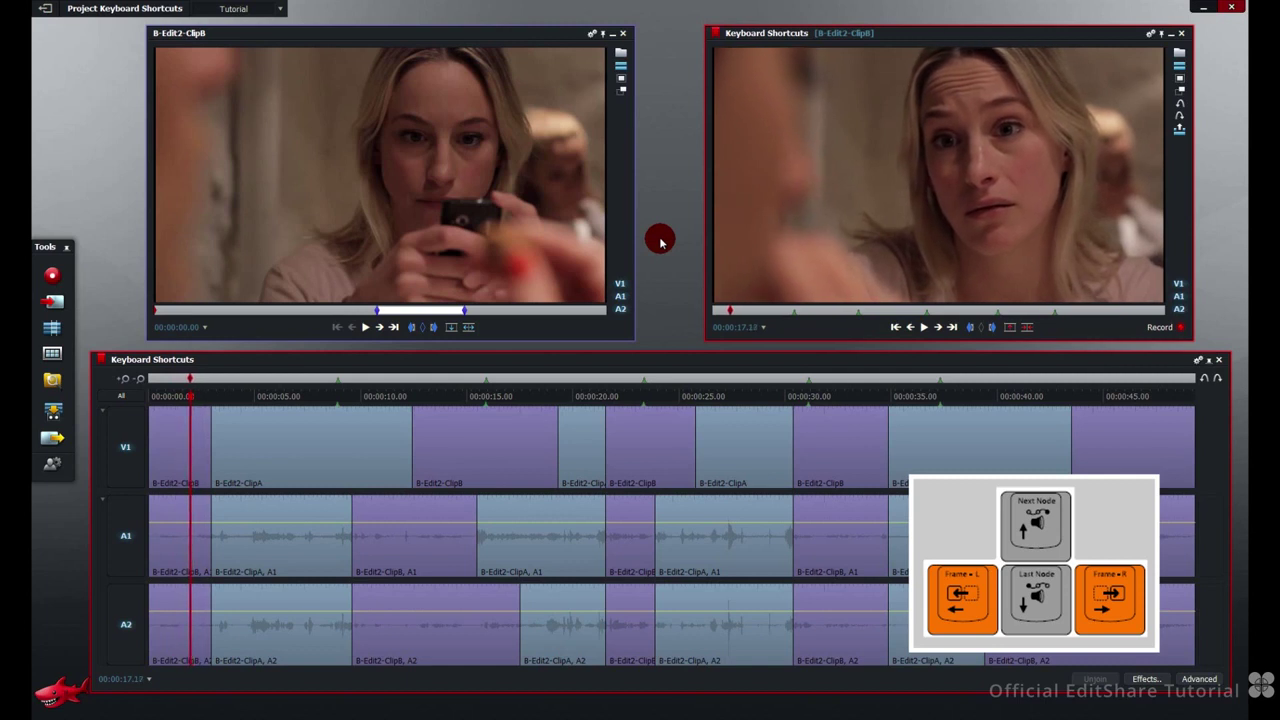
{"action": "key", "text": "Left"}
{"action": "key", "text": "Left"}
{"action": "key", "text": "Left"}
{"action": "key", "text": "Left"}
{"action": "key", "text": "Left"}
{"action": "key", "text": "Left"}
{"action": "key", "text": "Left"}
{"action": "key", "text": "Left"}
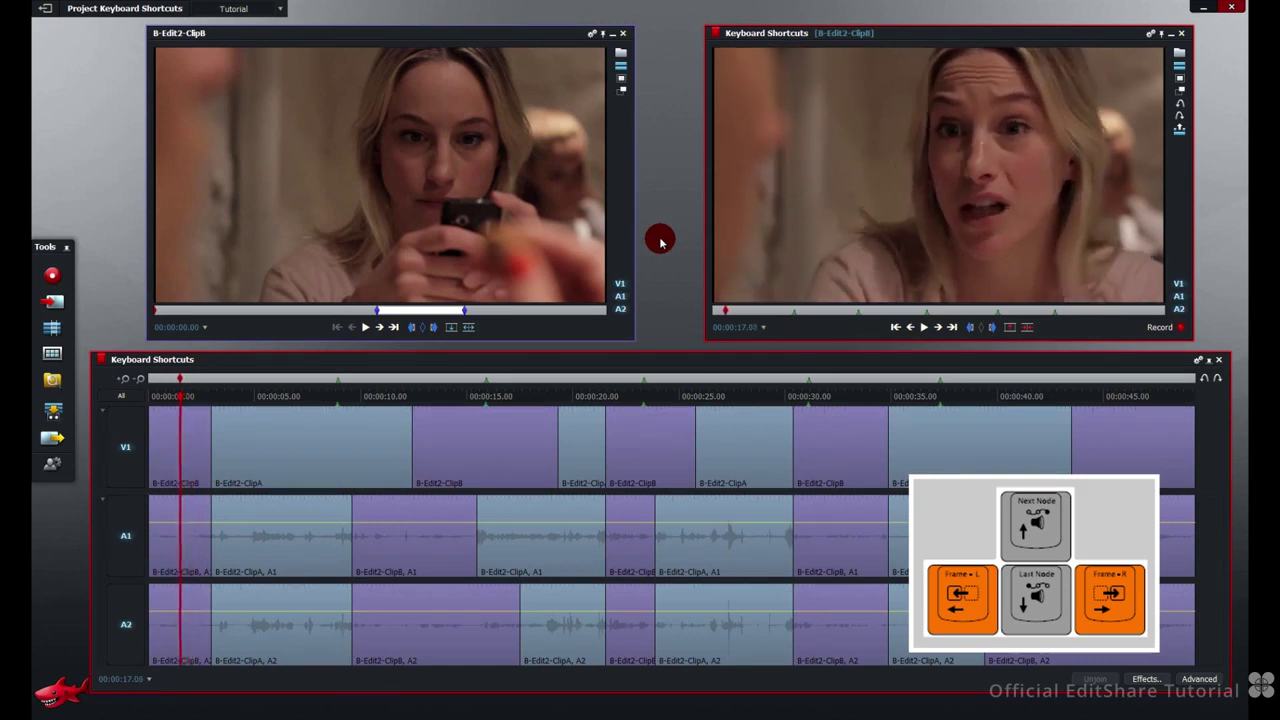
{"action": "key", "text": "Left"}
{"action": "key", "text": "Left"}
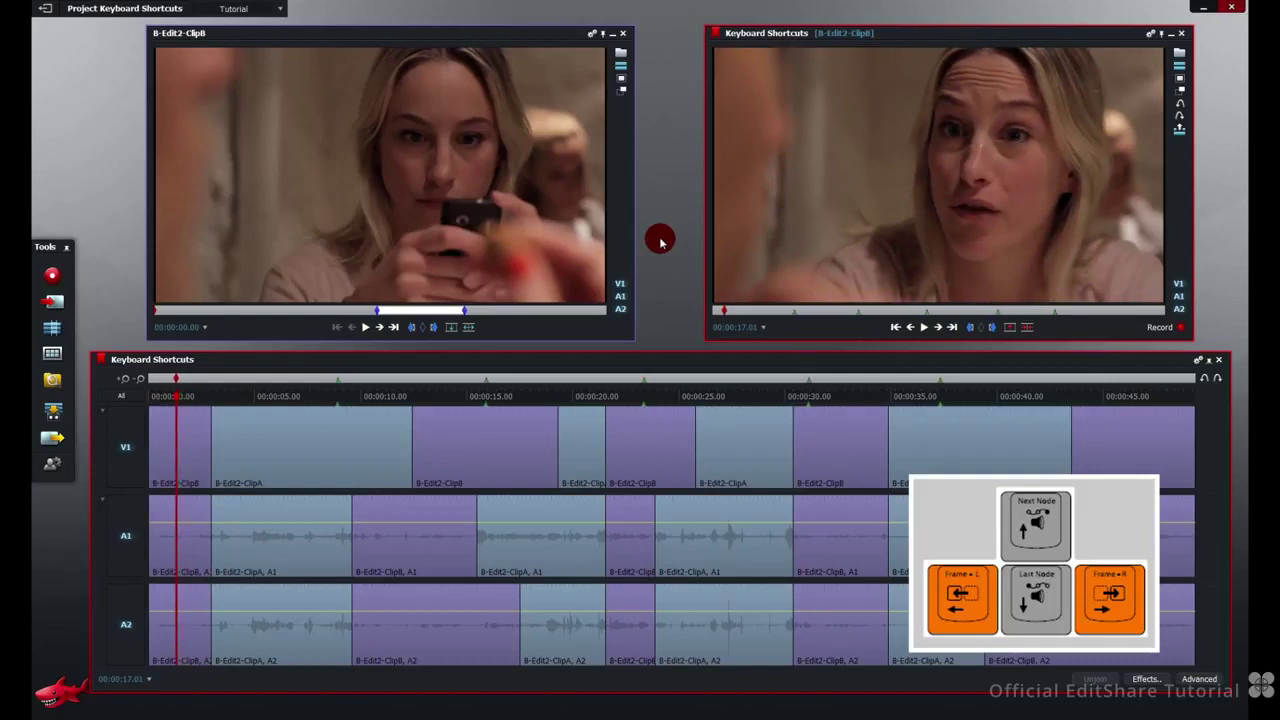
- Nudge the edit forward frame by frame to the first video cut, where B-Edit2-ClipA begins, at timecode 00:00:18.15
{"action": "key", "text": "Right"}
{"action": "key", "text": "Right"}
{"action": "key", "text": "Right"}
{"action": "key", "text": "Right"}
{"action": "key", "text": "Right"}
{"action": "key", "text": "Right"}
{"action": "key", "text": "Right"}
{"action": "key", "text": "Right"}
{"action": "key", "text": "Right"}
{"action": "key", "text": "Right"}
{"action": "key", "text": "Right"}
{"action": "key", "text": "Right"}
{"action": "key", "text": "Right"}
{"action": "key", "text": "Right"}
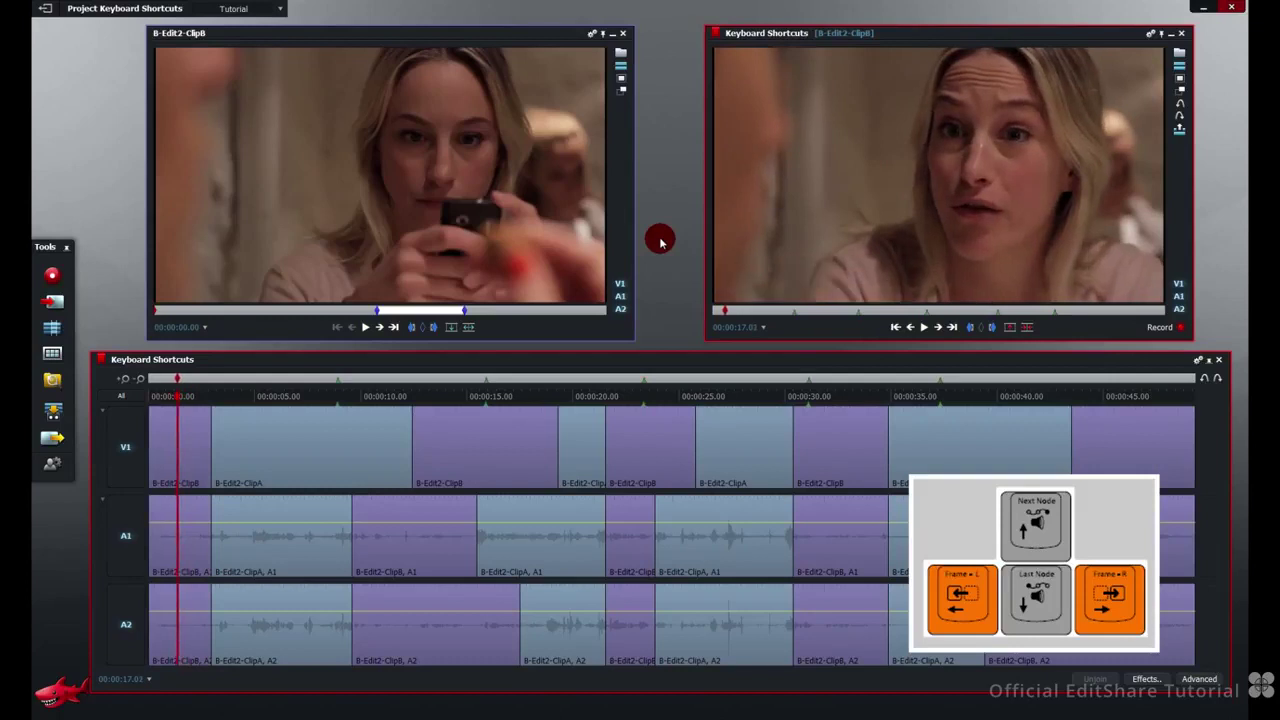
{"action": "key", "text": "Right"}
{"action": "key", "text": "Right"}
{"action": "key", "text": "Right"}
{"action": "key", "text": "Right"}
{"action": "key", "text": "Right"}
{"action": "key", "text": "Right"}
{"action": "key", "text": "Right"}
{"action": "key", "text": "Right"}
{"action": "key", "text": "Right"}
{"action": "key", "text": "Right"}
{"action": "key", "text": "Right"}
{"action": "key", "text": "Right"}
{"action": "key", "text": "Right"}
{"action": "key", "text": "Right"}
{"action": "key", "text": "Right"}
{"action": "key", "text": "Right"}
{"action": "key", "text": "Right"}
{"action": "key", "text": "Right"}
{"action": "key", "text": "Right"}
{"action": "key", "text": "Right"}
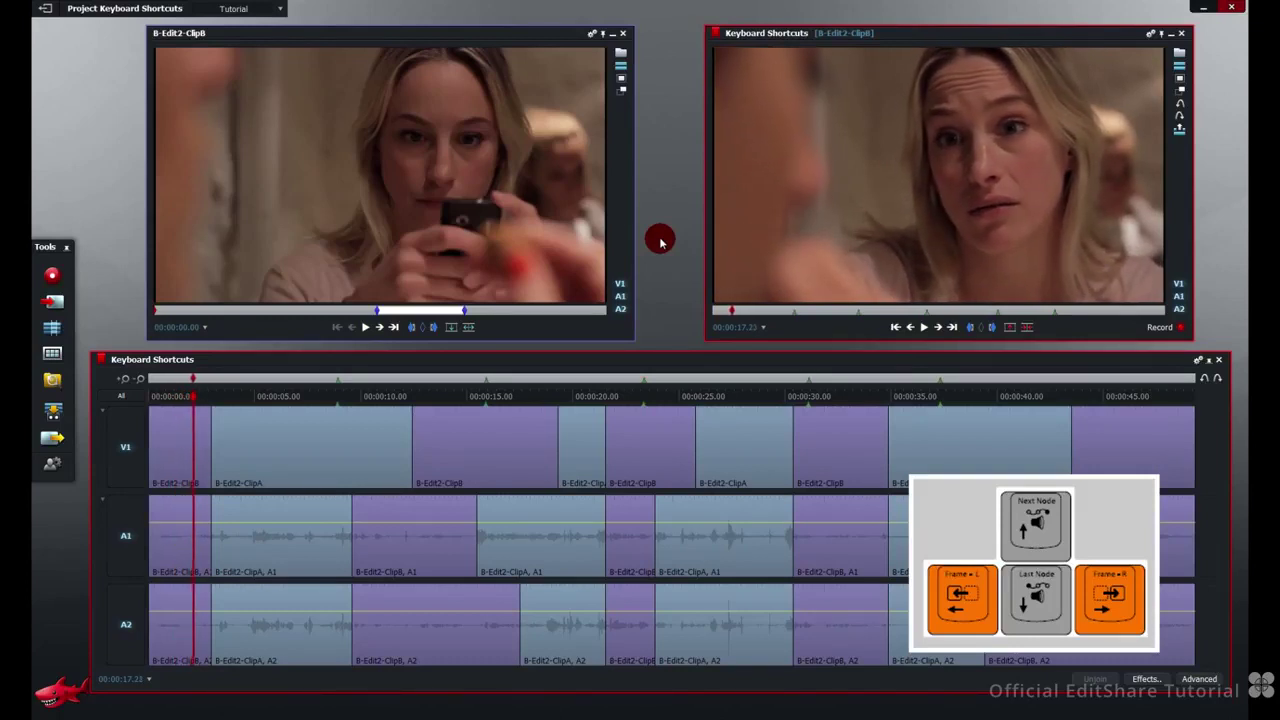
{"action": "key", "text": "Right"}
{"action": "key", "text": "Right"}
{"action": "key", "text": "Right"}
{"action": "key", "text": "Right"}
{"action": "key", "text": "Right"}
{"action": "key", "text": "Right"}
{"action": "key", "text": "Right"}
{"action": "key", "text": "Right"}
{"action": "key", "text": "Right"}
{"action": "key", "text": "Right"}
{"action": "key", "text": "Right"}
{"action": "key", "text": "Right"}
{"action": "key", "text": "Right"}
{"action": "key", "text": "Right"}
{"action": "key", "text": "Right"}
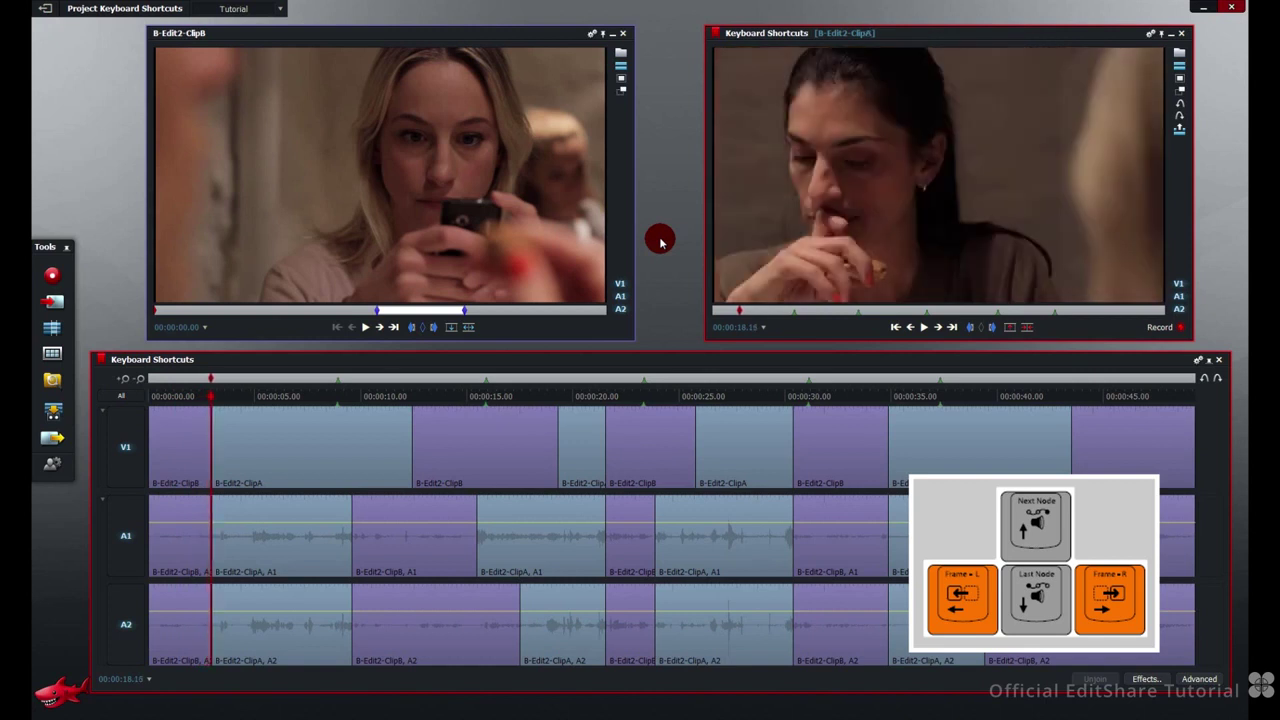
- Step the edit forward frame by frame through the first B-Edit2-ClipA segment to about 5.4 seconds along the timeline
{"action": "key", "text": "Right"}
{"action": "key", "text": "Right"}
{"action": "key", "text": "Right"}
{"action": "key", "text": "Right"}
{"action": "key", "text": "Right"}
{"action": "key", "text": "Right"}
{"action": "key", "text": "Right"}
{"action": "key", "text": "Right"}
{"action": "key", "text": "Right"}
{"action": "key", "text": "Right"}
{"action": "key", "text": "Right"}
{"action": "key", "text": "Right"}
{"action": "key", "text": "Right"}
{"action": "key", "text": "Right"}
{"action": "key", "text": "Right"}
{"action": "key", "text": "Right"}
{"action": "key", "text": "Right"}
{"action": "key", "text": "Right"}
{"action": "key", "text": "Right"}
{"action": "key", "text": "Right"}
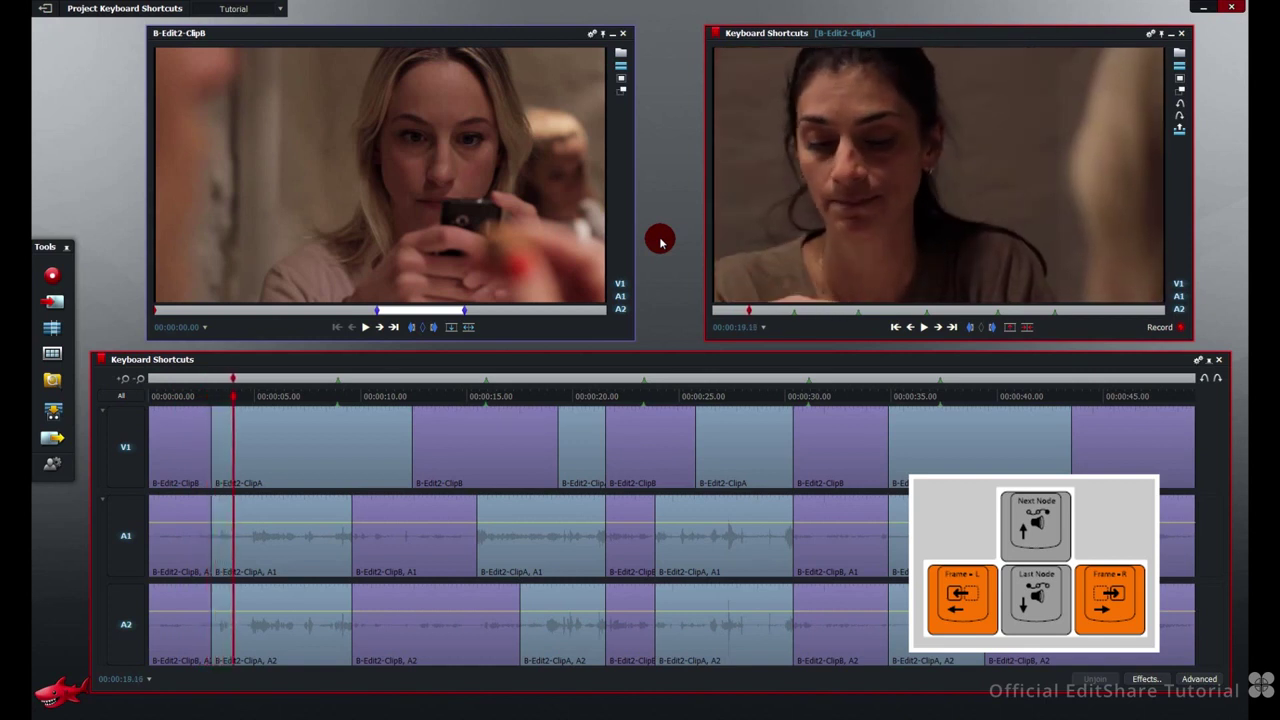
{"action": "key", "text": "Right"}
{"action": "key", "text": "Right"}
{"action": "key", "text": "Right"}
{"action": "key", "text": "Right"}
{"action": "key", "text": "Right"}
{"action": "key", "text": "Right"}
{"action": "key", "text": "Right"}
{"action": "key", "text": "Right"}
{"action": "key", "text": "Right"}
{"action": "key", "text": "Right"}
{"action": "key", "text": "Right"}
{"action": "key", "text": "Right"}
{"action": "key", "text": "Right"}
{"action": "key", "text": "Right"}
{"action": "key", "text": "Right"}
{"action": "key", "text": "Right"}
{"action": "key", "text": "Right"}
{"action": "key", "text": "Right"}
{"action": "key", "text": "Right"}
{"action": "key", "text": "Right"}
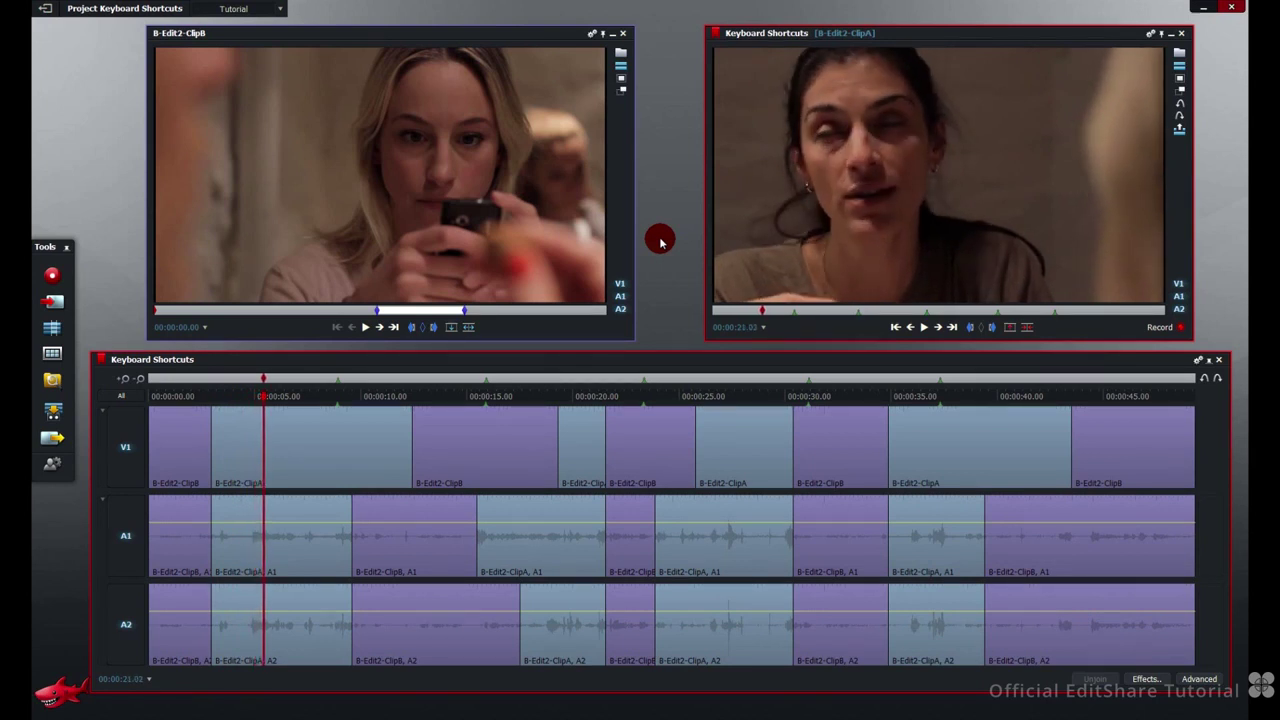
- Step the edit backward frame by frame within the first B-Edit2-ClipA segment to about 4.6 seconds along the timeline
{"action": "key", "text": "Left"}
{"action": "key", "text": "Left"}
{"action": "key", "text": "Left"}
{"action": "key", "text": "Left"}
{"action": "key", "text": "Left"}
{"action": "key", "text": "Left"}
{"action": "key", "text": "Left"}
{"action": "key", "text": "Left"}
{"action": "key", "text": "Left"}
{"action": "key", "text": "Left"}
{"action": "key", "text": "Left"}
{"action": "key", "text": "Left"}
{"action": "key", "text": "Left"}
{"action": "key", "text": "Left"}
{"action": "key", "text": "Left"}
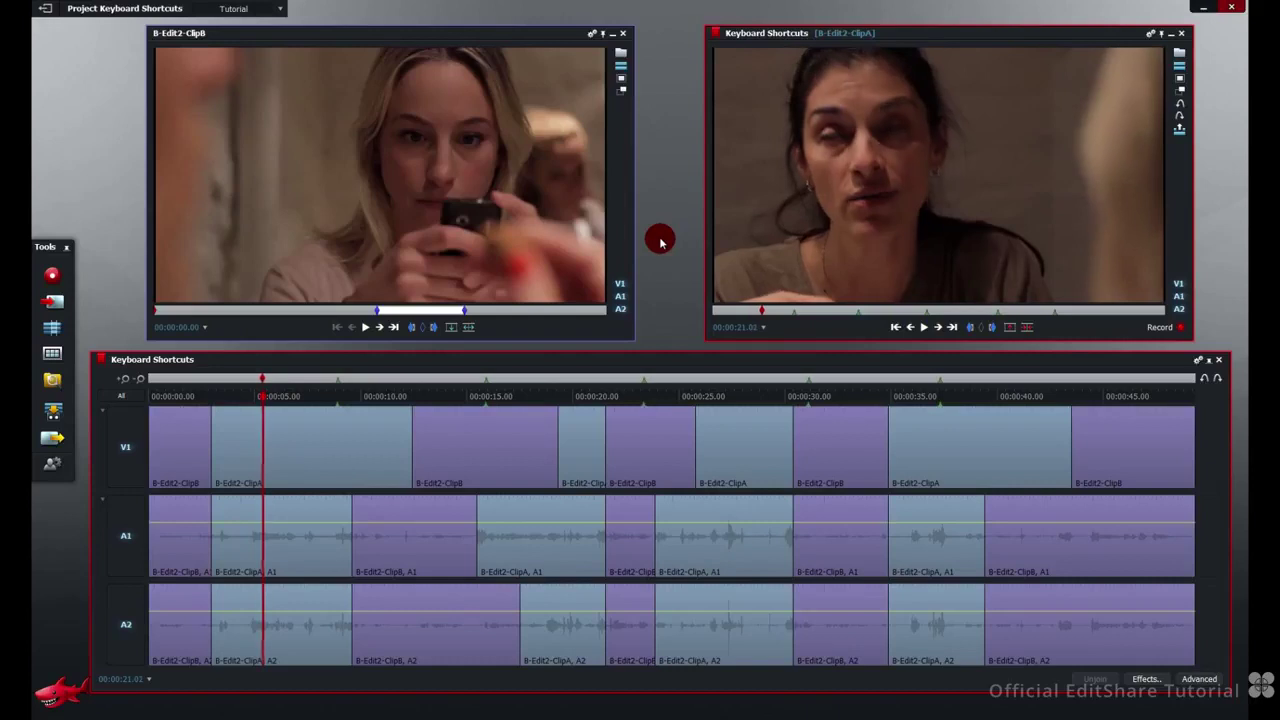
{"action": "key", "text": "Left"}
{"action": "key", "text": "Left"}
{"action": "key", "text": "Left"}
{"action": "key", "text": "Left"}
{"action": "key", "text": "Left"}
{"action": "key", "text": "Left"}
{"action": "key", "text": "Left"}
{"action": "key", "text": "Left"}
{"action": "key", "text": "Left"}
{"action": "key", "text": "Left"}
{"action": "key", "text": "Left"}
{"action": "key", "text": "Left"}
{"action": "key", "text": "Left"}
{"action": "key", "text": "Left"}
{"action": "key", "text": "Left"}
{"action": "key", "text": "Left"}
{"action": "key", "text": "Left"}
{"action": "key", "text": "Left"}
{"action": "key", "text": "Left"}
{"action": "key", "text": "Left"}
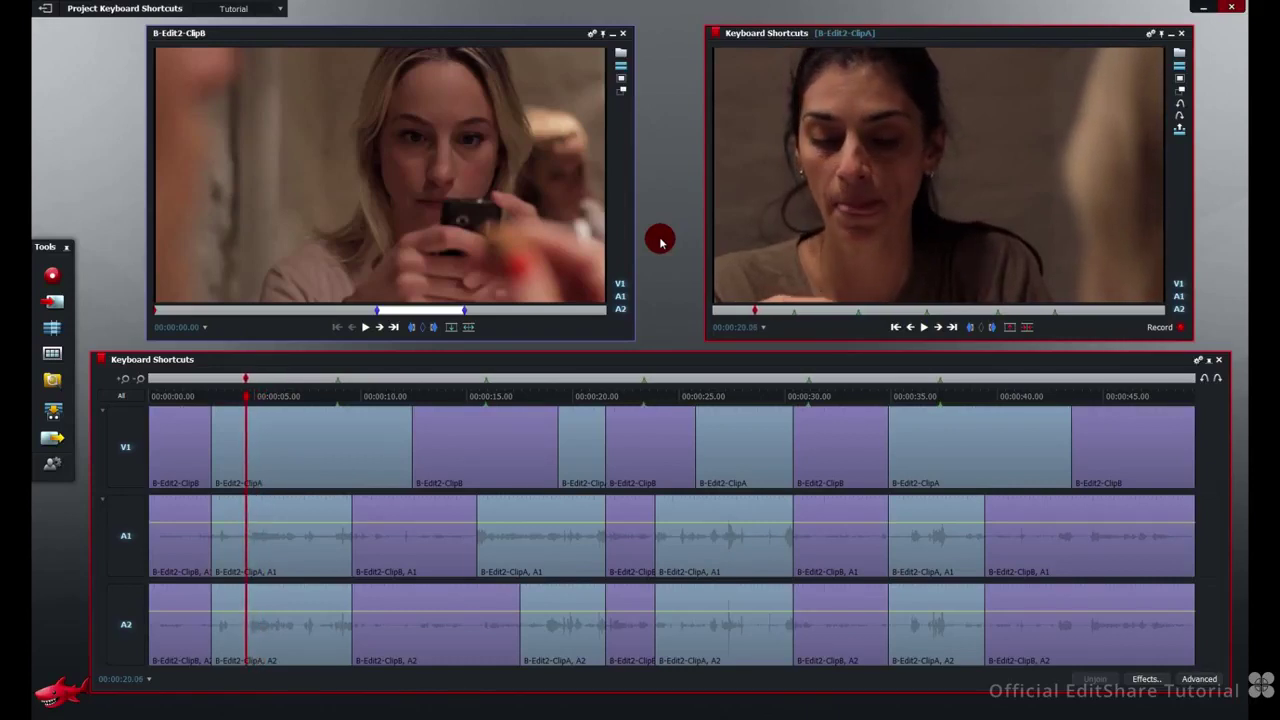
- Nudge the Keyboard Shortcuts edit backward frame by frame, past the first video cut into the opening B-Edit2-ClipB segment, to timecode 00:00:17.24
{"action": "key", "text": "Left"}
{"action": "key", "text": "Left"}
{"action": "key", "text": "Left"}
{"action": "key", "text": "Left"}
{"action": "key", "text": "Left"}
{"action": "key", "text": "Left"}
{"action": "key", "text": "Left"}
{"action": "key", "text": "Left"}
{"action": "key", "text": "Left"}
{"action": "key", "text": "Left"}
{"action": "key", "text": "Left"}
{"action": "key", "text": "Left"}
{"action": "key", "text": "Left"}
{"action": "key", "text": "Left"}
{"action": "key", "text": "Left"}
{"action": "key", "text": "Left"}
{"action": "key", "text": "Left"}
{"action": "key", "text": "Left"}
{"action": "key", "text": "Left"}
{"action": "key", "text": "Left"}
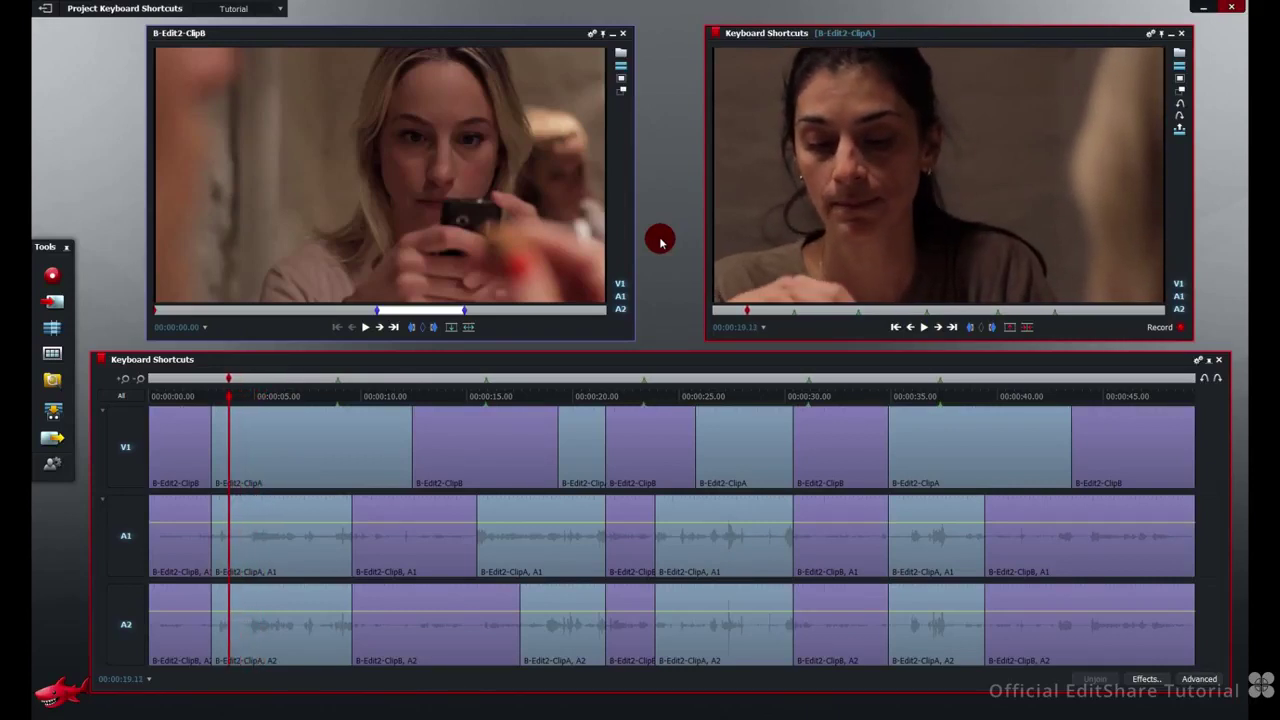
{"action": "key", "text": "Left"}
{"action": "key", "text": "Left"}
{"action": "key", "text": "Left"}
{"action": "key", "text": "Left"}
{"action": "key", "text": "Left"}
{"action": "key", "text": "Left"}
{"action": "key", "text": "Left"}
{"action": "key", "text": "Left"}
{"action": "key", "text": "Left"}
{"action": "key", "text": "Left"}
{"action": "key", "text": "Left"}
{"action": "key", "text": "Left"}
{"action": "key", "text": "Left"}
{"action": "key", "text": "Left"}
{"action": "key", "text": "Left"}
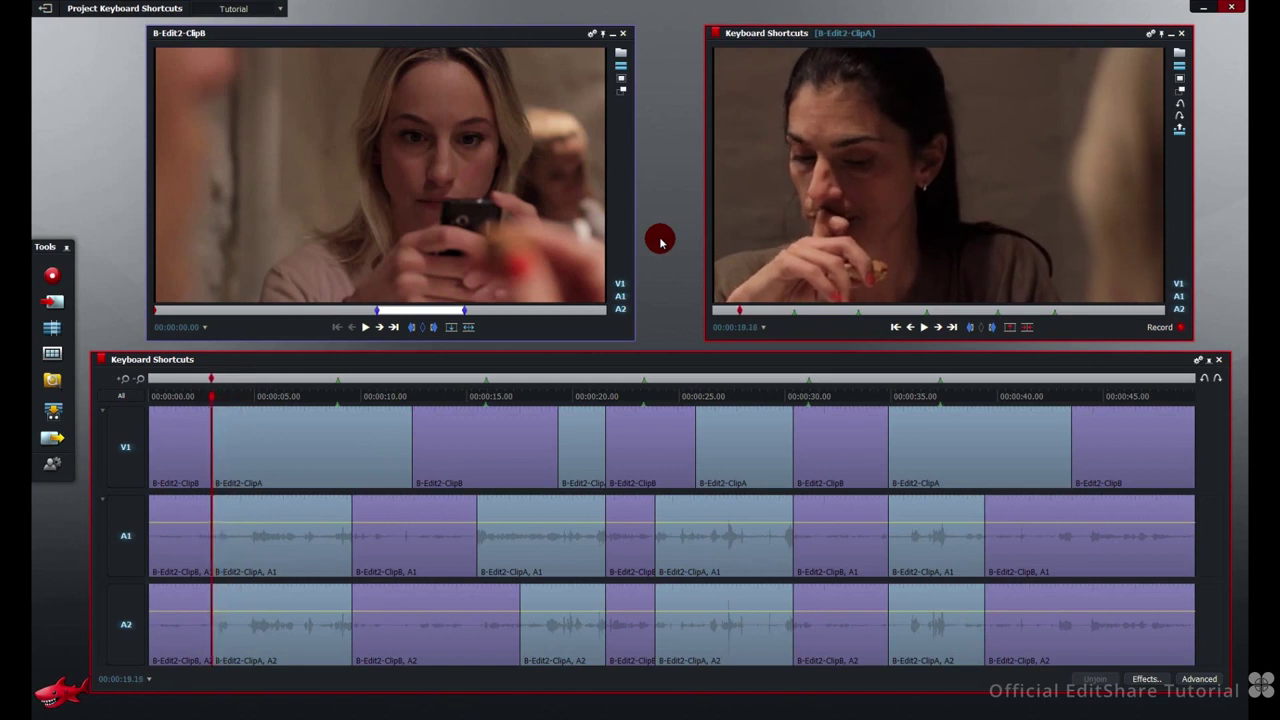
{"action": "key", "text": "Left"}
{"action": "key", "text": "Left"}
{"action": "key", "text": "Left"}
{"action": "key", "text": "Left"}
{"action": "key", "text": "Left"}
{"action": "key", "text": "Left"}
{"action": "key", "text": "Left"}
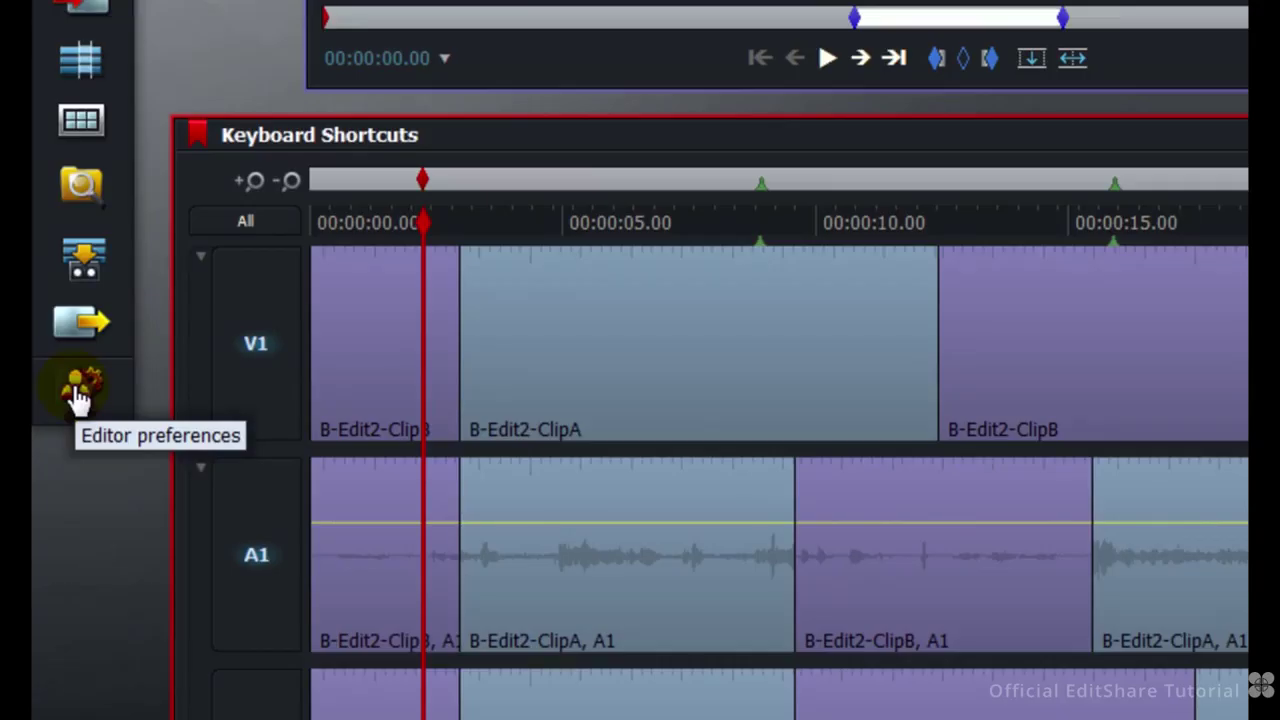
- Open the key assignments from the editor preferences and search for "nudge" until the Nudge 10 frames forward command is selected
{"action": "left_click", "coordinate": [78, 395]}
{"action": "left_click", "coordinate": [345, 318]}
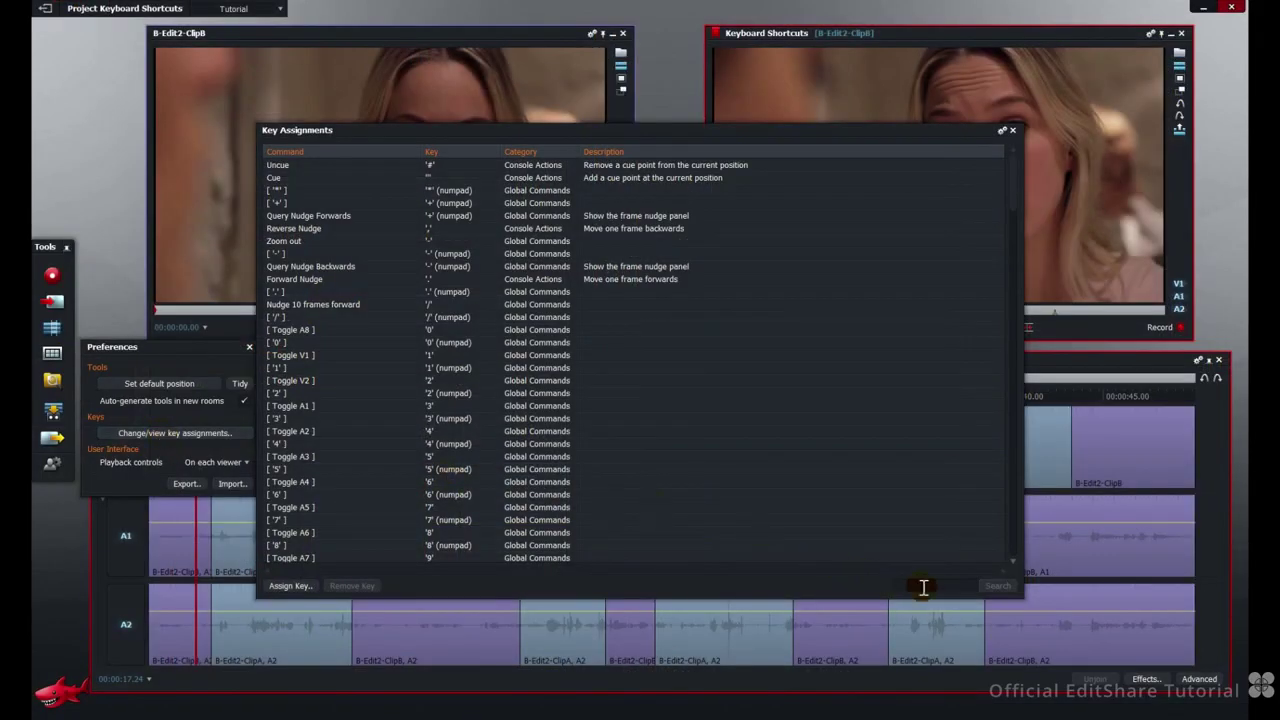
{"action": "left_click", "coordinate": [924, 587]}
{"action": "type", "text": "nudge"}
{"action": "left_click", "coordinate": [993, 587]}
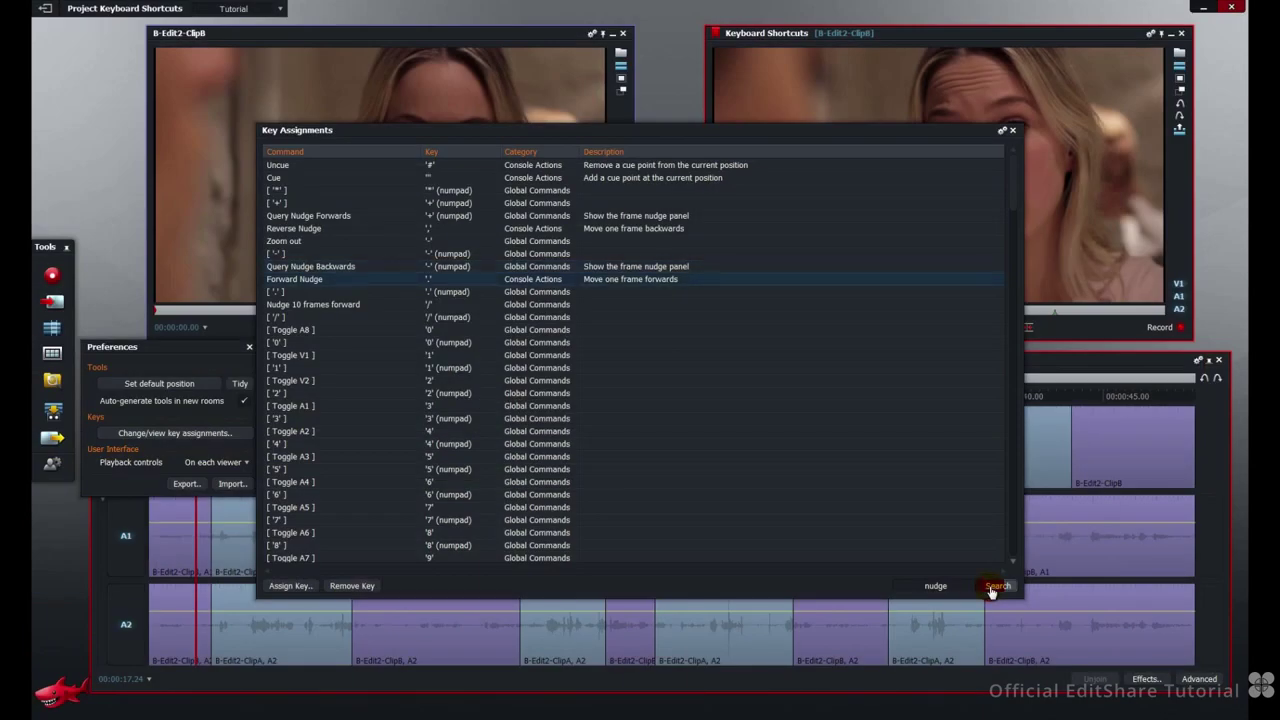
{"action": "left_click", "coordinate": [990, 590]}
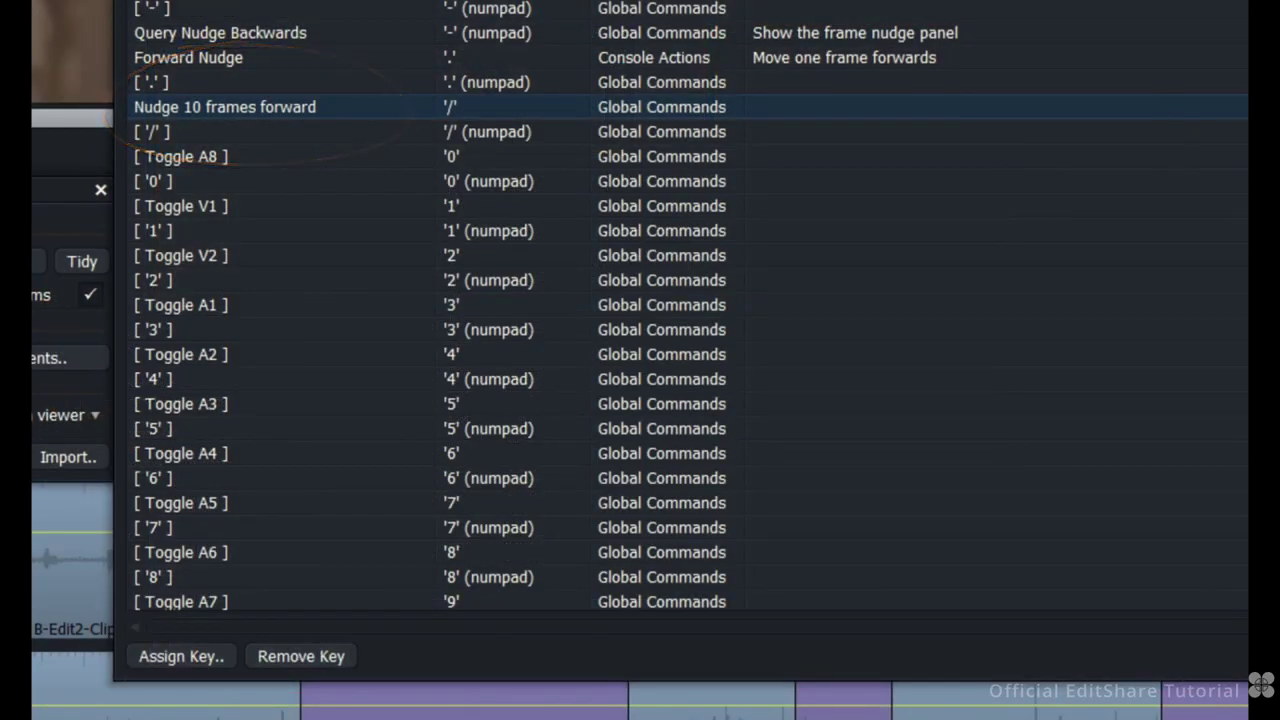
- Assign Shift+Right arrow as a key for the Nudge 10 frames forward command
{"action": "double_click", "coordinate": [391, 105]}
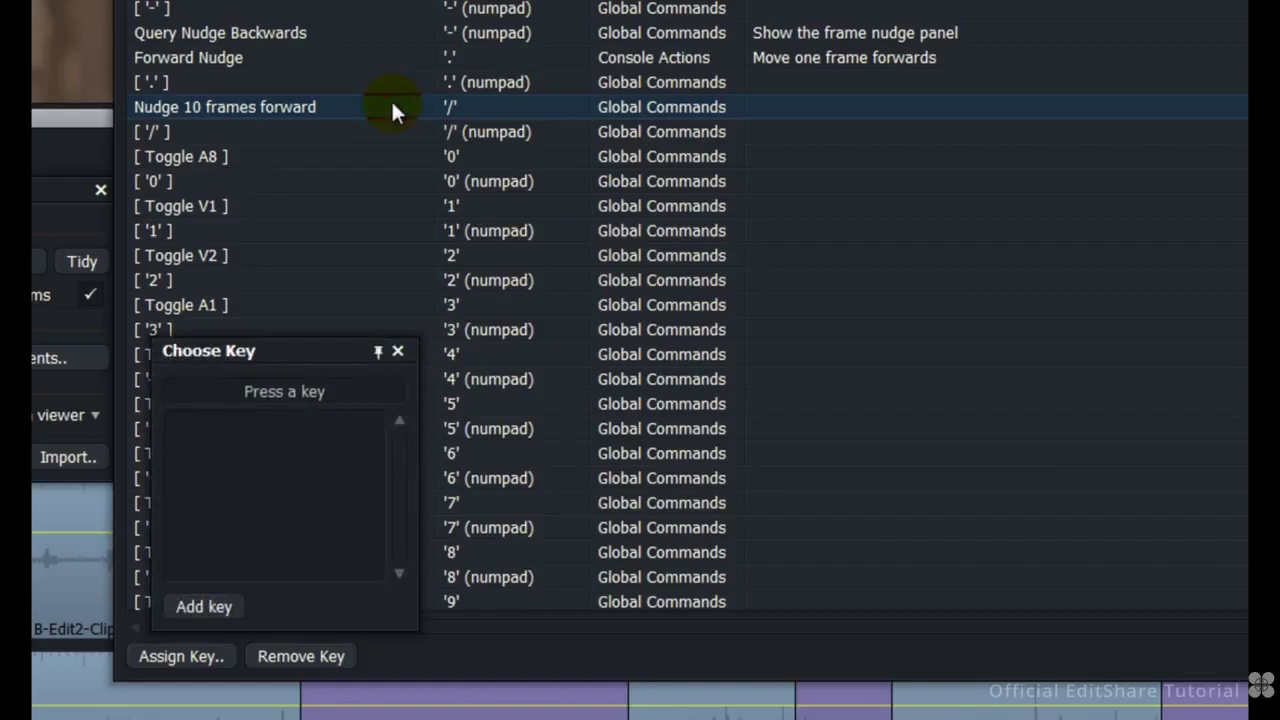
{"action": "key", "text": "shift+Right"}
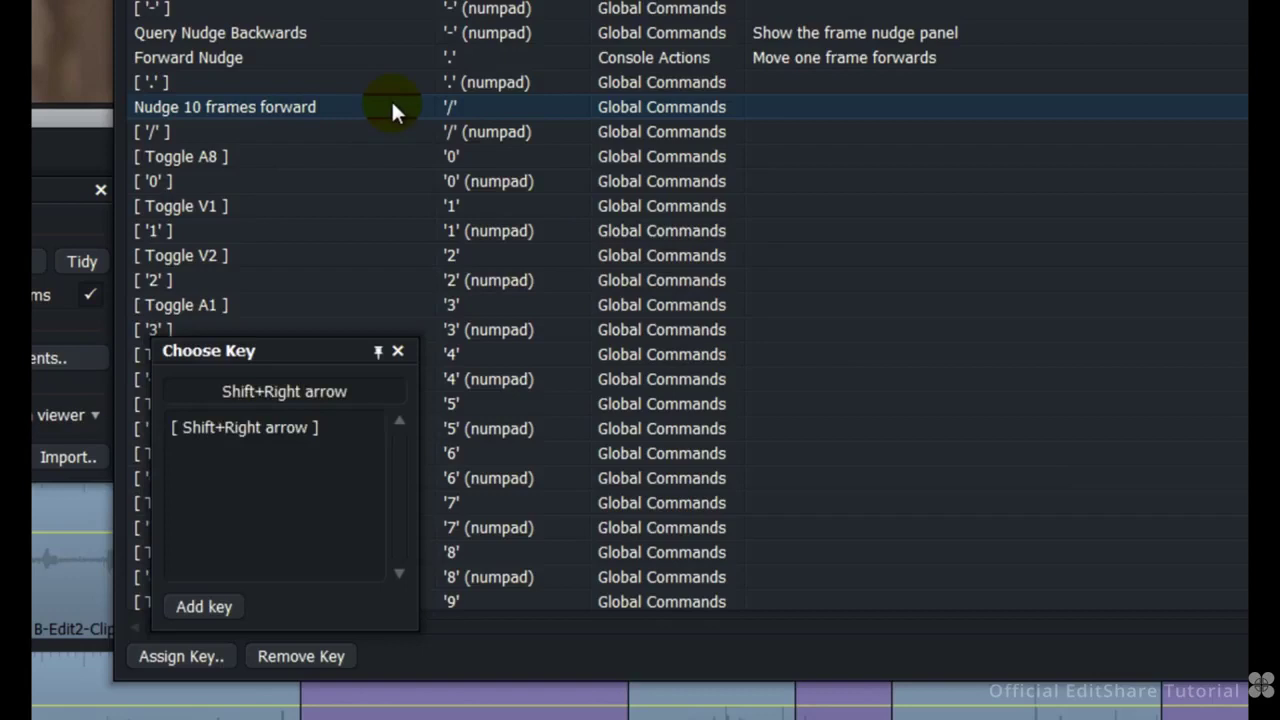
{"action": "left_click", "coordinate": [212, 607]}
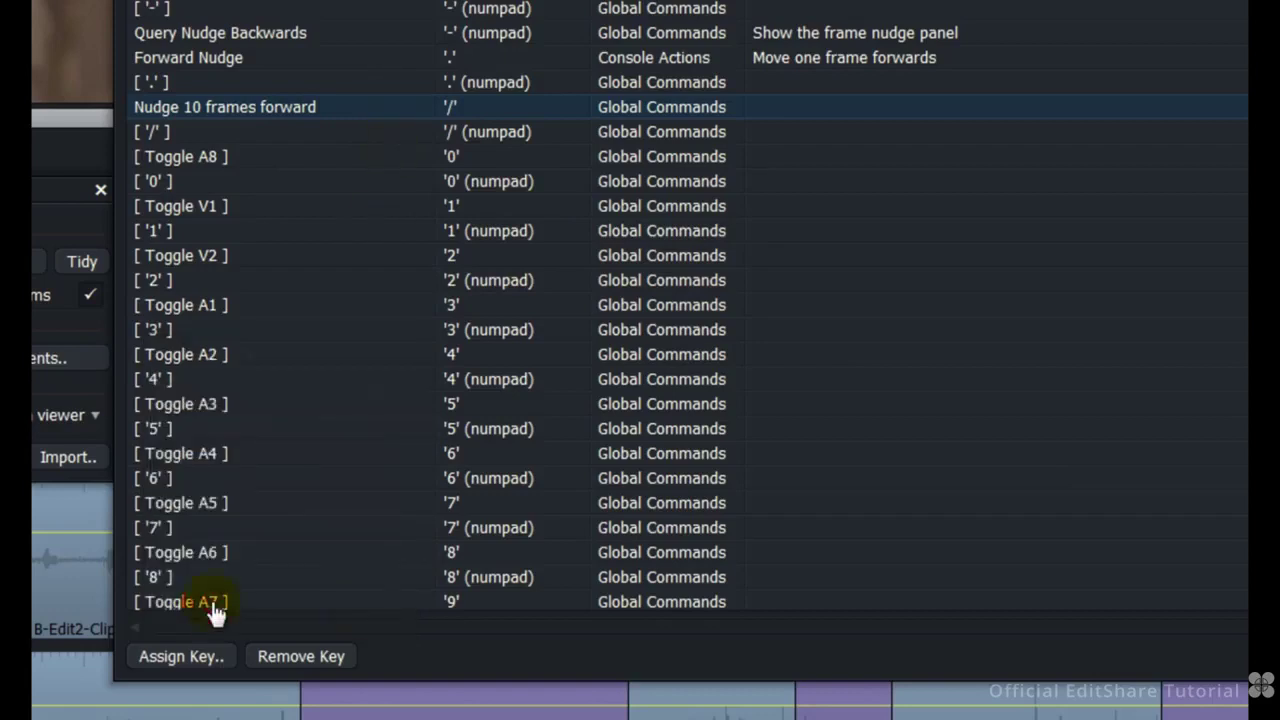
- Find the Nudge 10 frames backward command, assign Shift+Left arrow to it, and close the preferences
{"action": "left_click", "coordinate": [991, 586]}
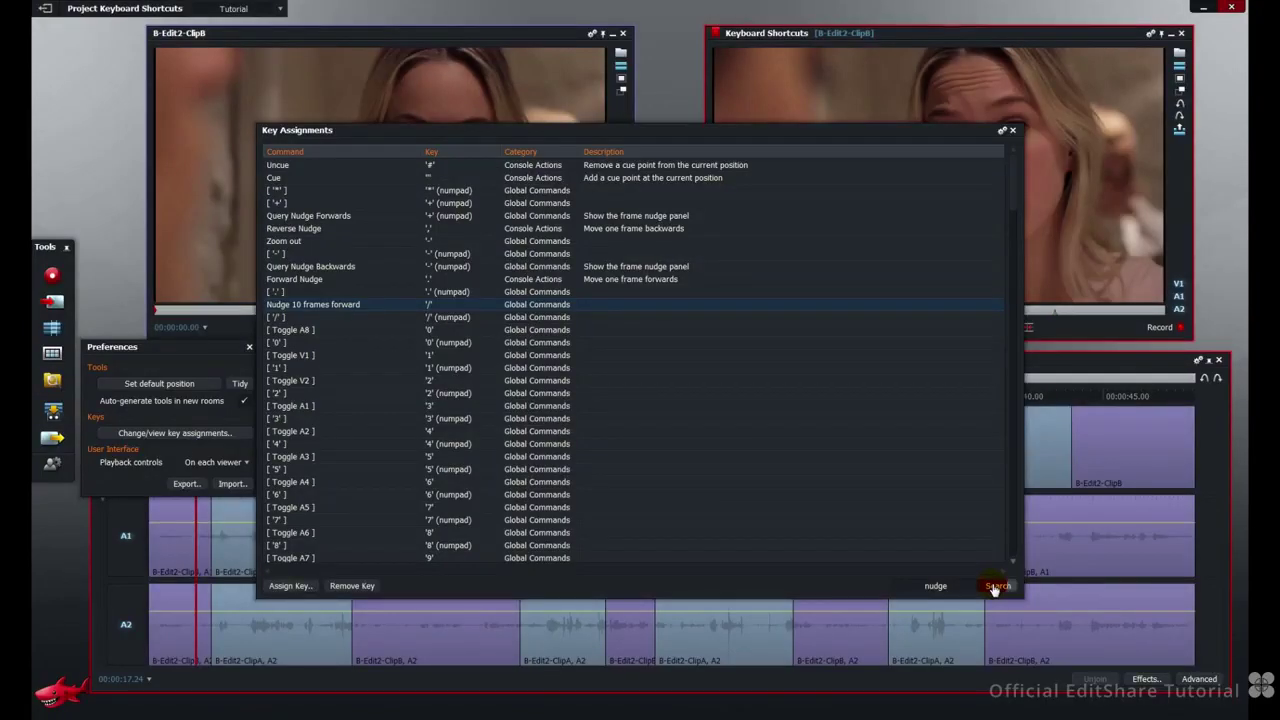
{"action": "left_click", "coordinate": [995, 587]}
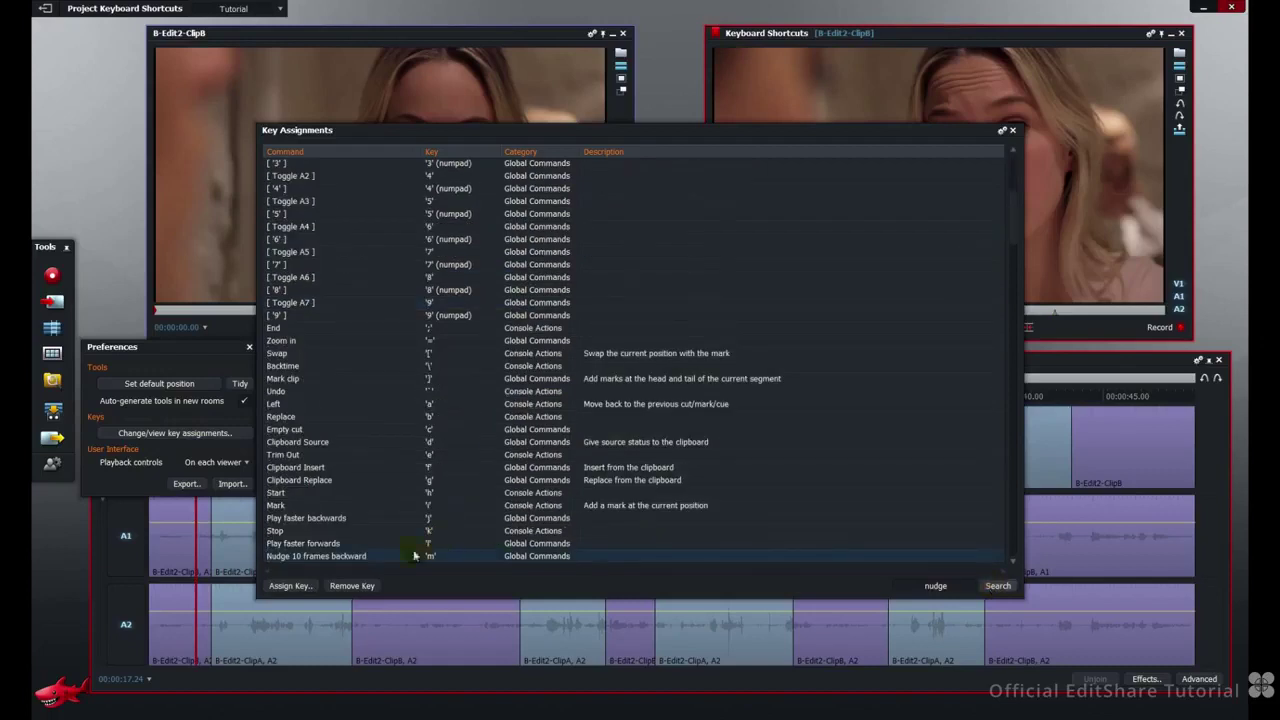
{"action": "double_click", "coordinate": [383, 558]}
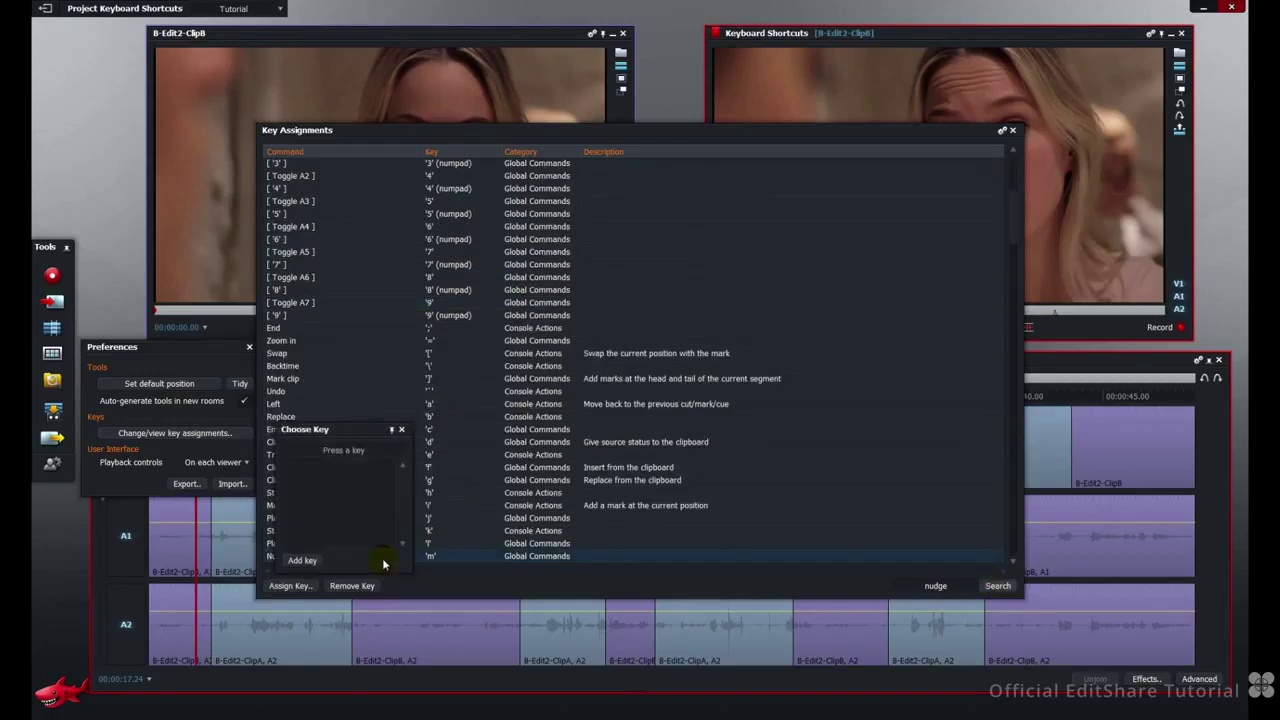
{"action": "key", "text": "shift+Left"}
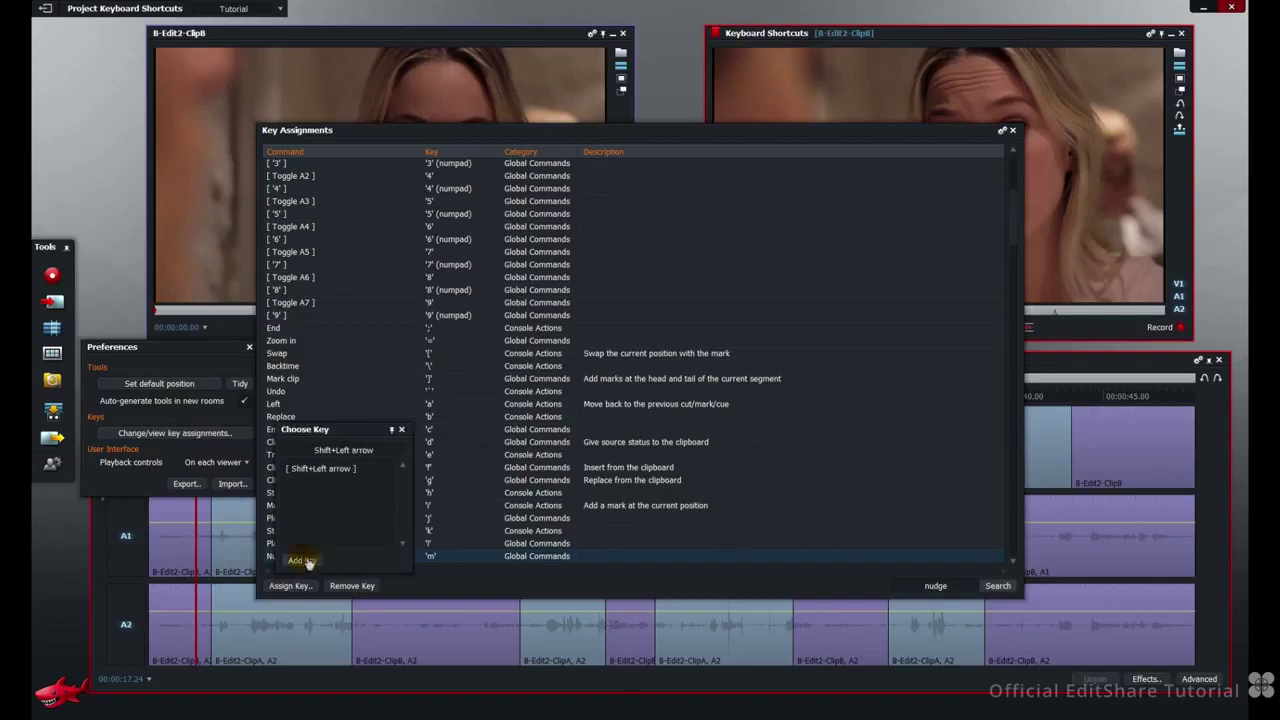
{"action": "left_click", "coordinate": [302, 560]}
{"action": "left_click", "coordinate": [249, 347]}
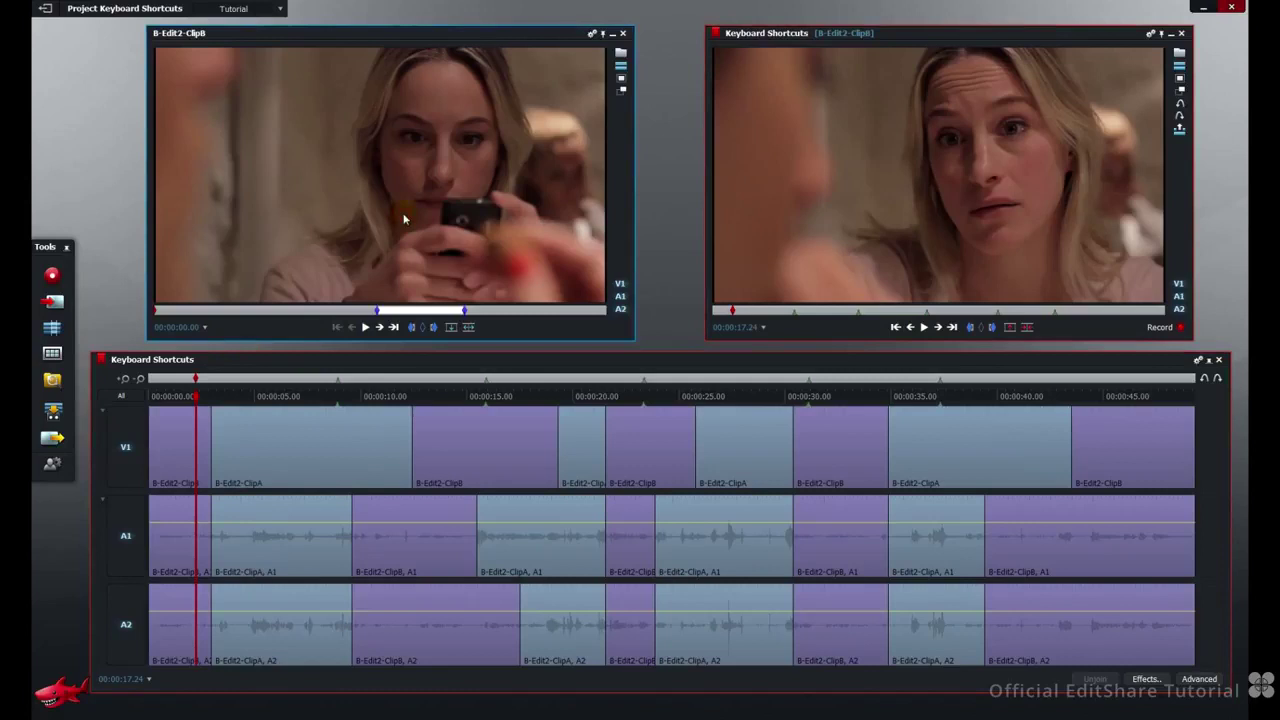
- Clear the in and out marks on the B-Edit2-ClipB source clip and nudge it forward in ten-frame jumps to timecode 00:00:25.05
{"action": "key", "text": "shift+alt+KP_4"}
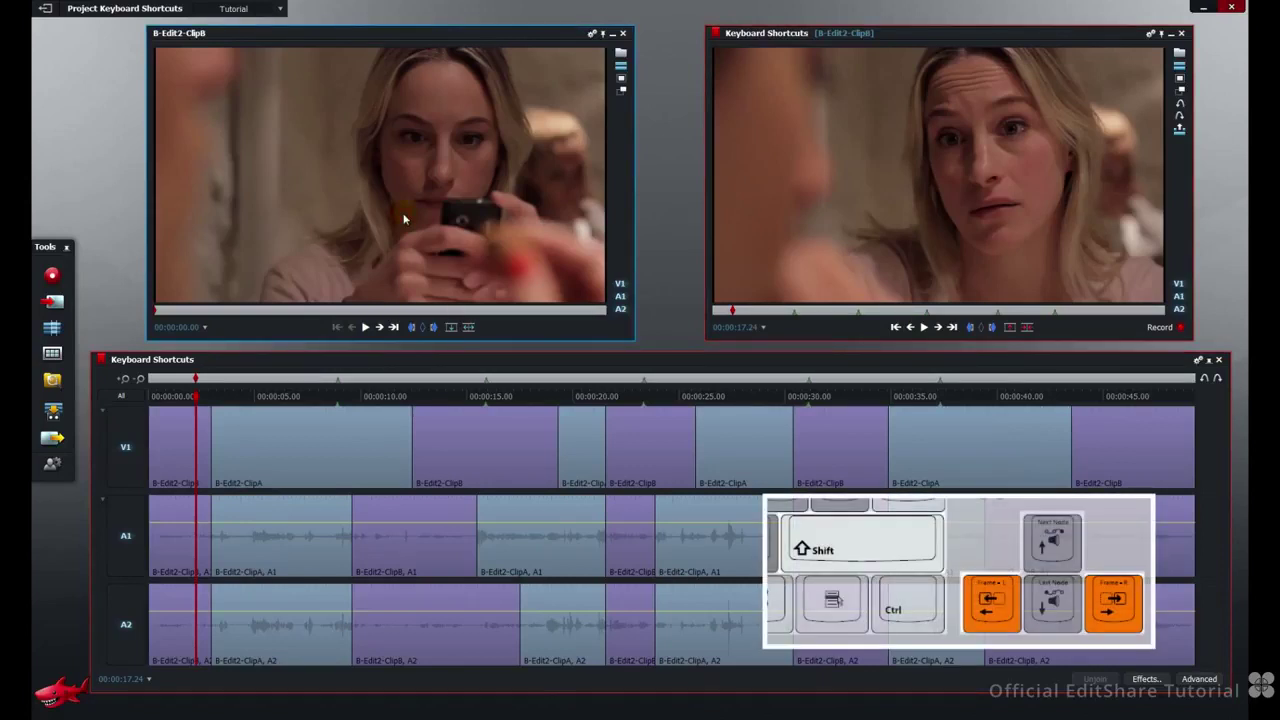
{"action": "key", "text": "Right"}
{"action": "key", "text": "Right"}
{"action": "key", "text": "Right"}
{"action": "key", "text": "Right"}
{"action": "key", "text": "Right"}
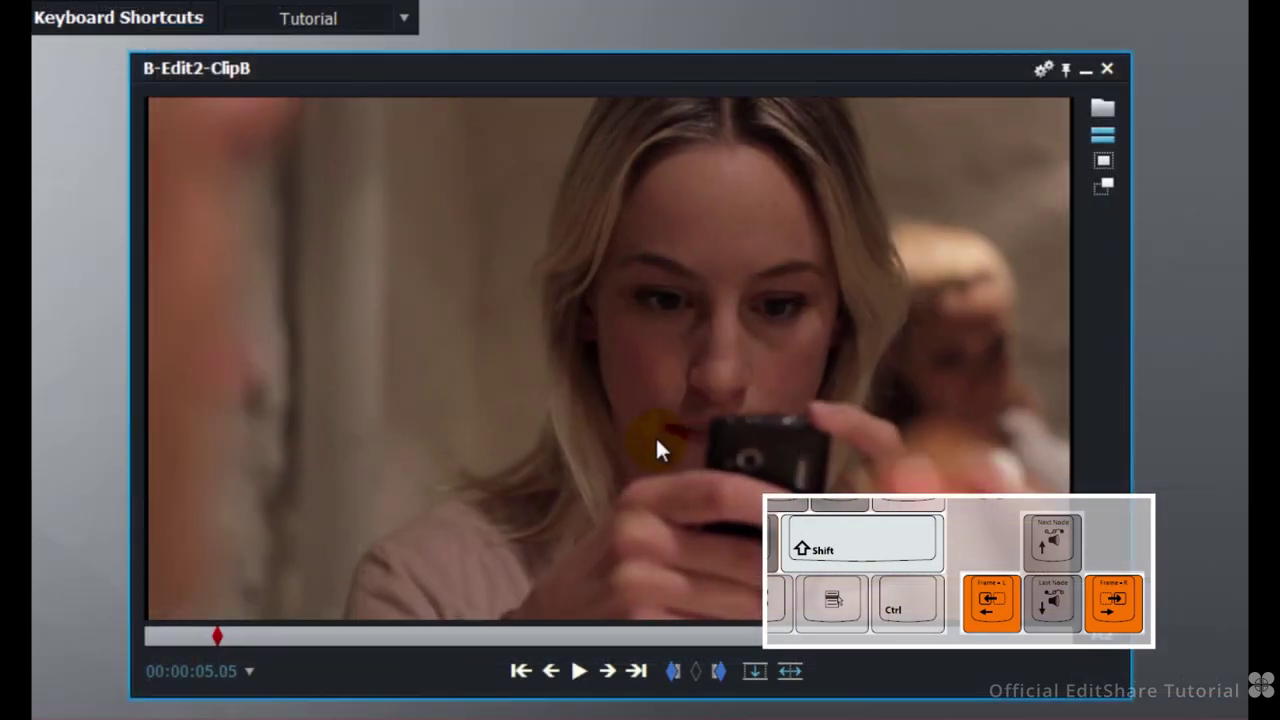
{"action": "left_click", "coordinate": [656, 440]}
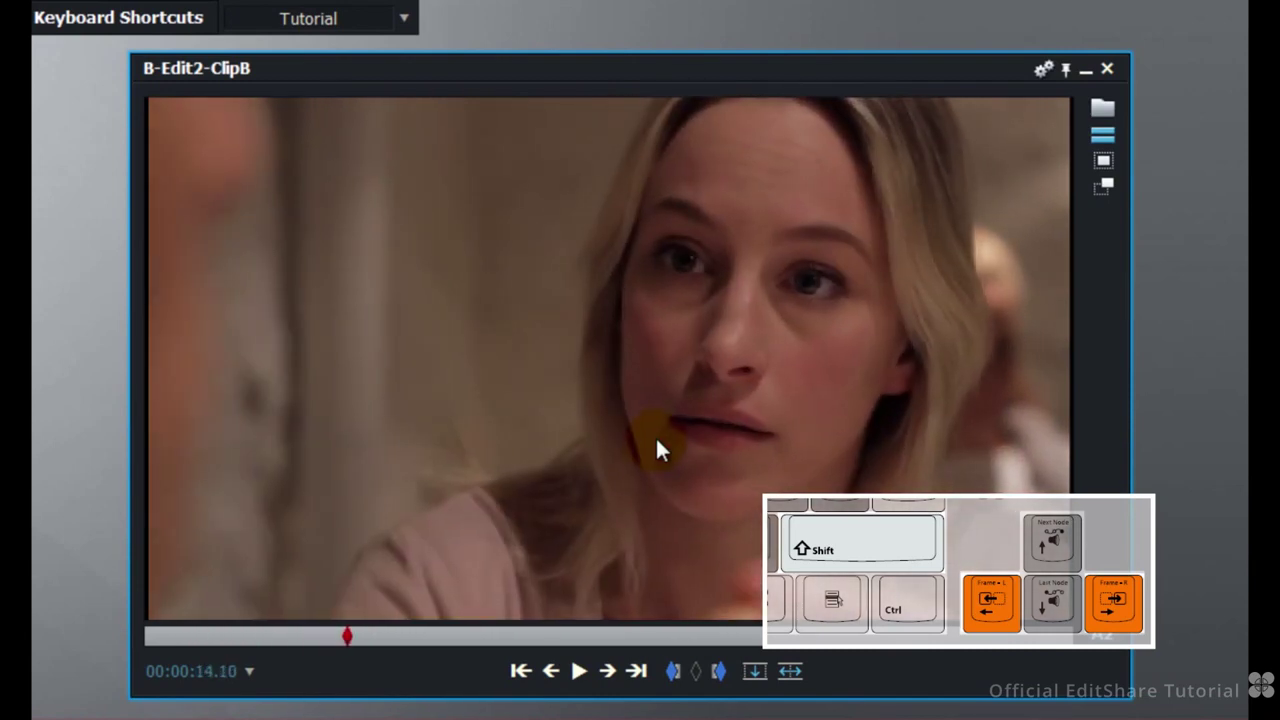
{"action": "key", "text": "shift+Right"}
{"action": "key", "text": "shift+Right"}
{"action": "key", "text": "shift+Right"}
{"action": "key", "text": "shift+Right"}
{"action": "key", "text": "shift+Right"}
{"action": "key", "text": "shift+Right"}
{"action": "key", "text": "shift+Right"}
{"action": "key", "text": "shift+Right"}
{"action": "key", "text": "shift+Right"}
{"action": "key", "text": "shift+Right"}
{"action": "key", "text": "shift+Right"}
{"action": "key", "text": "shift+Right"}
{"action": "key", "text": "shift+Right"}
{"action": "key", "text": "shift+Right"}
{"action": "key", "text": "shift+Right"}
{"action": "key", "text": "shift+Right"}
{"action": "key", "text": "shift+Right"}
{"action": "key", "text": "shift+Right"}
{"action": "key", "text": "shift+Right"}
{"action": "key", "text": "shift+Right"}
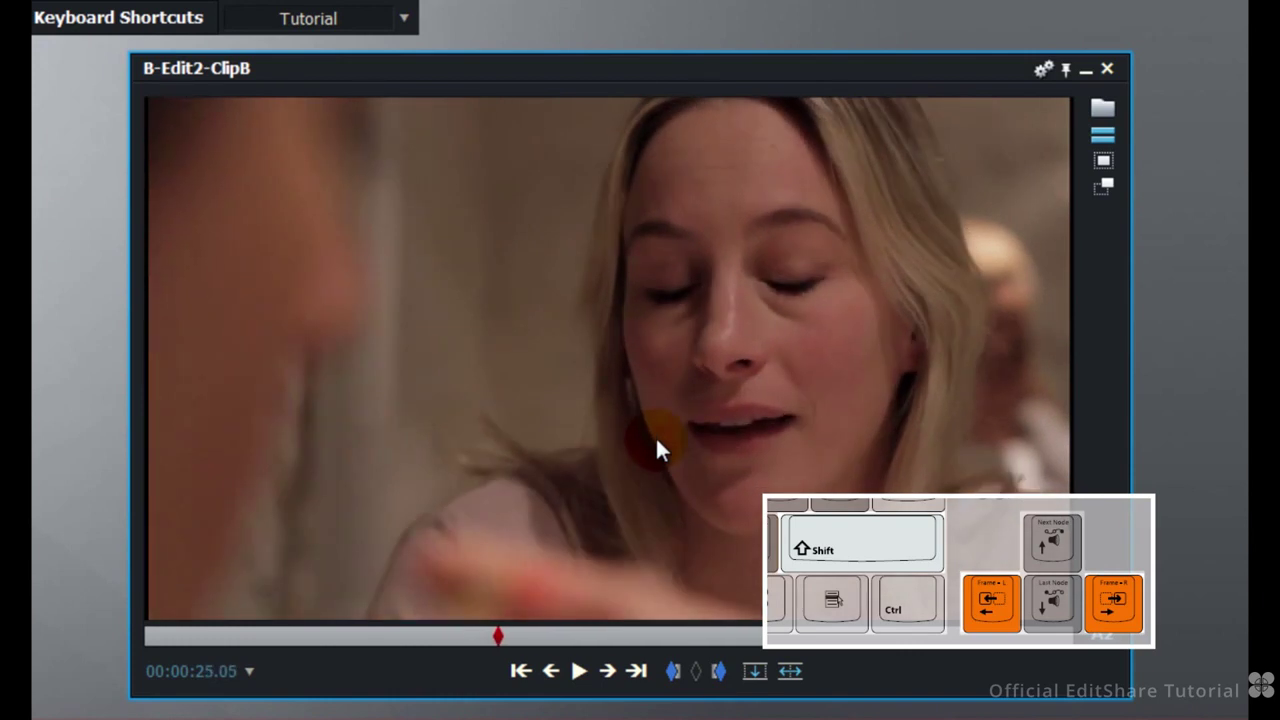
- Nudge the B-Edit2-ClipB source clip backward in ten-frame jumps to timecode 00:00:08.00
{"action": "key", "text": "shift+Left"}
{"action": "key", "text": "shift+Left"}
{"action": "key", "text": "shift+Left"}
{"action": "key", "text": "shift+Left"}
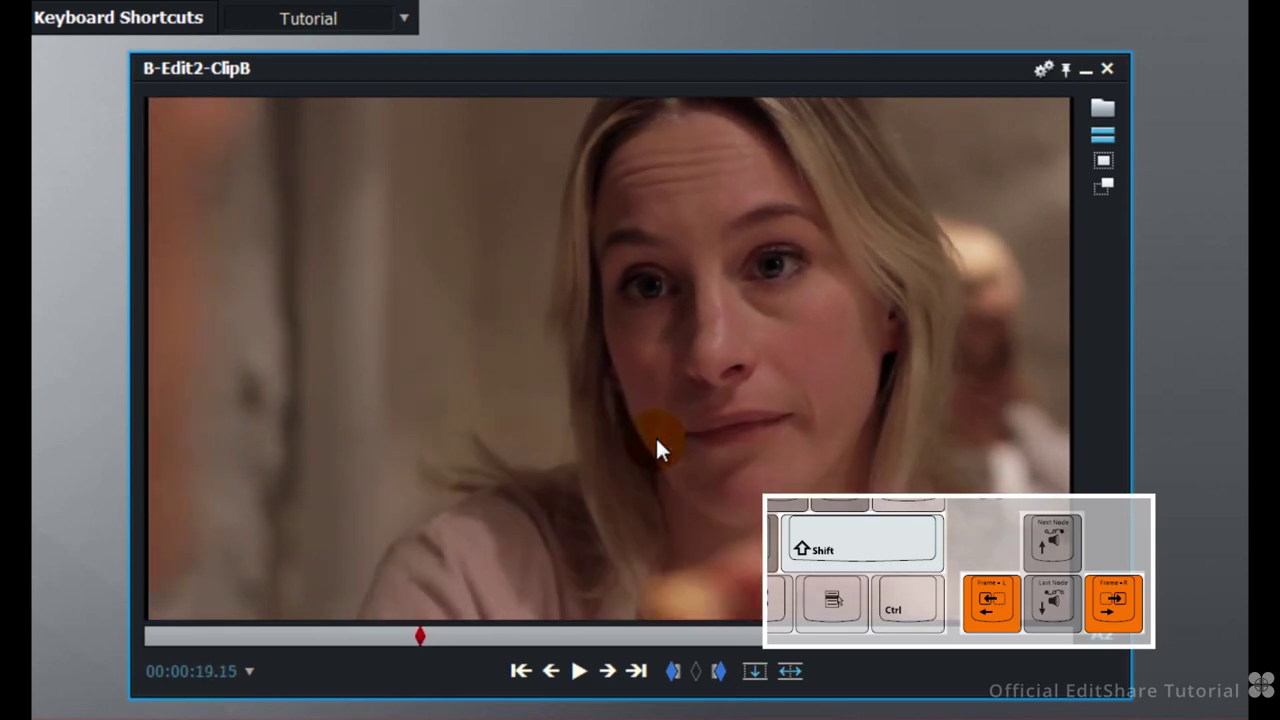
{"action": "key", "text": "shift+Left"}
{"action": "key", "text": "shift+Left"}
{"action": "key", "text": "shift+Left"}
{"action": "key", "text": "shift+Left"}
{"action": "key", "text": "shift+Left"}
{"action": "key", "text": "shift+Left"}
{"action": "key", "text": "shift+Left"}
{"action": "key", "text": "shift+Left"}
{"action": "key", "text": "shift+Left"}
{"action": "key", "text": "shift+Left"}
{"action": "key", "text": "shift+Left"}
{"action": "key", "text": "shift+Left"}
{"action": "key", "text": "shift+Left"}
{"action": "key", "text": "shift+Left"}
{"action": "key", "text": "shift+Left"}
{"action": "key", "text": "shift+Left"}
{"action": "key", "text": "shift+Left"}
{"action": "key", "text": "shift+Left"}
{"action": "key", "text": "shift+Left"}
{"action": "key", "text": "shift+Left"}
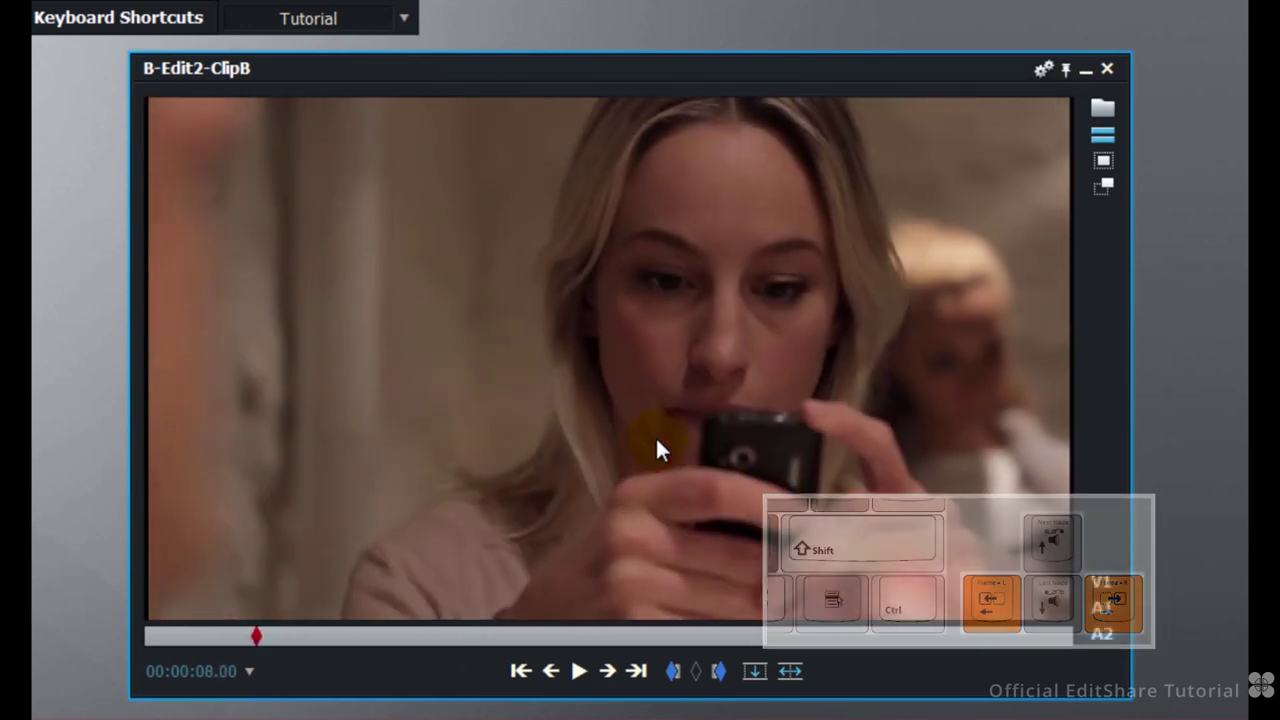